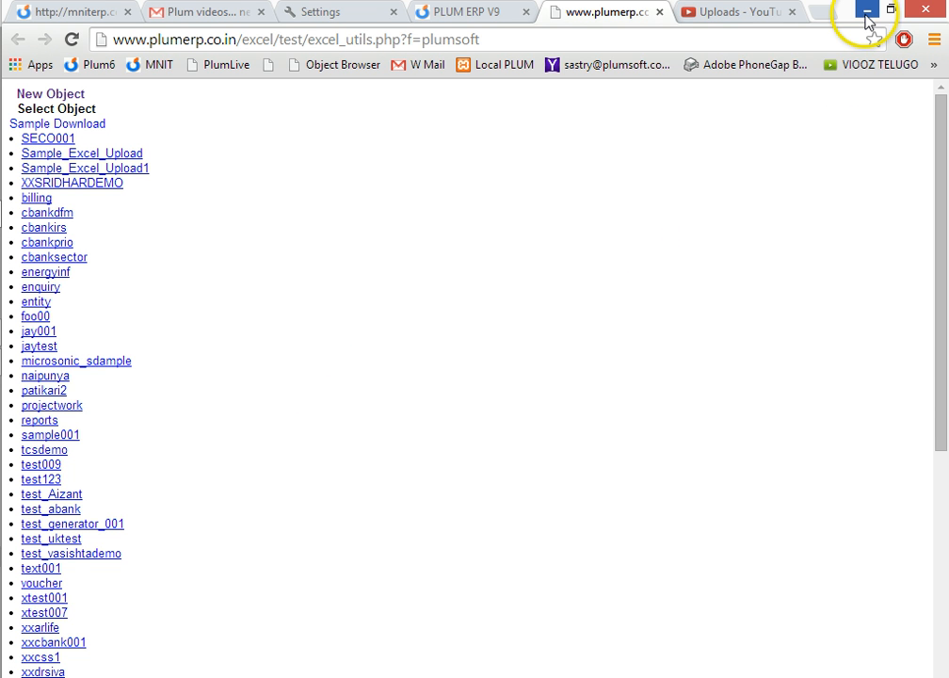
Switch to the Sample Download workbook in Excel and fill the header cells A1:F1, Project through DocumentDate, with yellow.
mouse_move(10, 500)
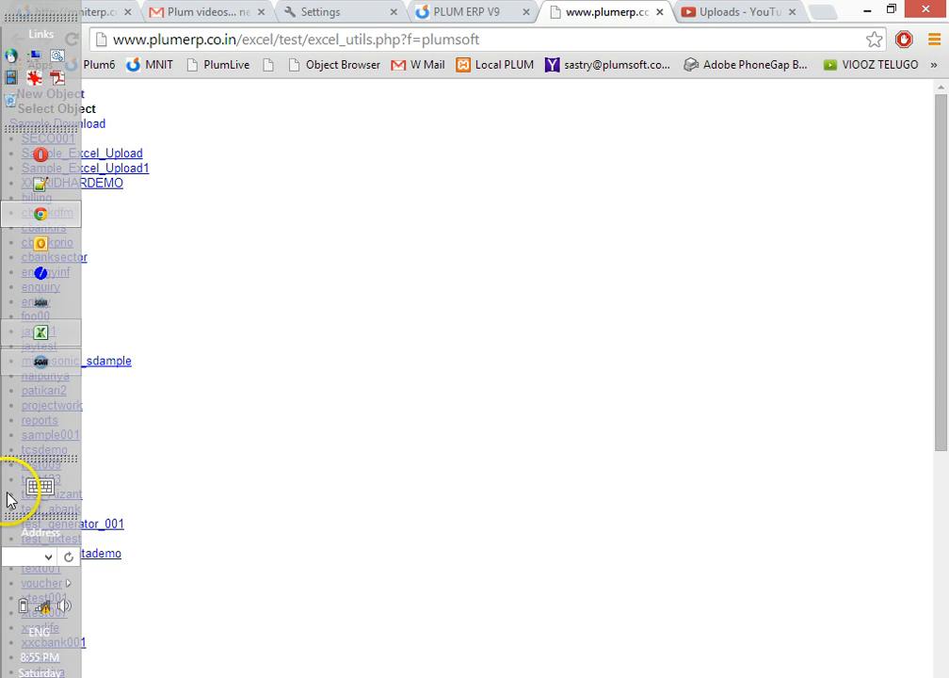
left_click(39, 331)
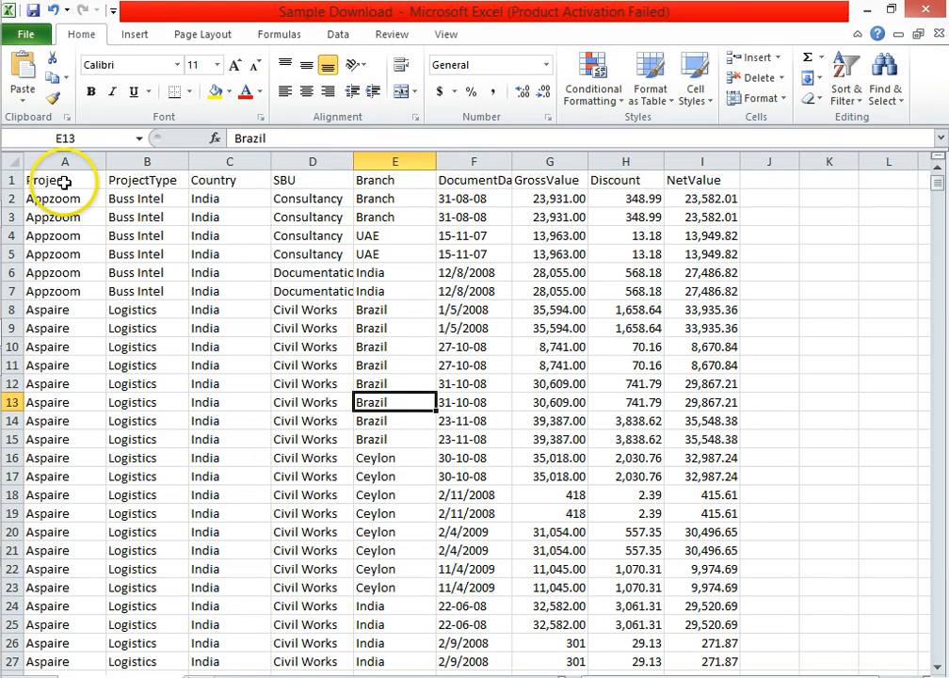
left_click_drag(63, 181, 494, 185)
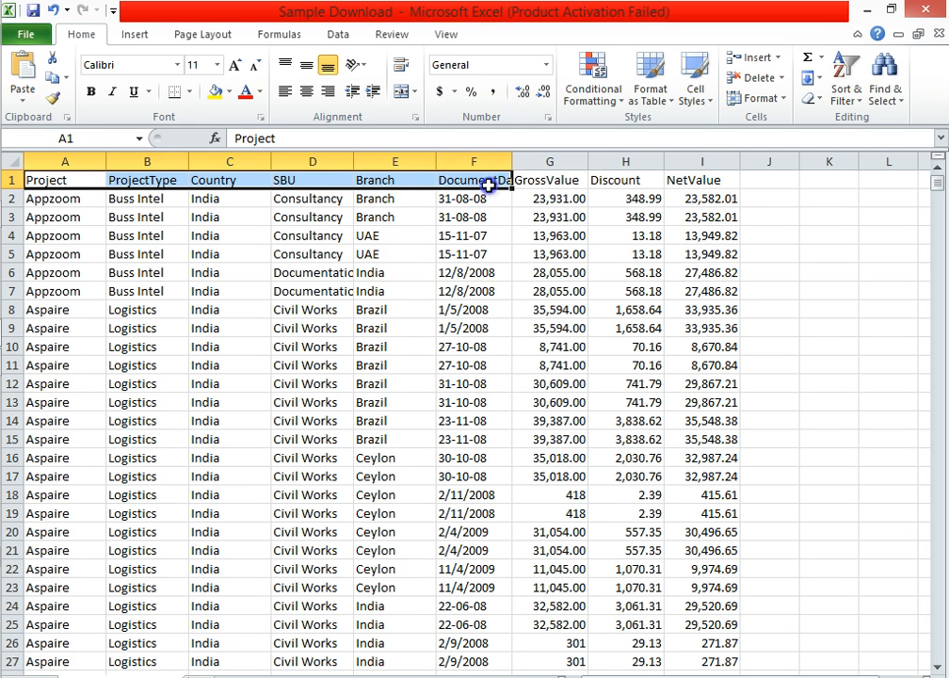
left_click(215, 92)
left_click(192, 253)
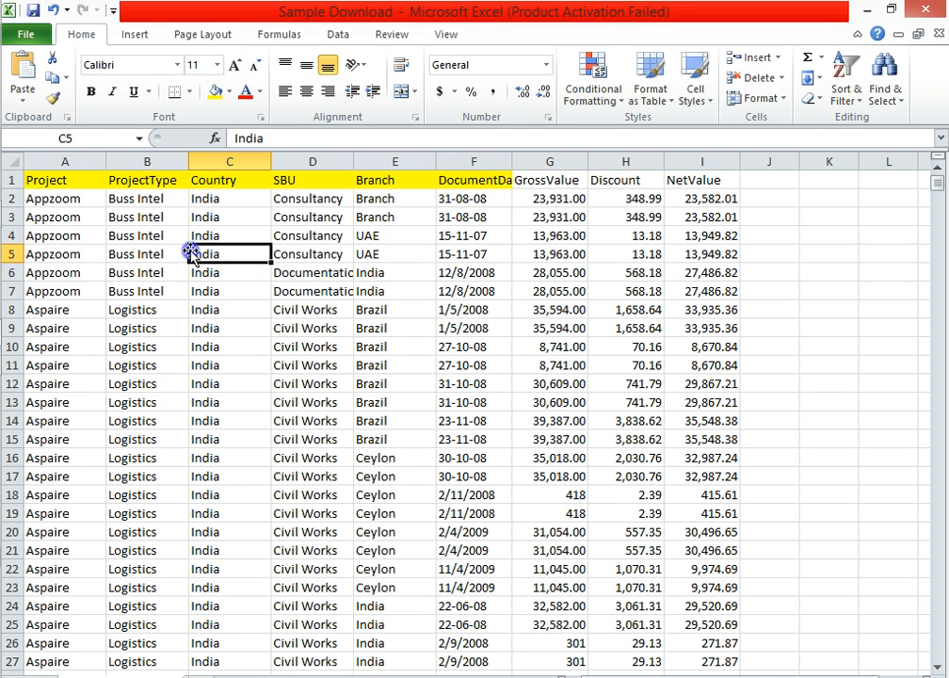
Review the header cells in row 1 one by one, from Project through NetValue.
left_click(79, 180)
left_click(151, 183)
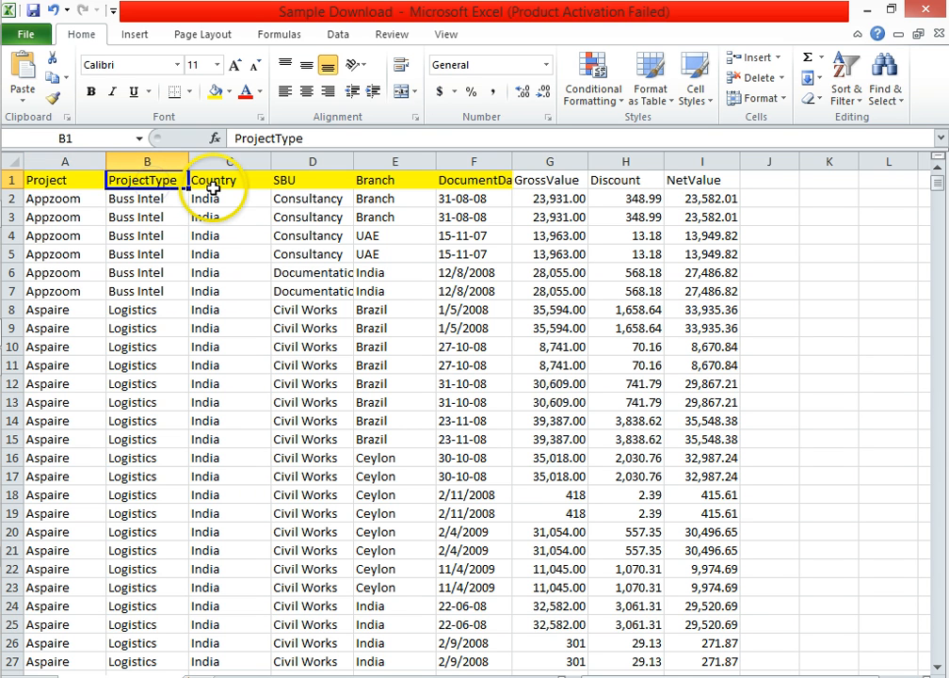
left_click(76, 184)
left_click(142, 185)
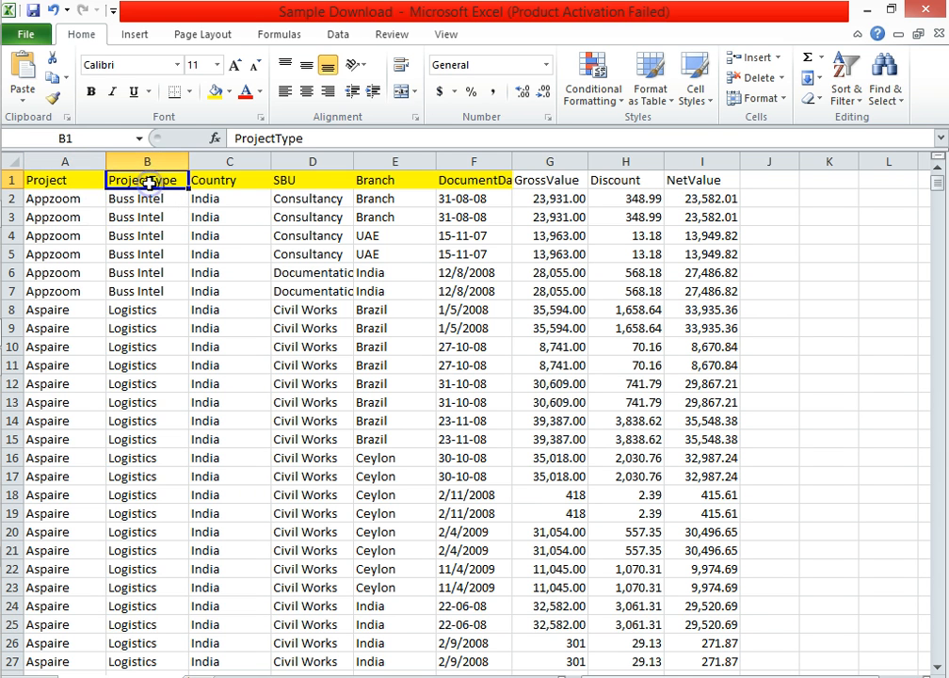
key("Right")
key("Right")
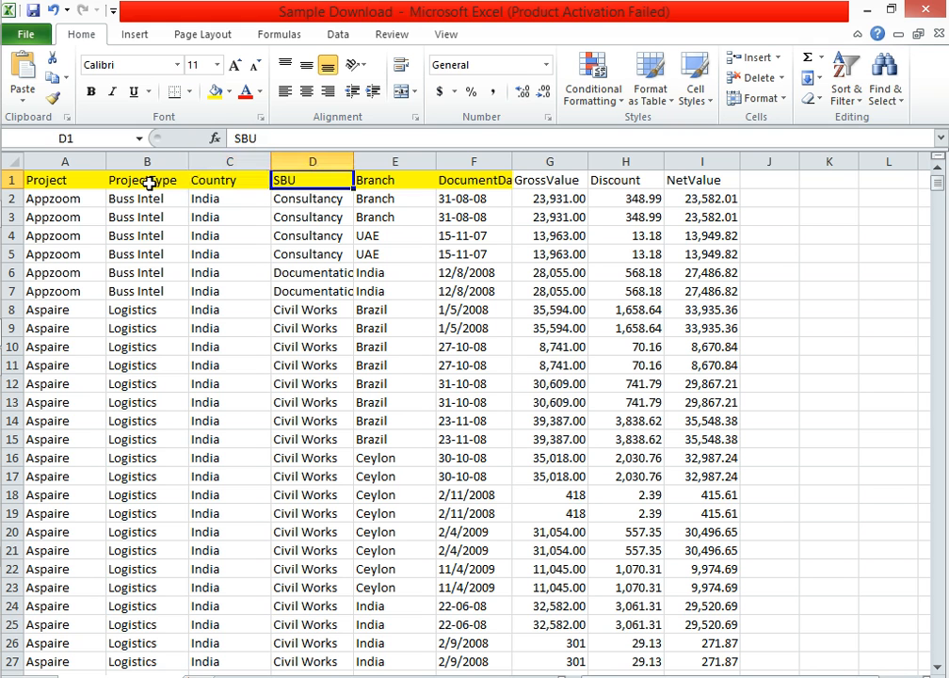
key("Right")
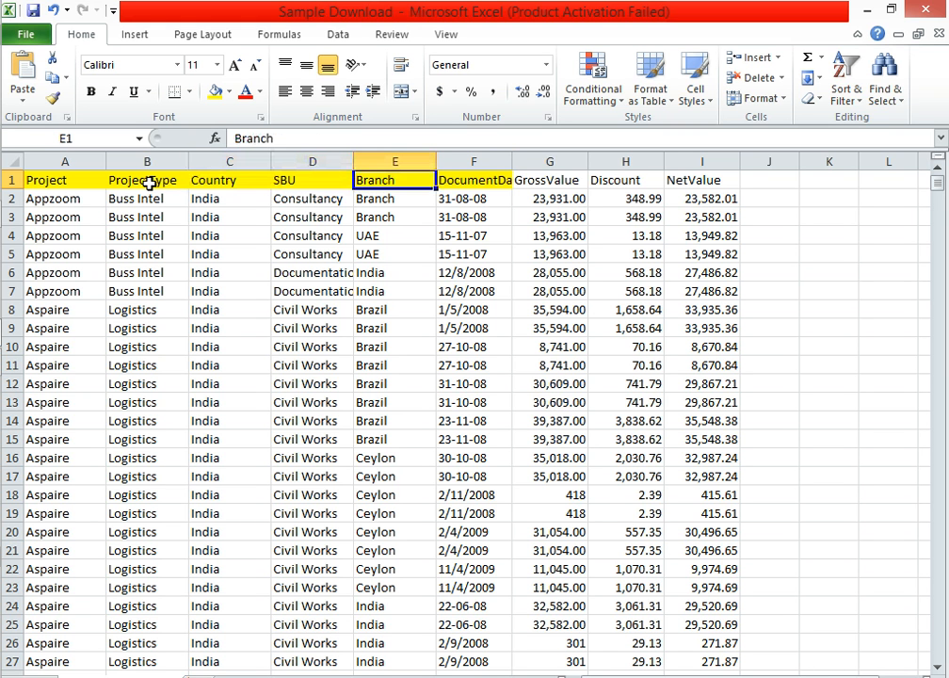
key("Right")
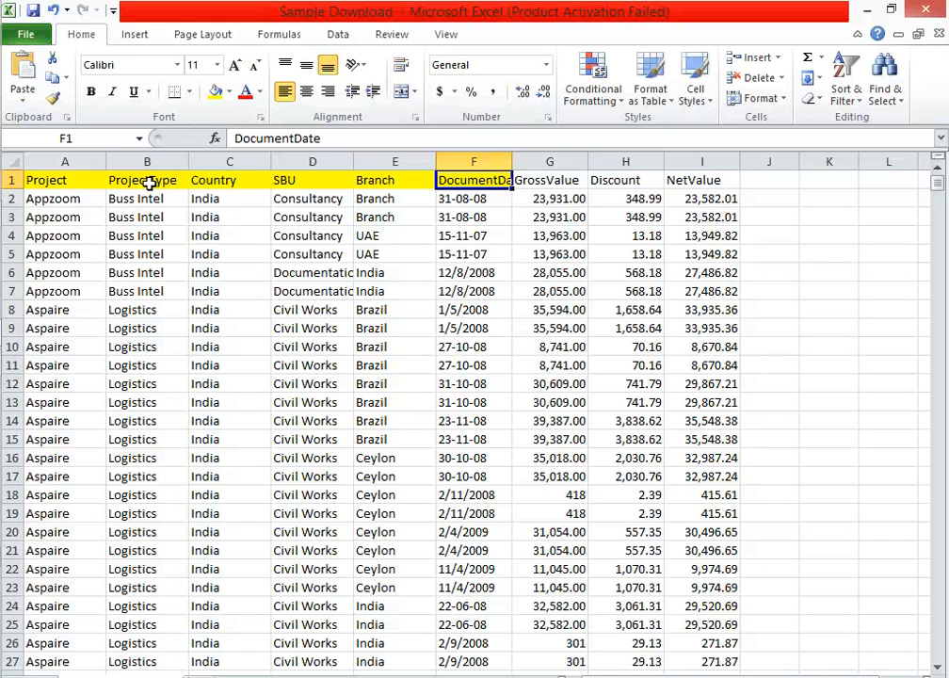
key("Right")
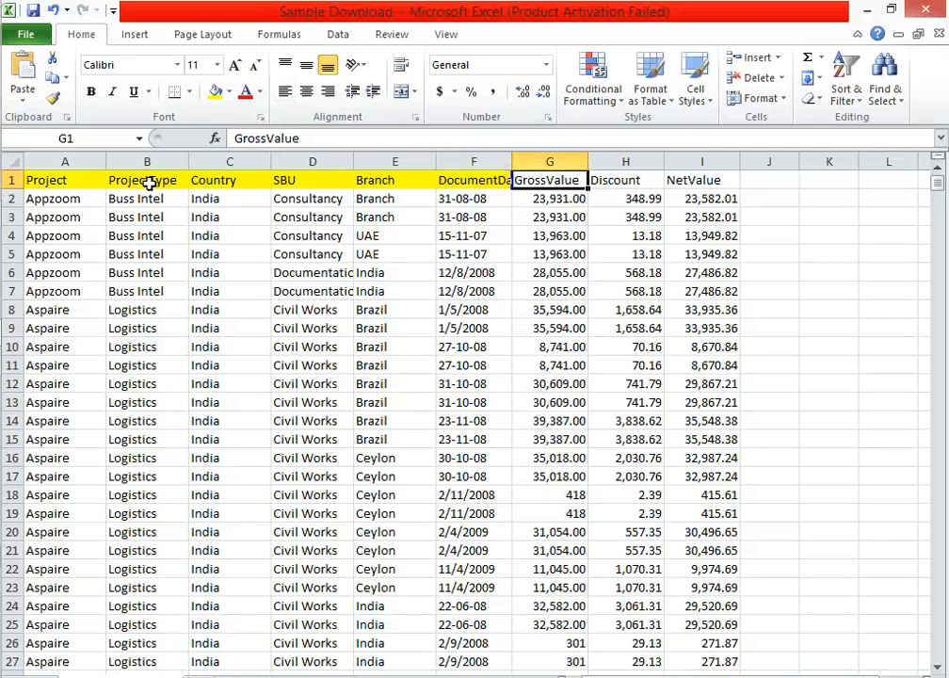
key("Right")
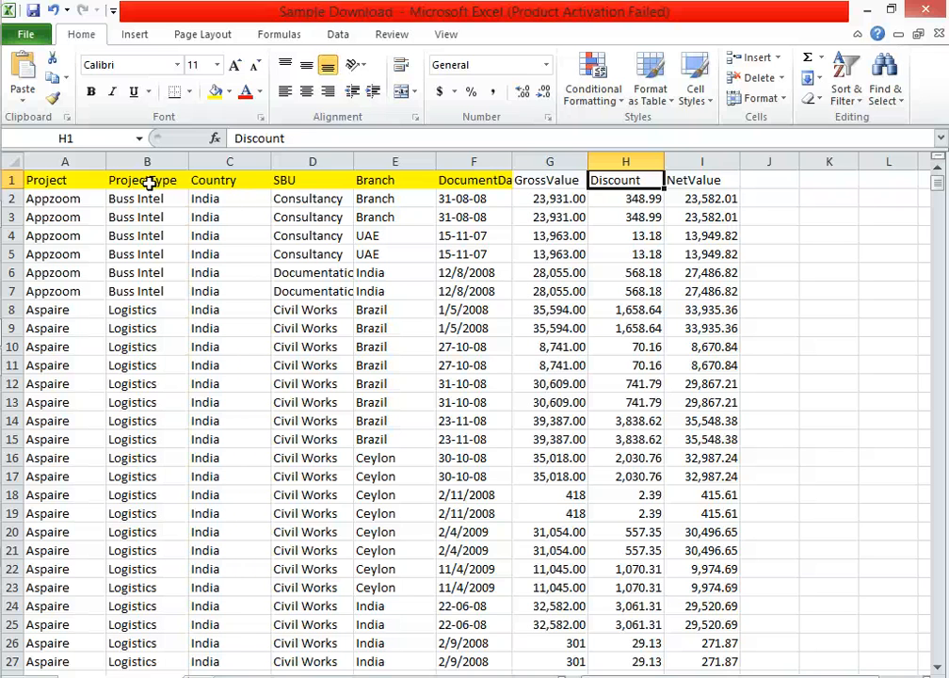
key("Right")
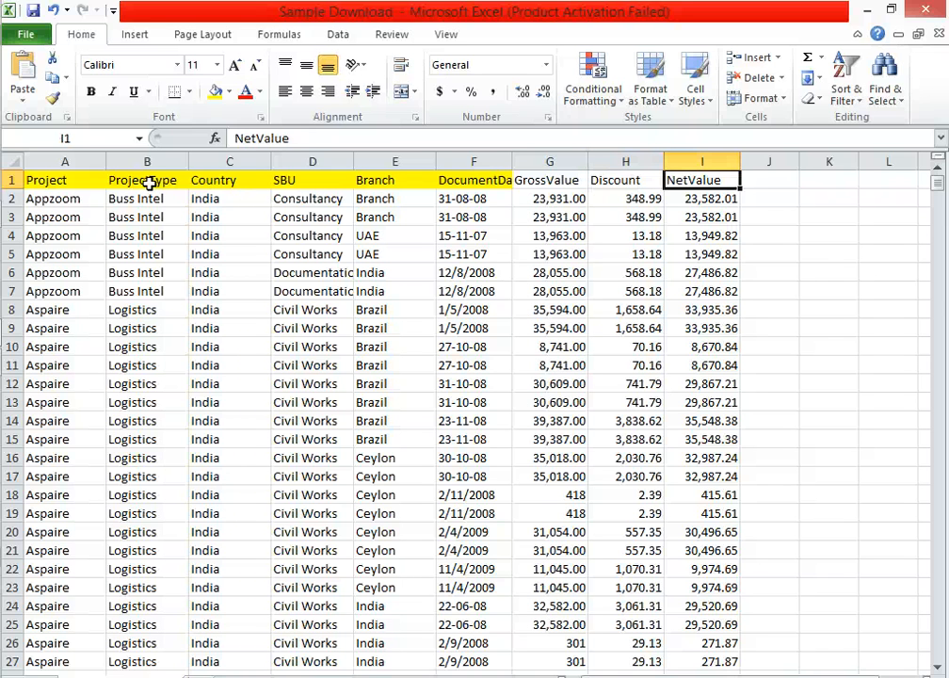
Fill the numeric header cells G1:I1, GrossValue through NetValue, with blue.
left_click_drag(550, 184, 690, 178)
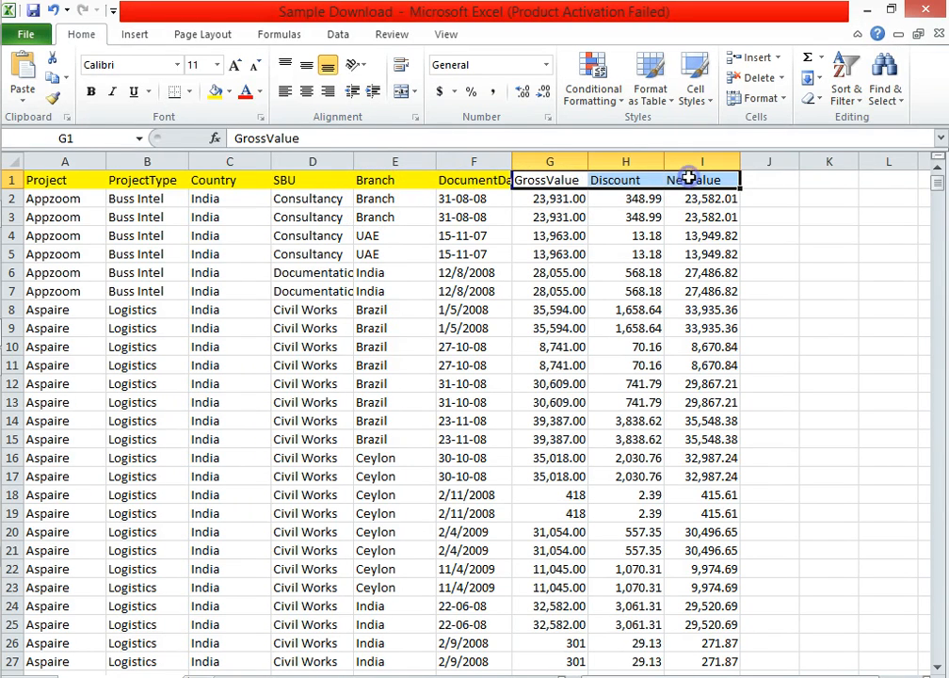
left_click(228, 91)
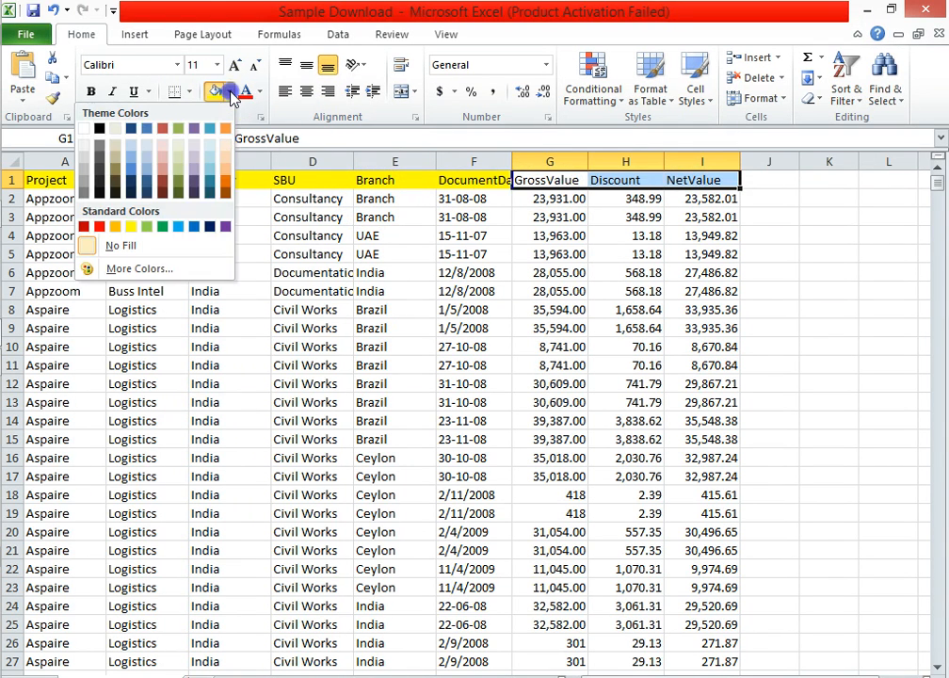
left_click(147, 167)
left_click(533, 294)
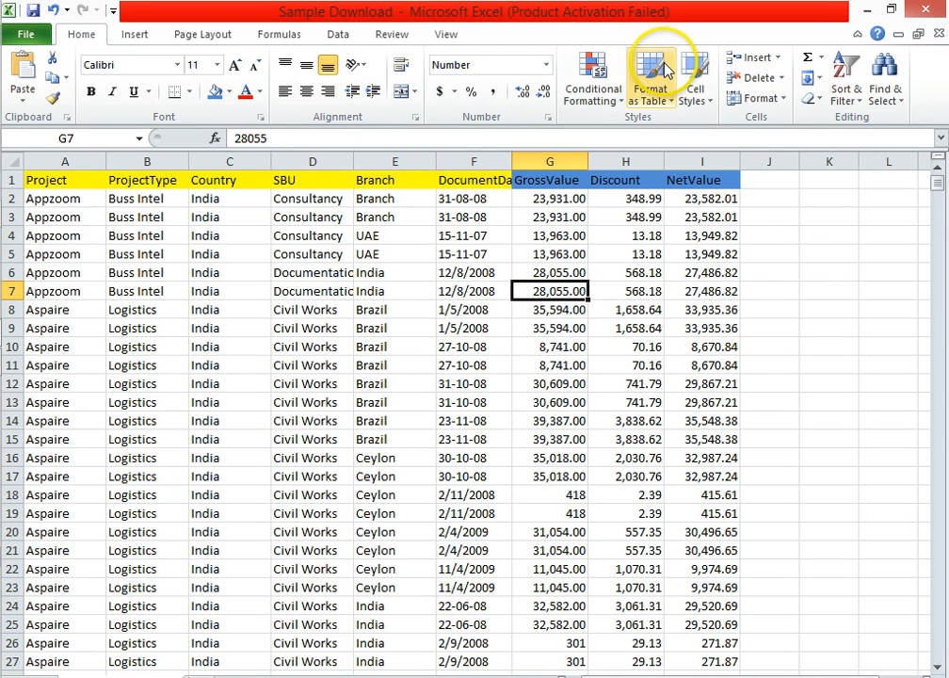
Locate the Sample Download file on the desktop, and examine the data rows A3:I13 in its workbook.
key("super+d")
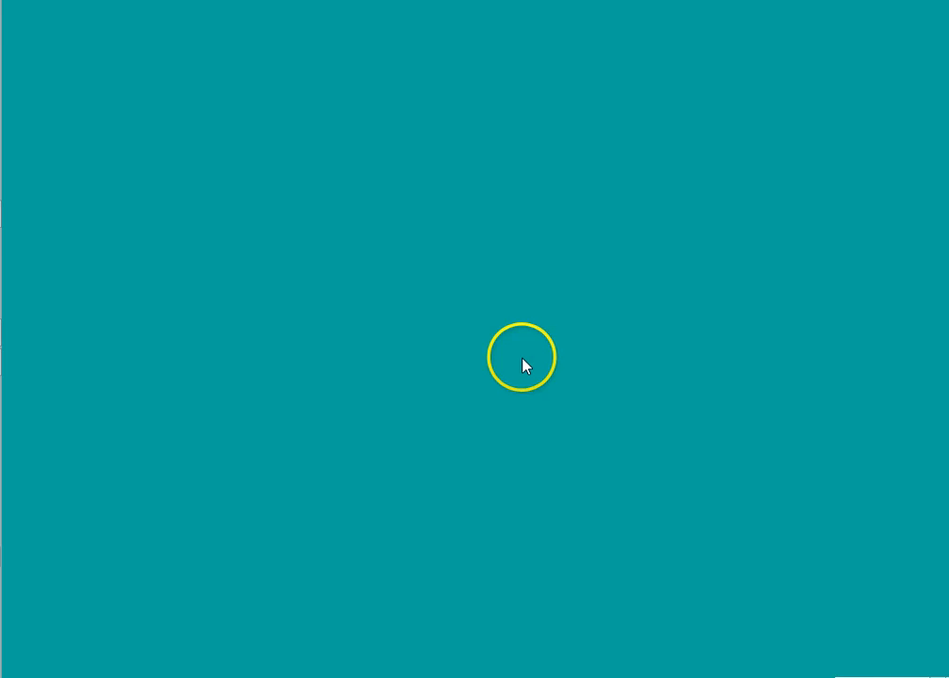
left_click(189, 343)
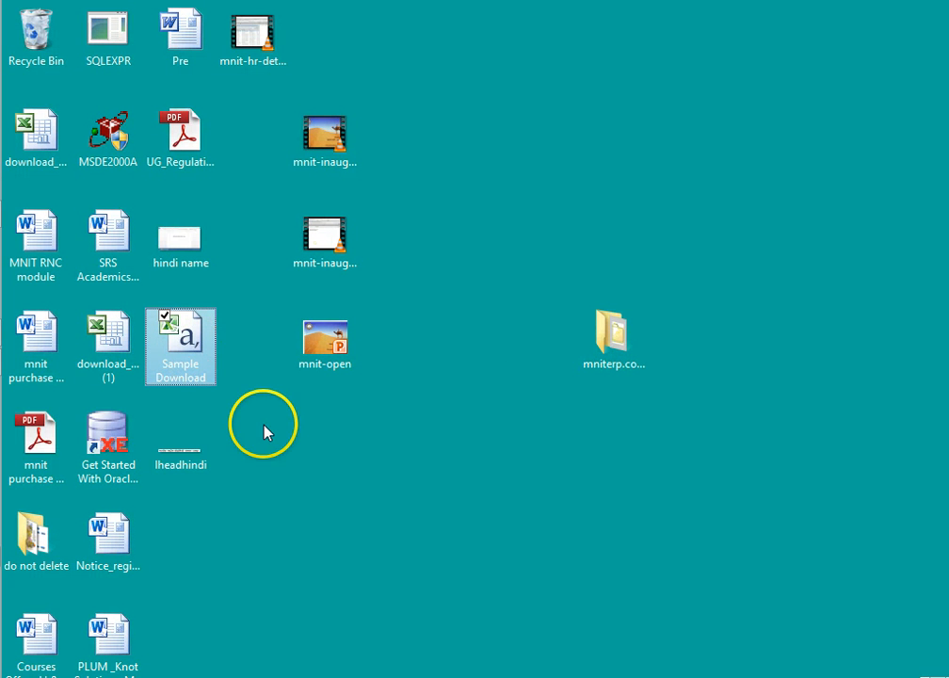
key("alt+Tab")
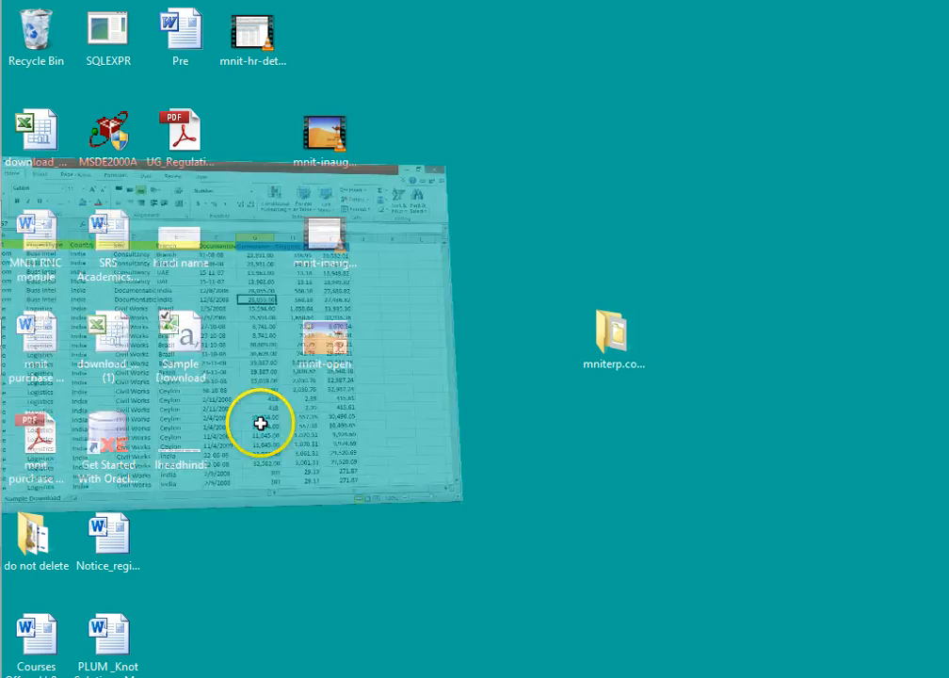
left_click_drag(38, 217, 684, 411)
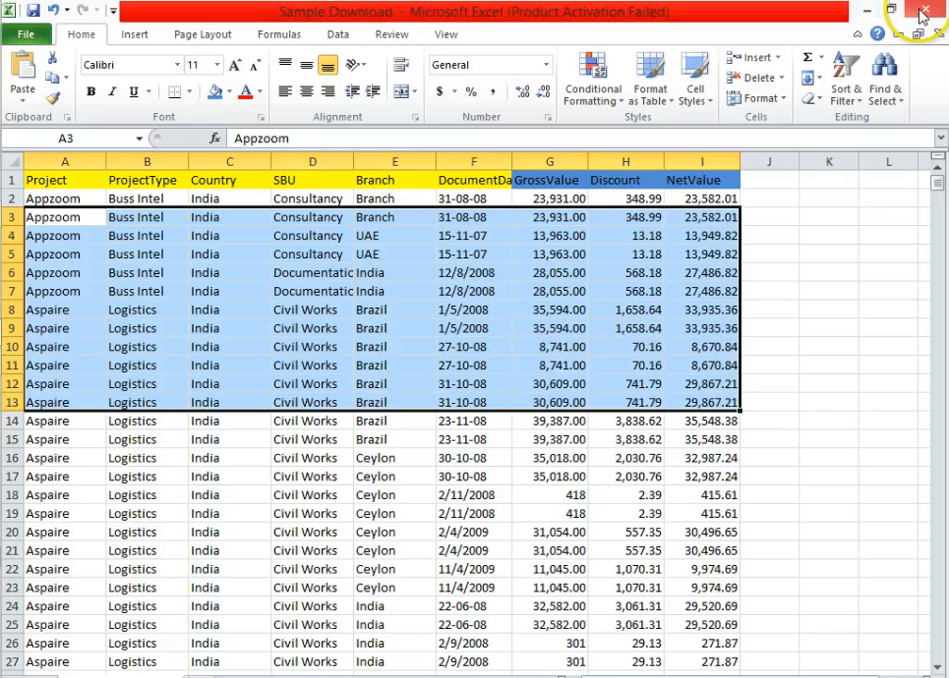
left_click(868, 12)
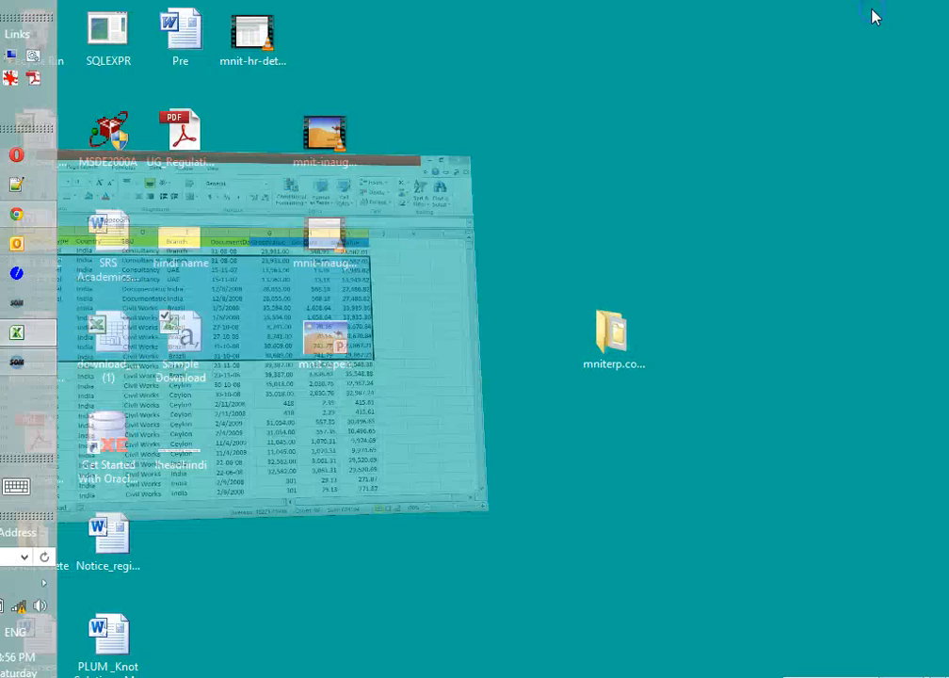
Switch to Chrome and open the New Object upload form from the object list page.
left_click(41, 217)
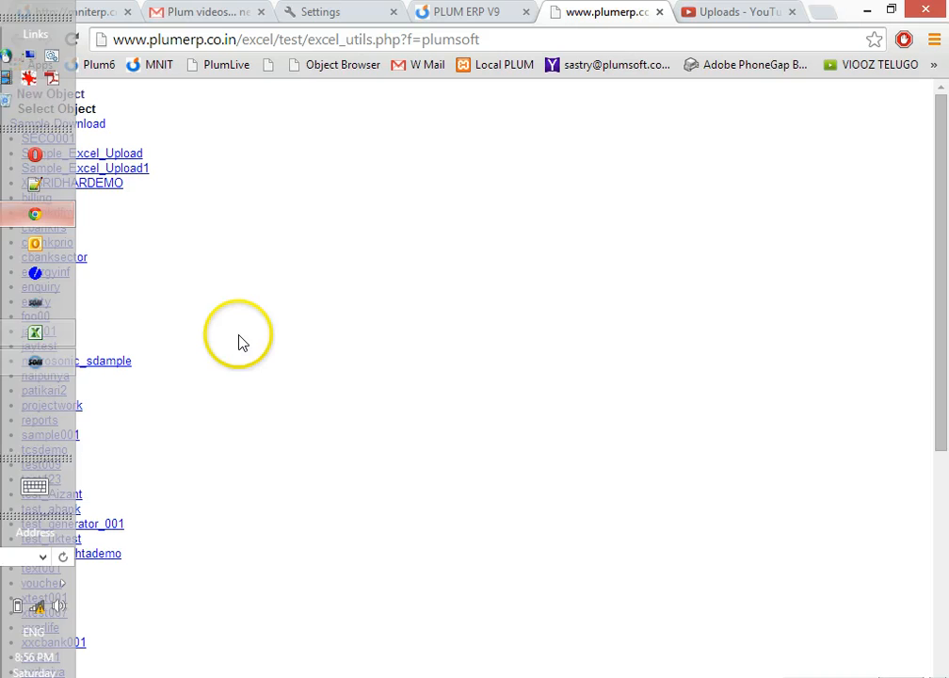
left_click(252, 40)
key("Return")
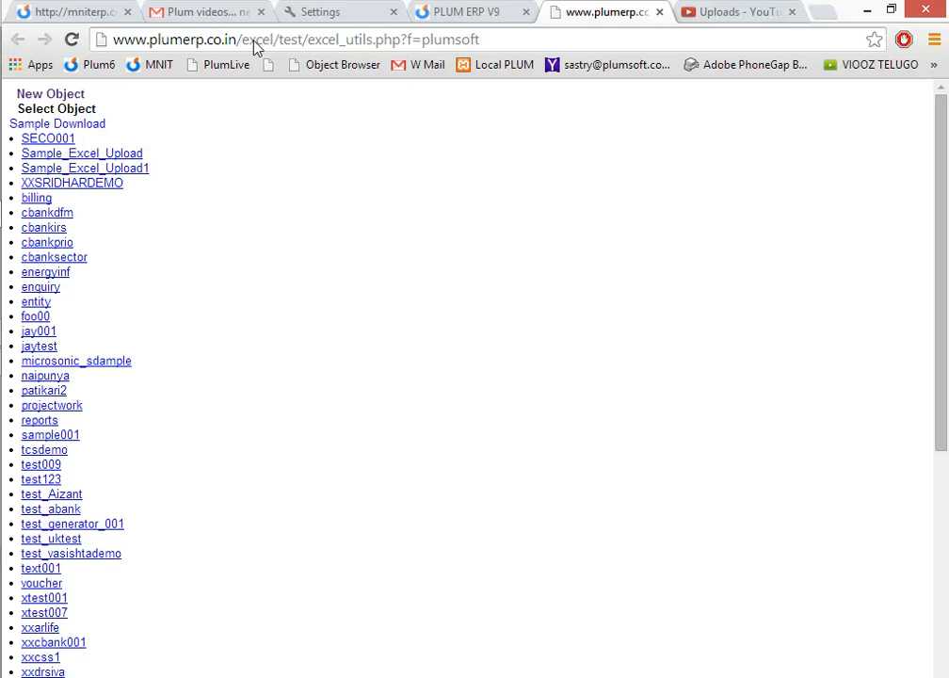
left_click(212, 190)
left_click(206, 160)
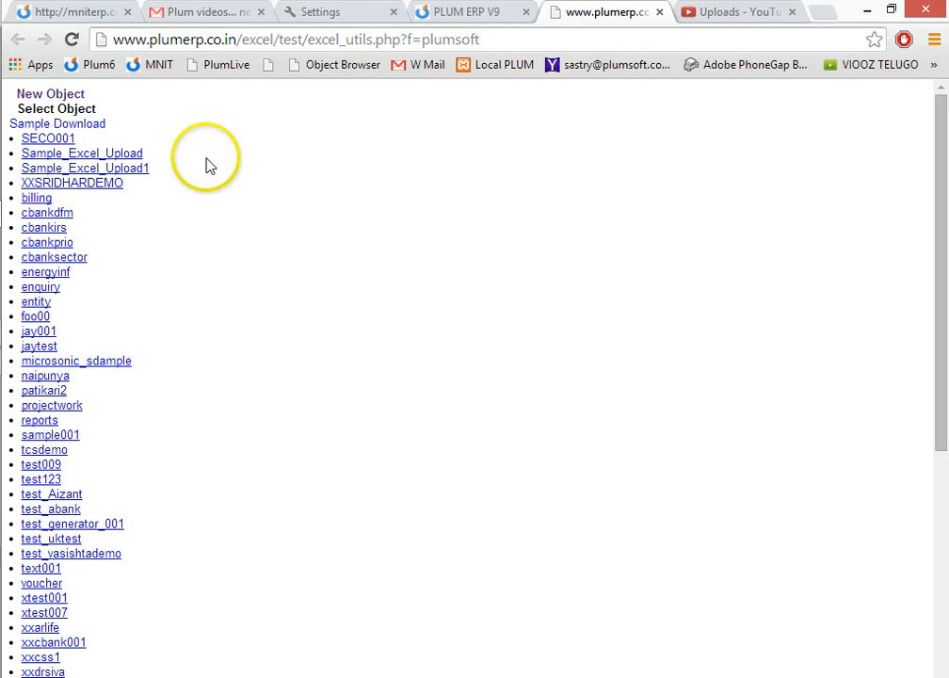
left_click(59, 94)
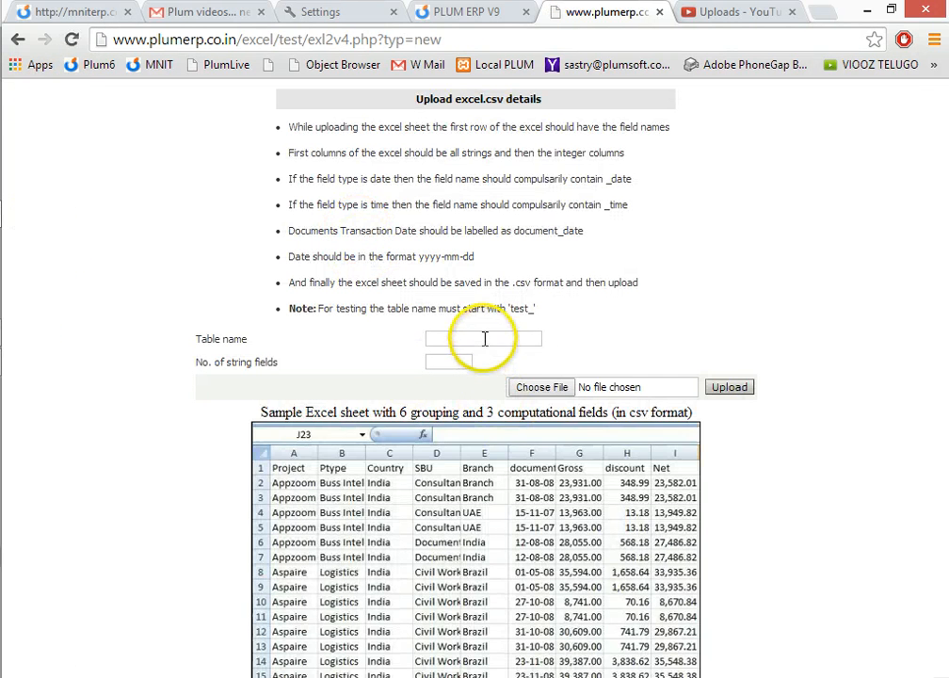
Enter pdemo007 as the table name in the upload form.
left_click(485, 339)
type("pdemo007")
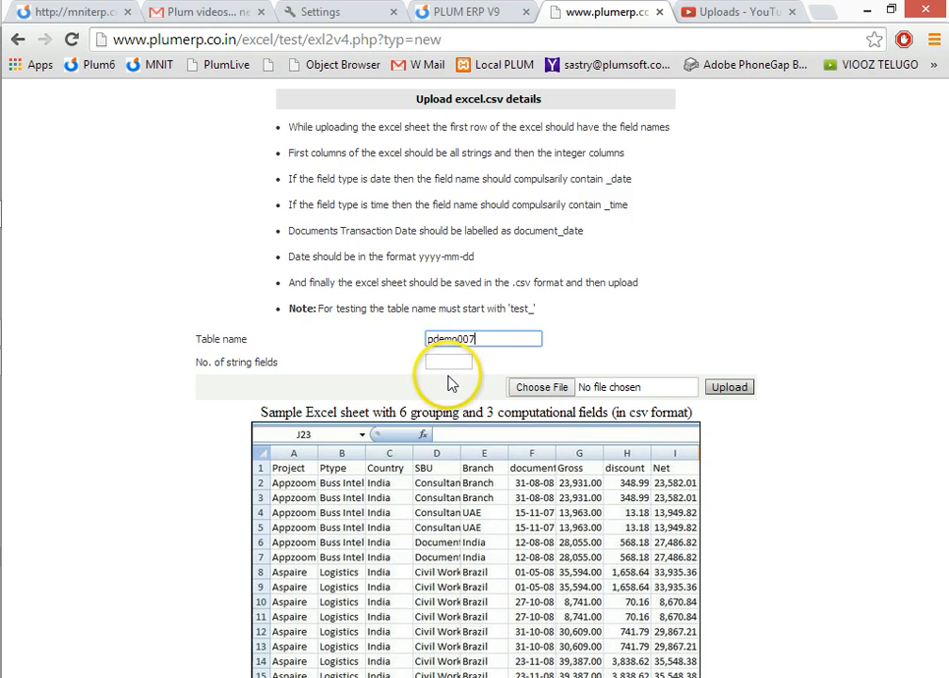
left_click(448, 363)
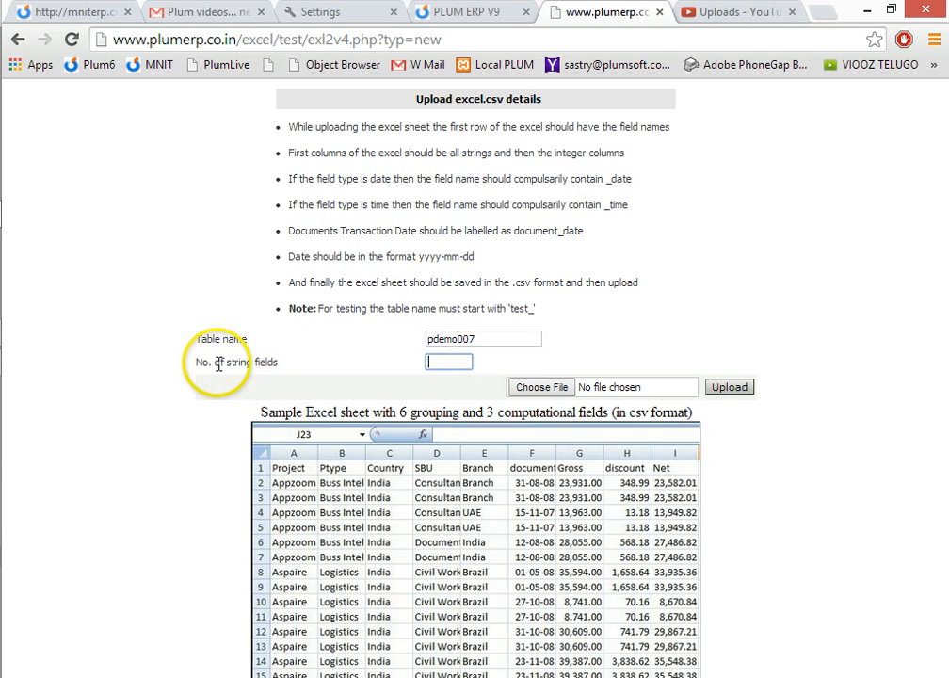
left_click_drag(201, 362, 279, 362)
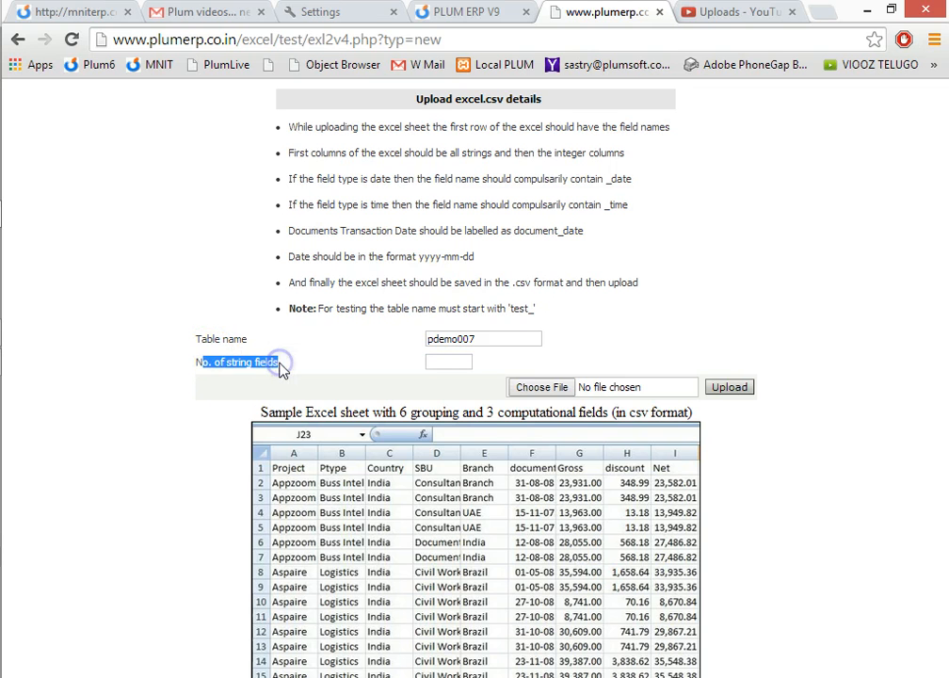
left_click(463, 363)
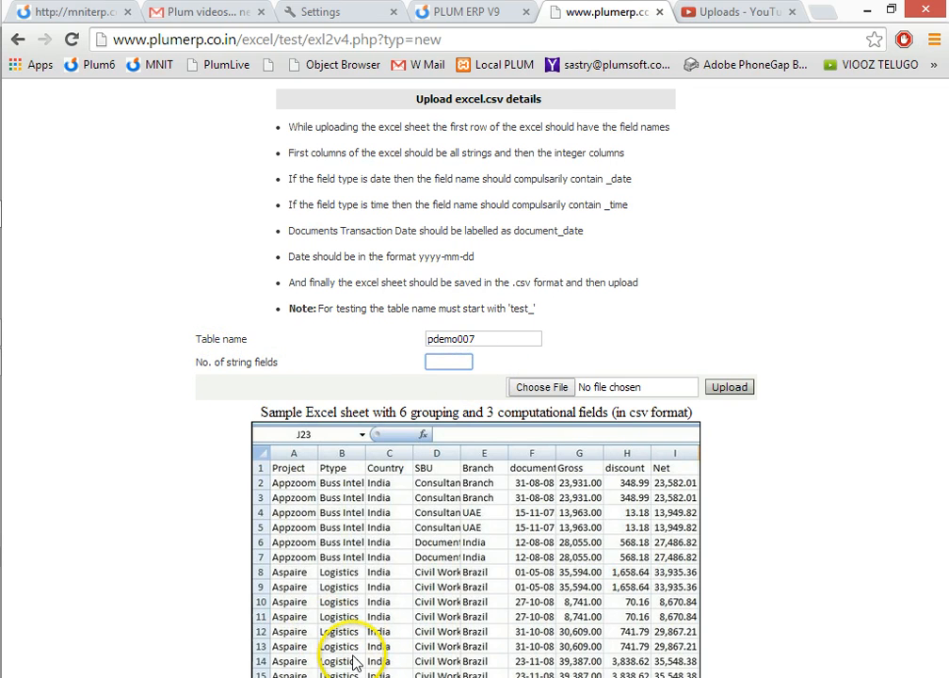
Switch to the Sample Download workbook in Excel and check which row 1 headers are string fields and which are numeric.
mouse_move(29, 390)
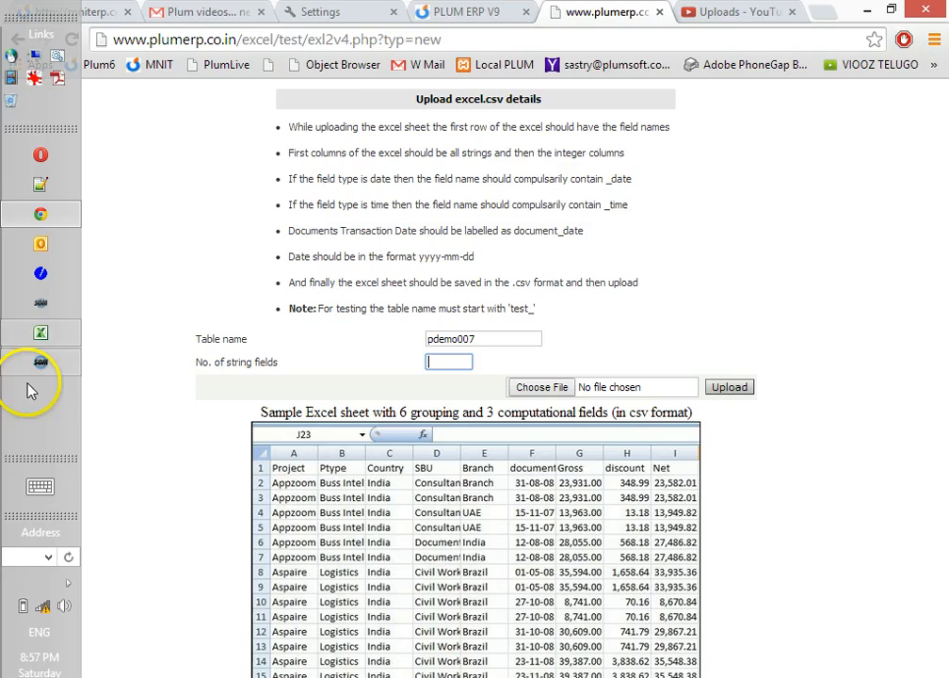
left_click(40, 332)
left_click(127, 180)
left_click_drag(80, 184, 464, 185)
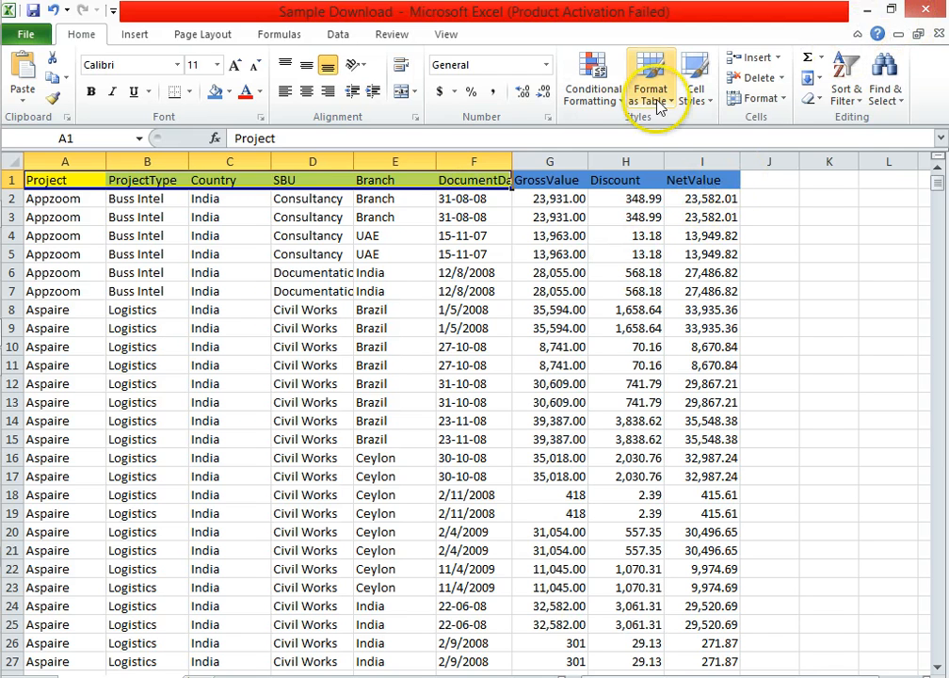
left_click(405, 198)
left_click_drag(72, 185, 674, 179)
left_click(864, 10)
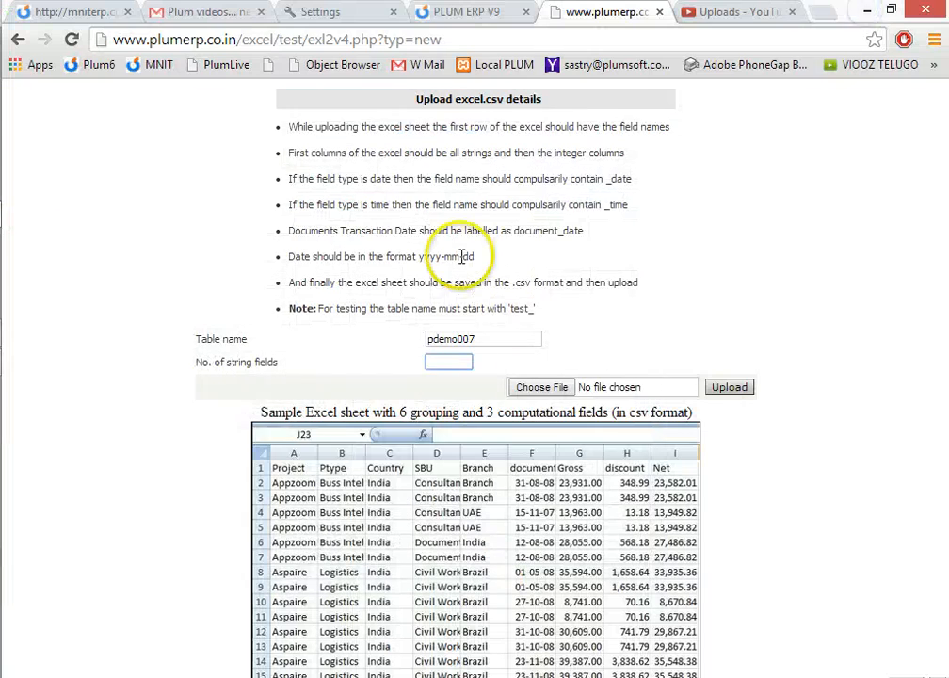
Set the number of string fields to 6 and upload the Sample Download CSV file from the desktop.
left_click(458, 365)
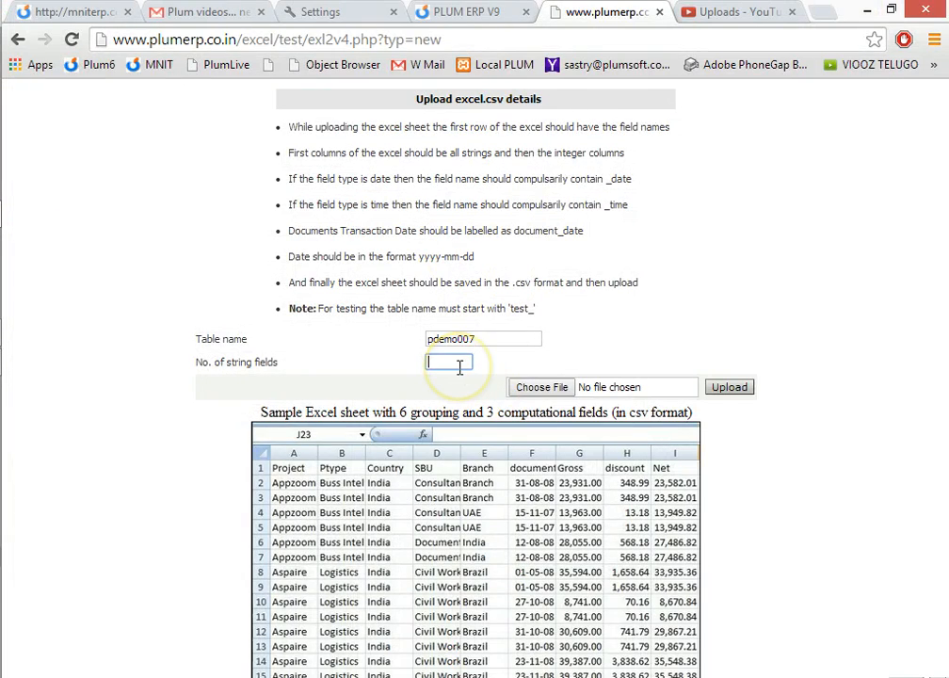
type("6")
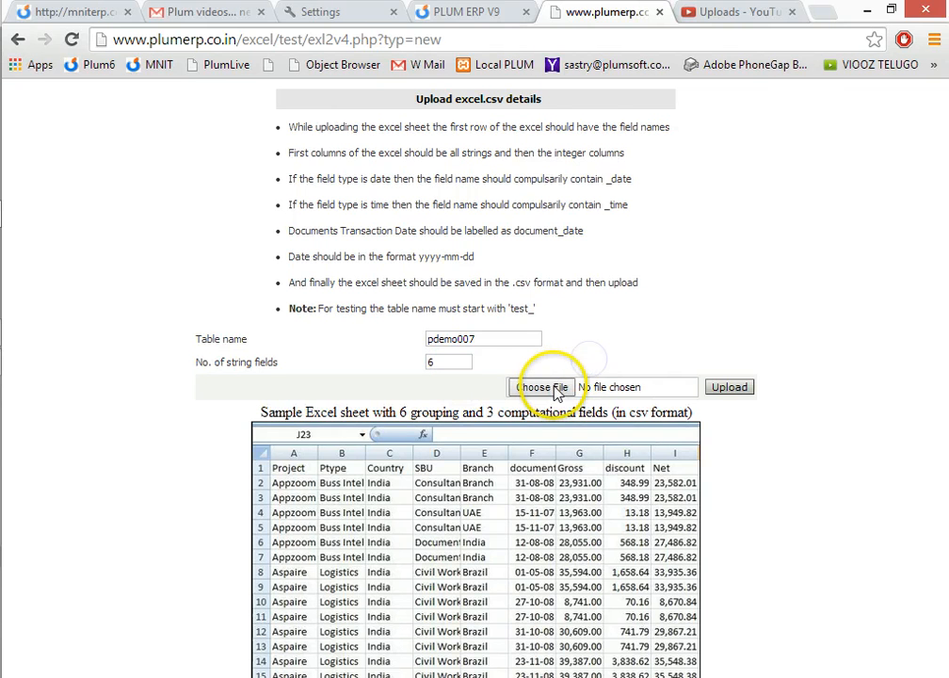
left_click(554, 389)
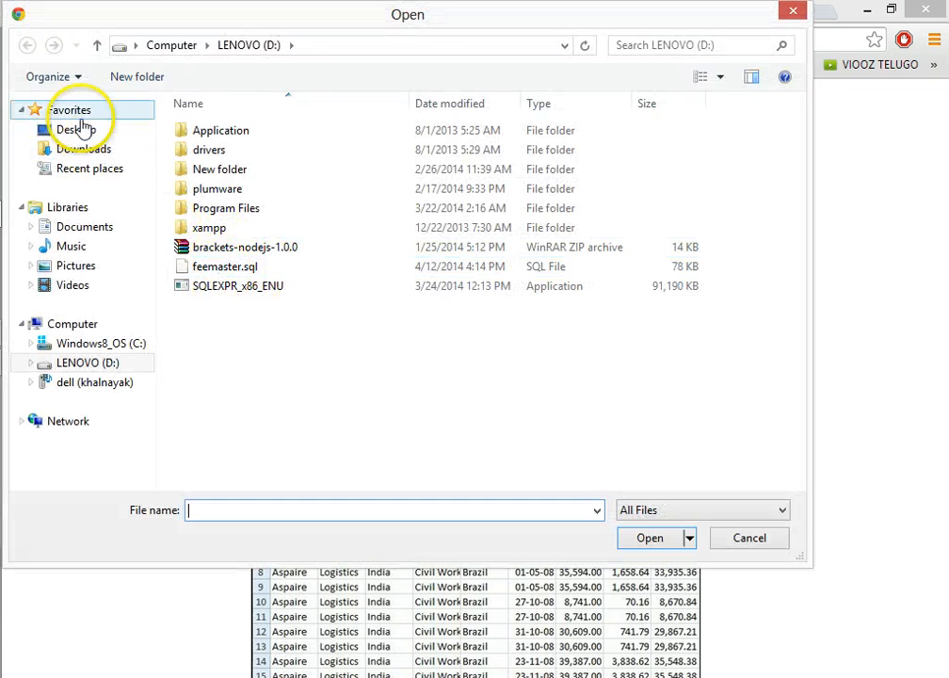
left_click(79, 129)
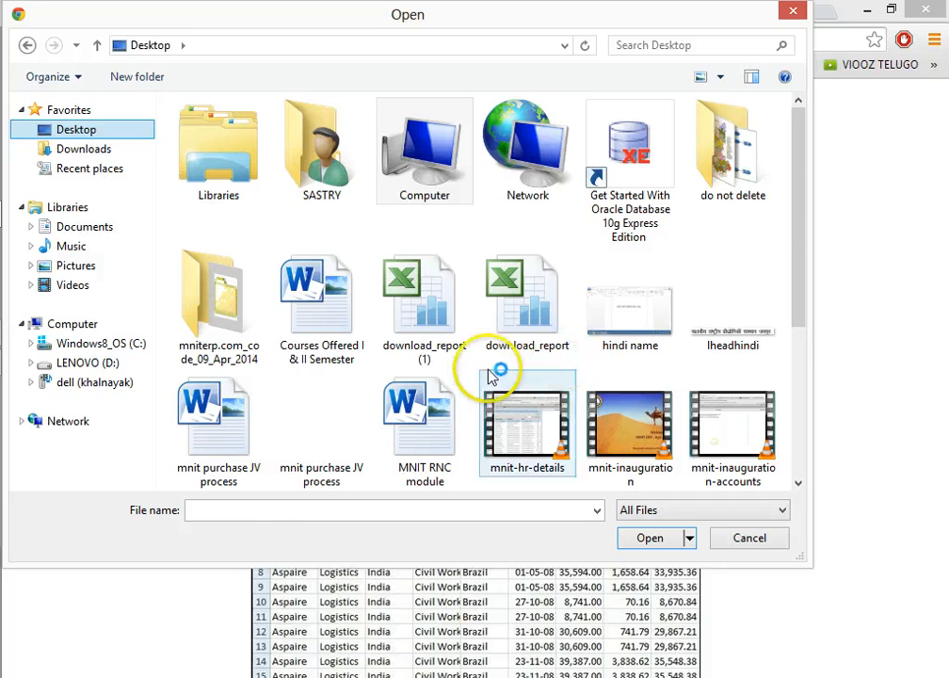
left_click(440, 313)
key("s")
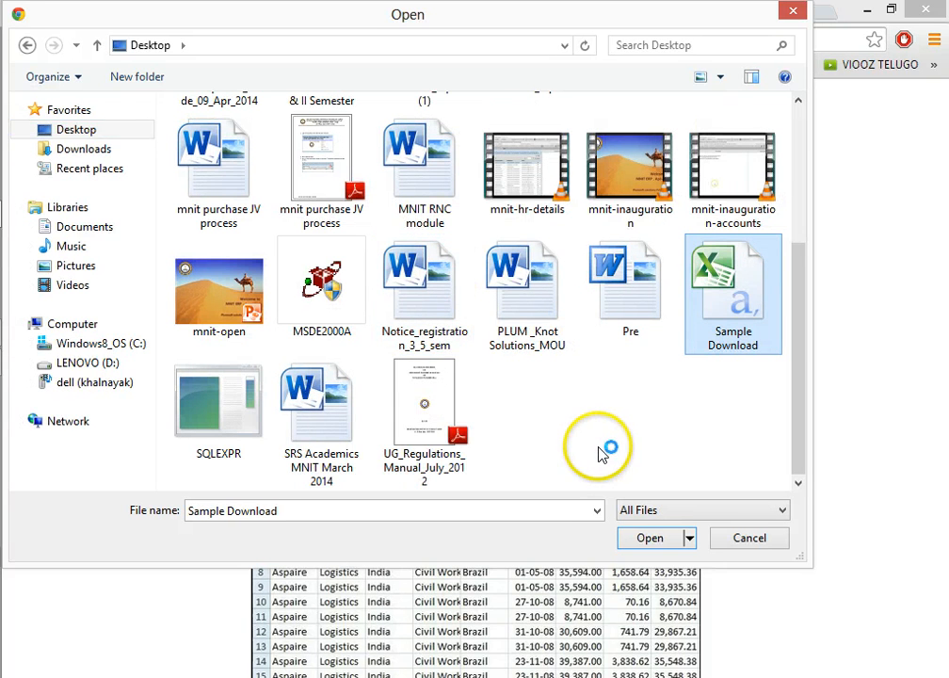
double_click(733, 316)
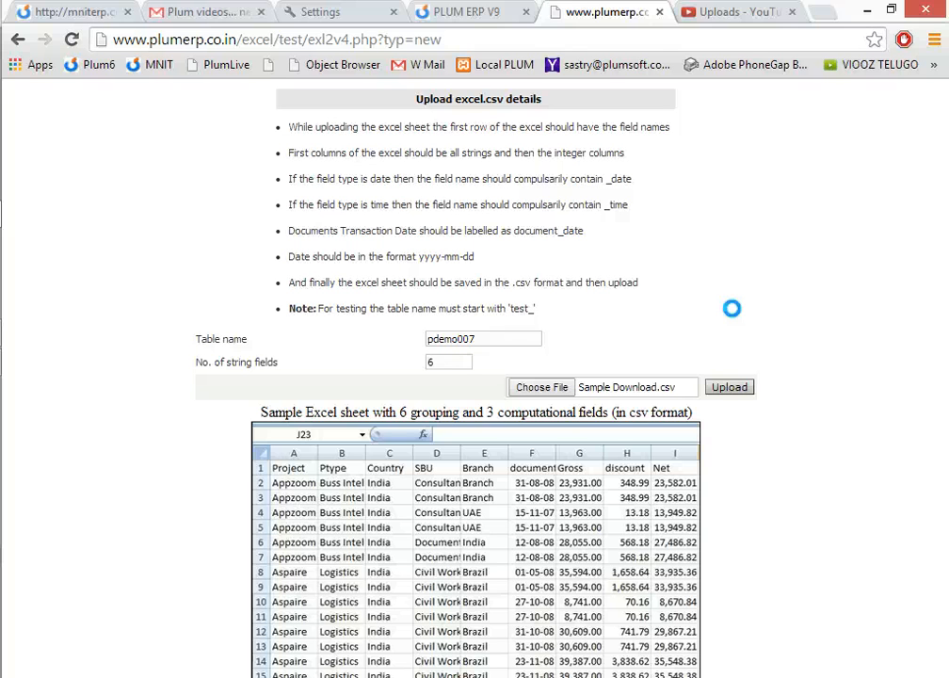
left_click(740, 391)
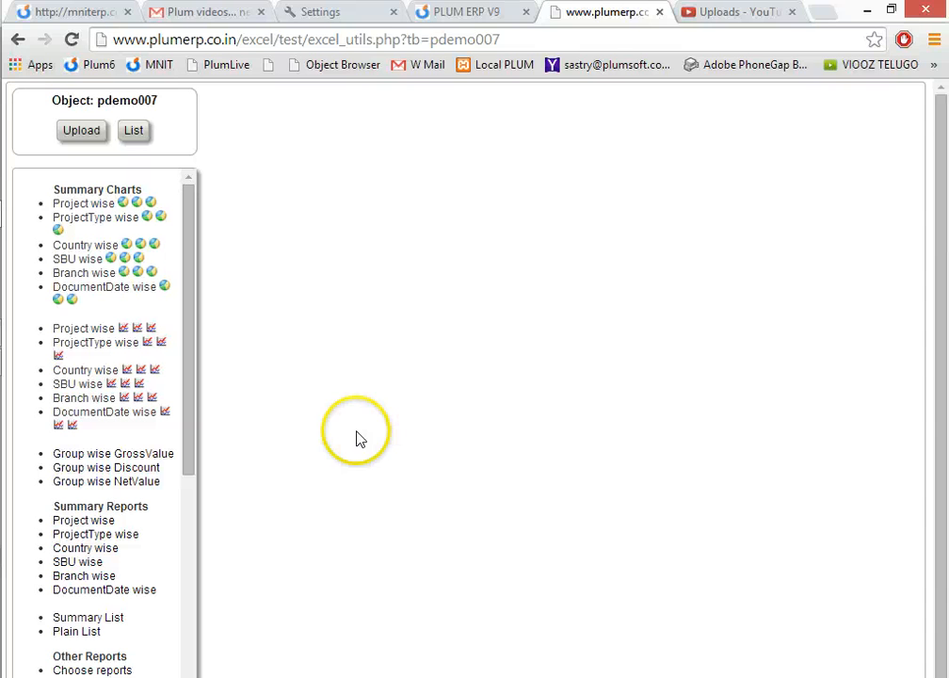
View the Project wise summary pie charts of object pdemo007 for GrossValue, Discount and NetValue.
left_click_drag(191, 316, 187, 288)
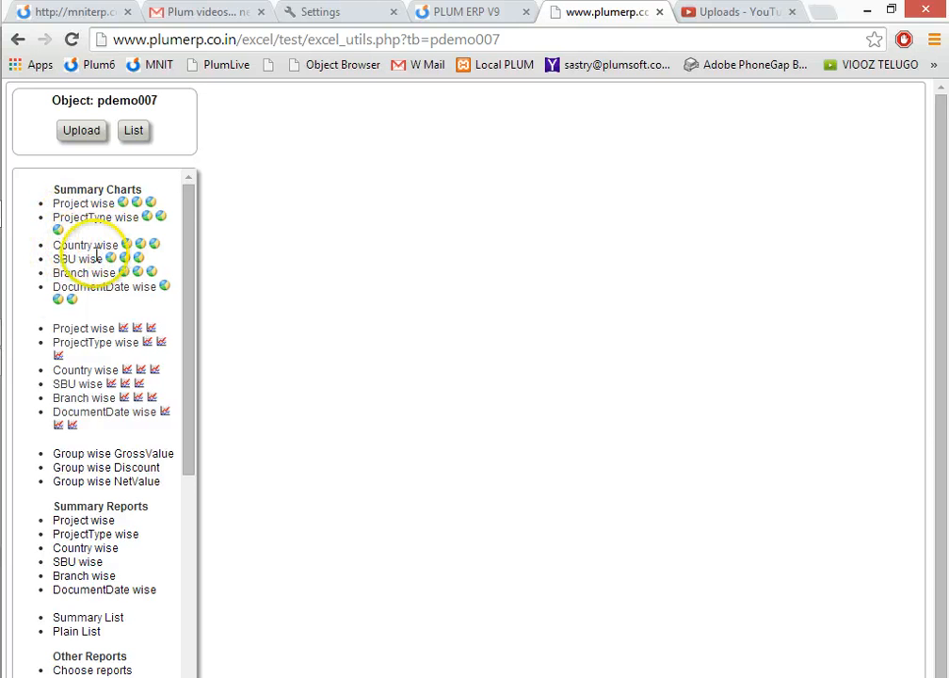
left_click_drag(98, 99, 160, 99)
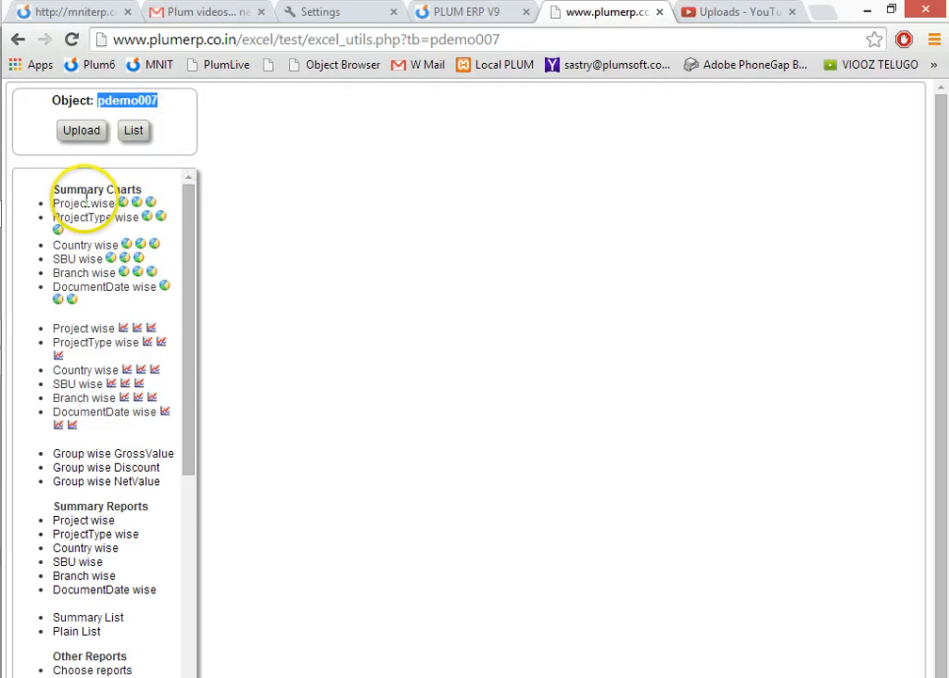
left_click(122, 202)
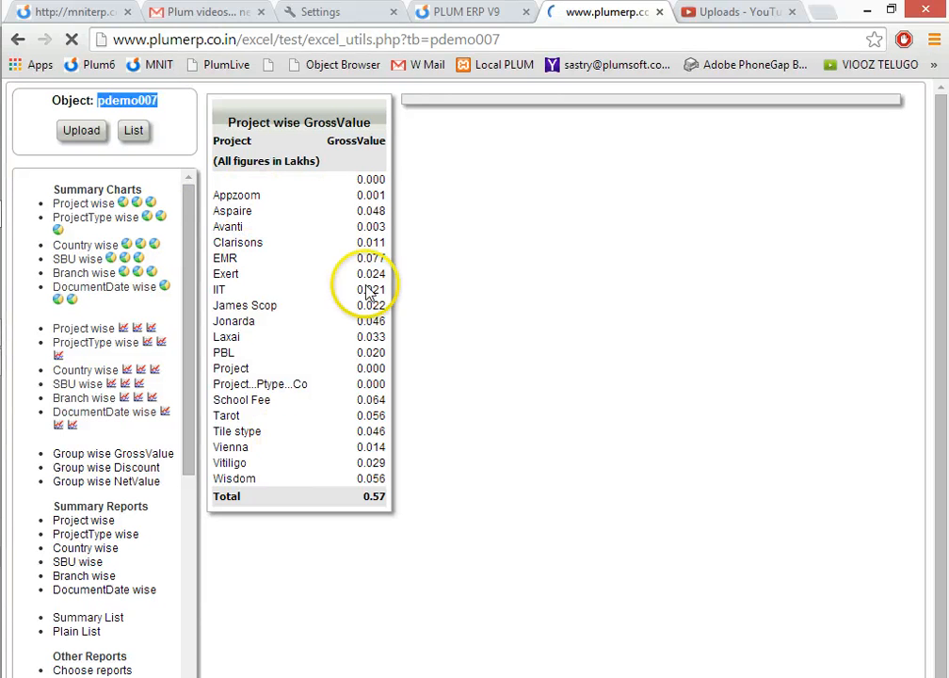
left_click_drag(327, 140, 384, 140)
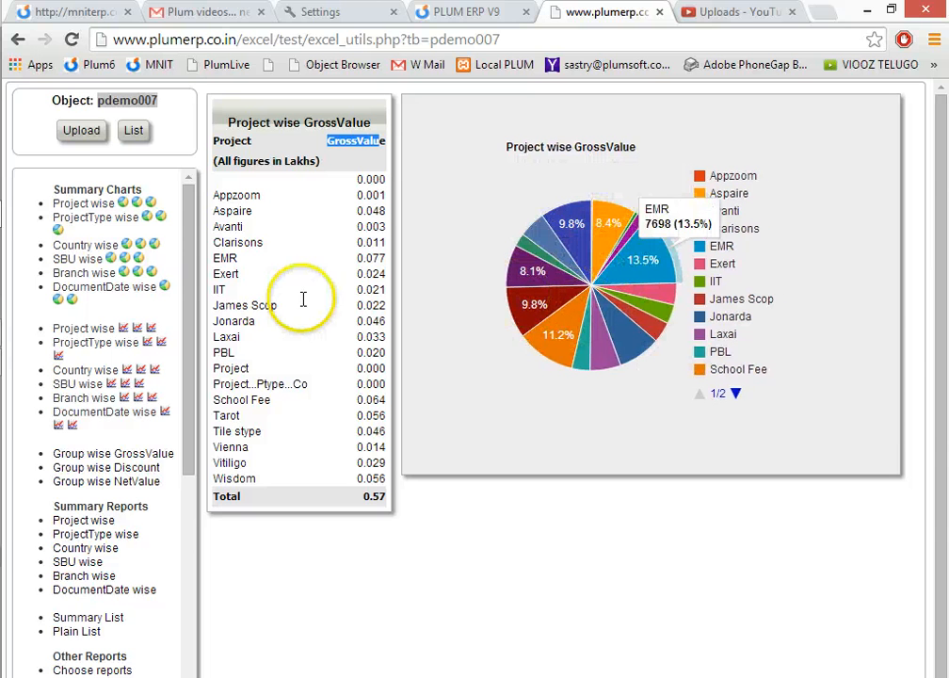
left_click(137, 204)
left_click(152, 202)
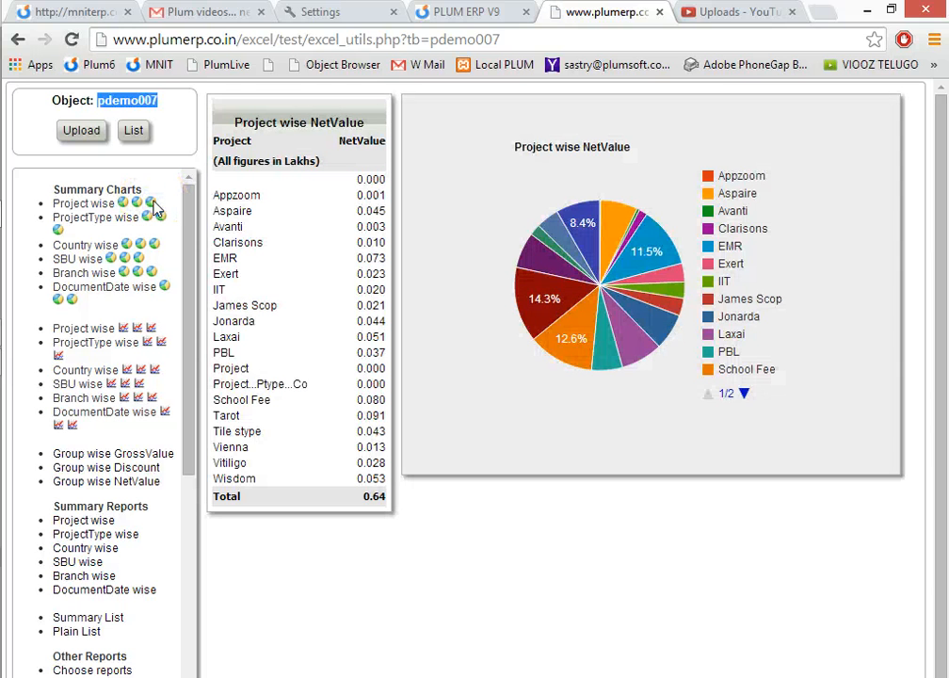
left_click(155, 219)
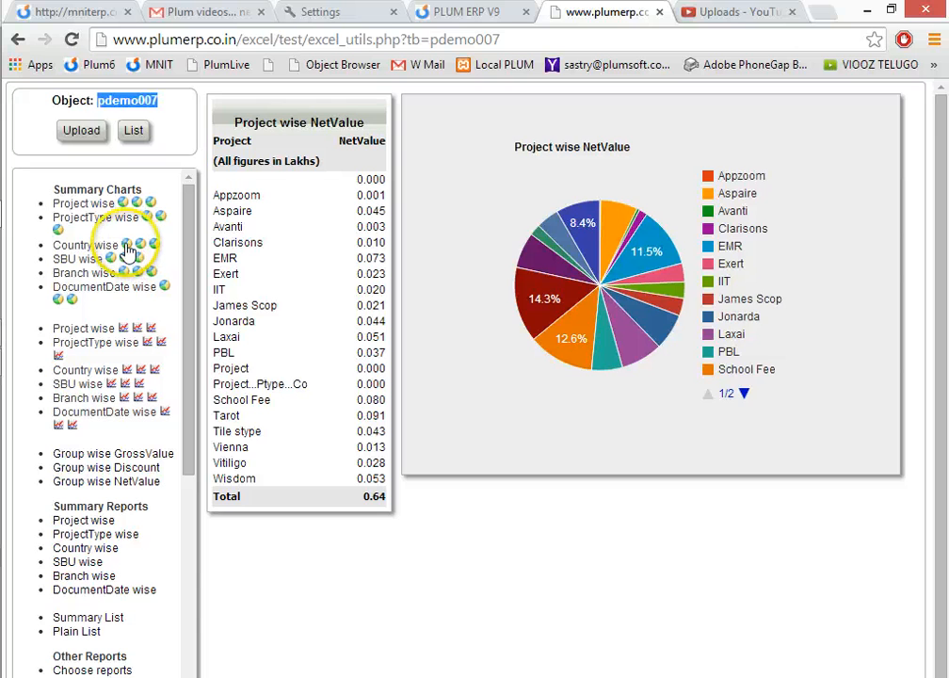
View the Country wise GrossValue and Discount, Branch wise Discount and SBU wise NetValue pie charts.
left_click(126, 246)
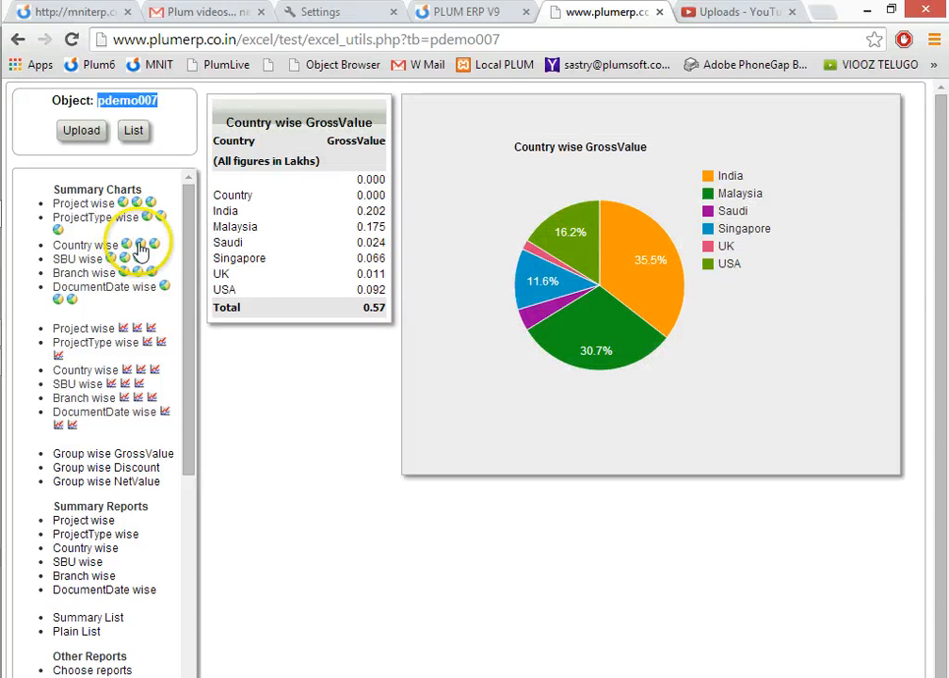
left_click(140, 245)
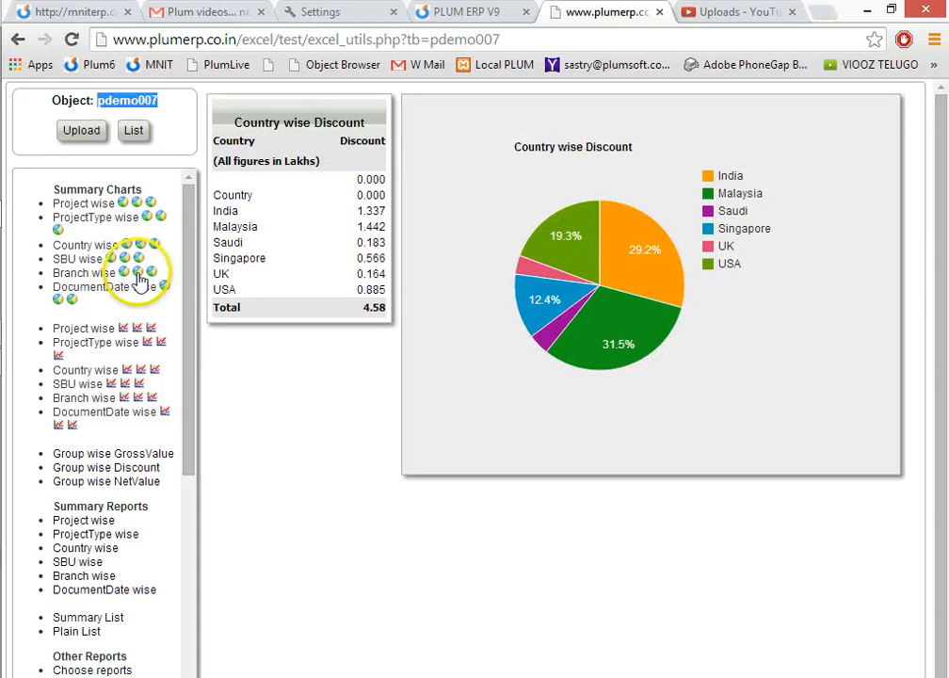
left_click(137, 273)
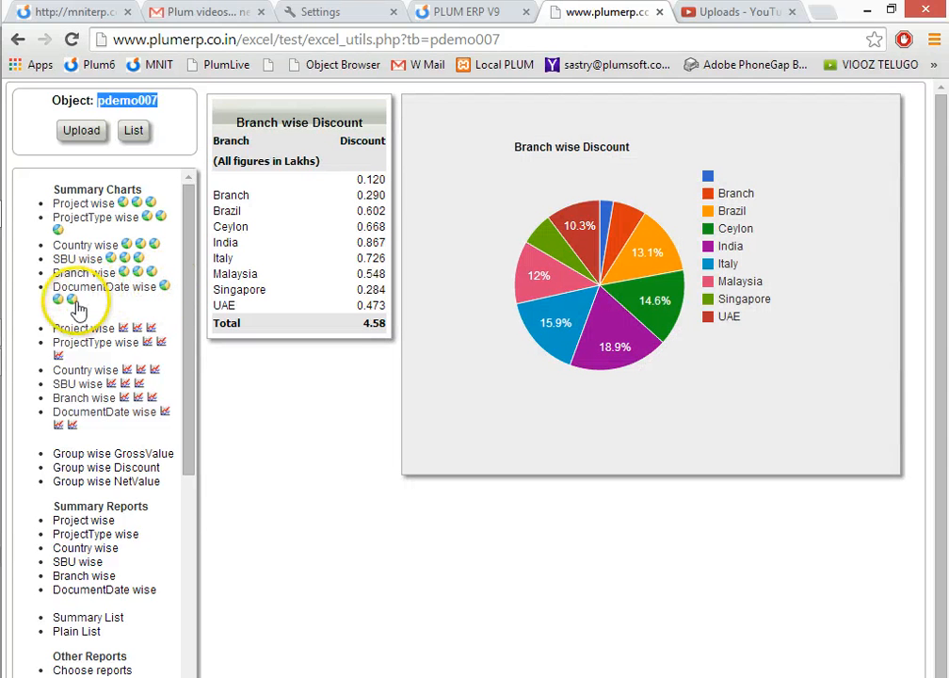
left_click(140, 258)
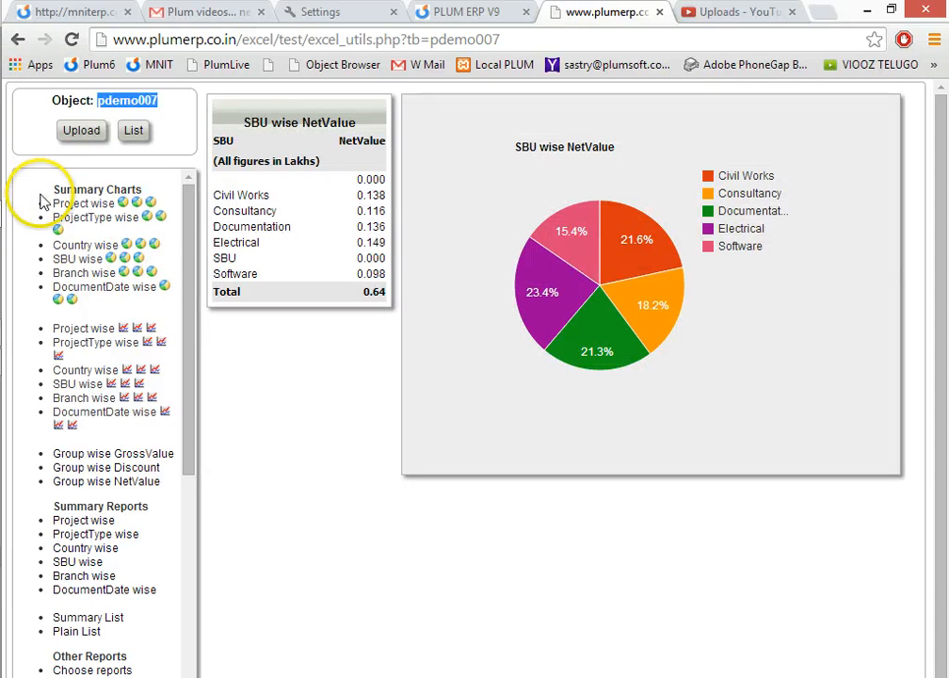
left_click_drag(24, 175, 139, 316)
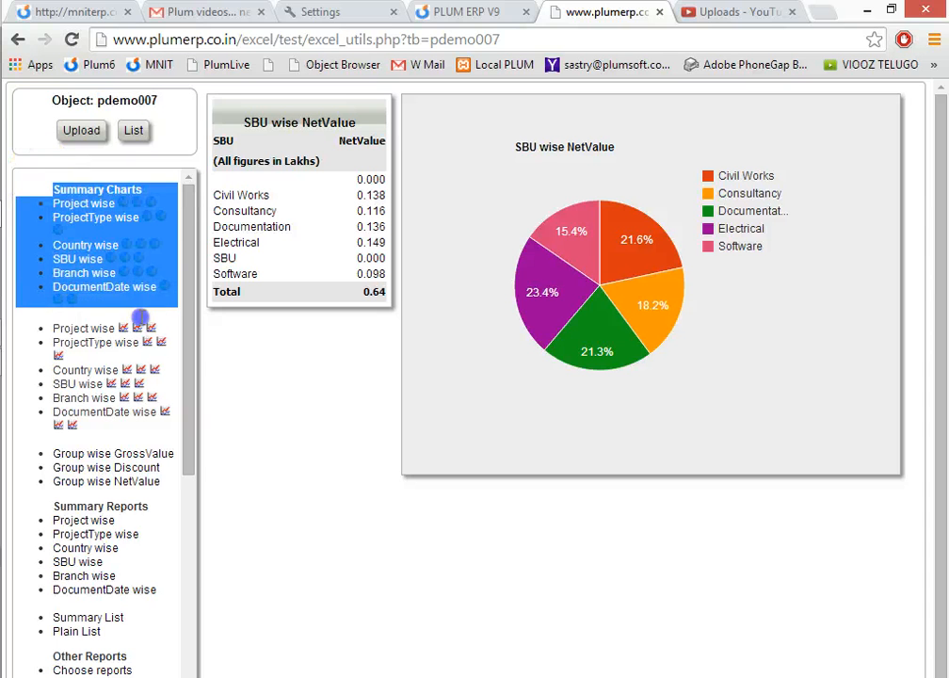
left_click(141, 322)
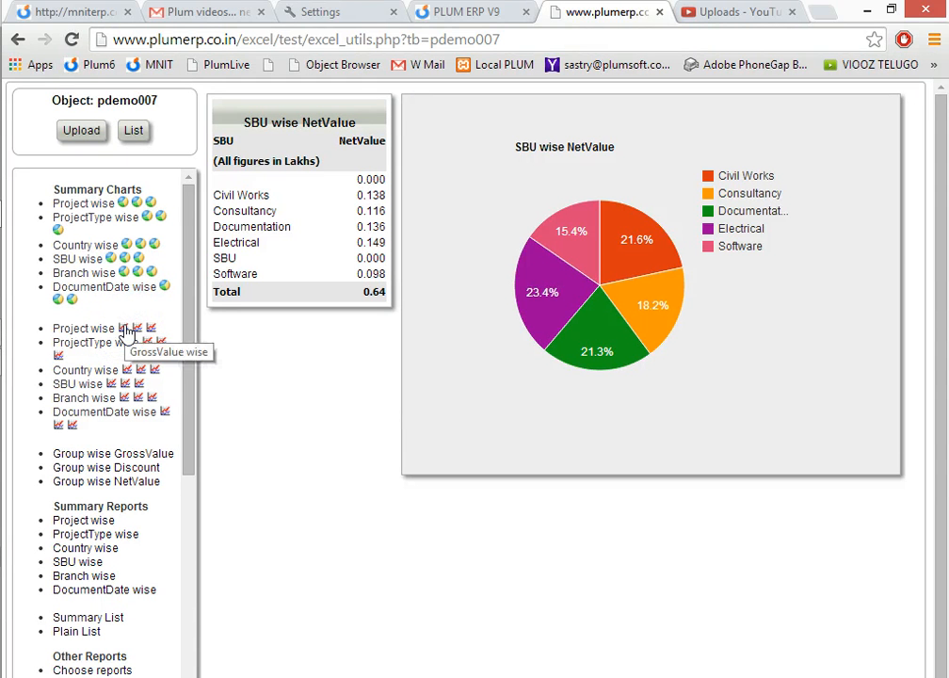
View the Project wise bar charts comparing GrossValue with Discount, Discount with NetValue, and NetValue with GrossValue.
left_click(125, 329)
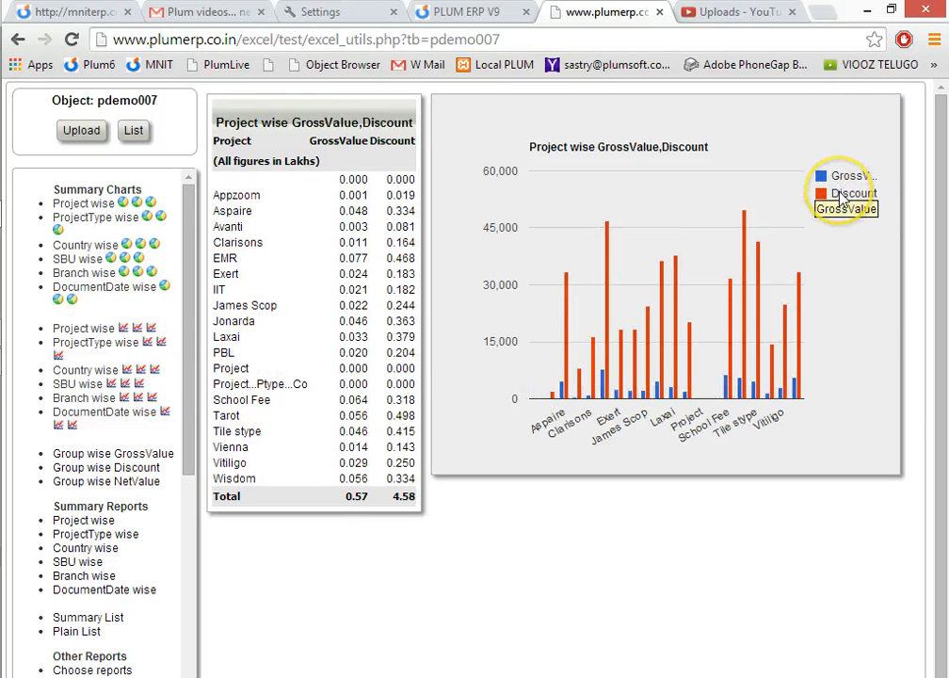
left_click(138, 329)
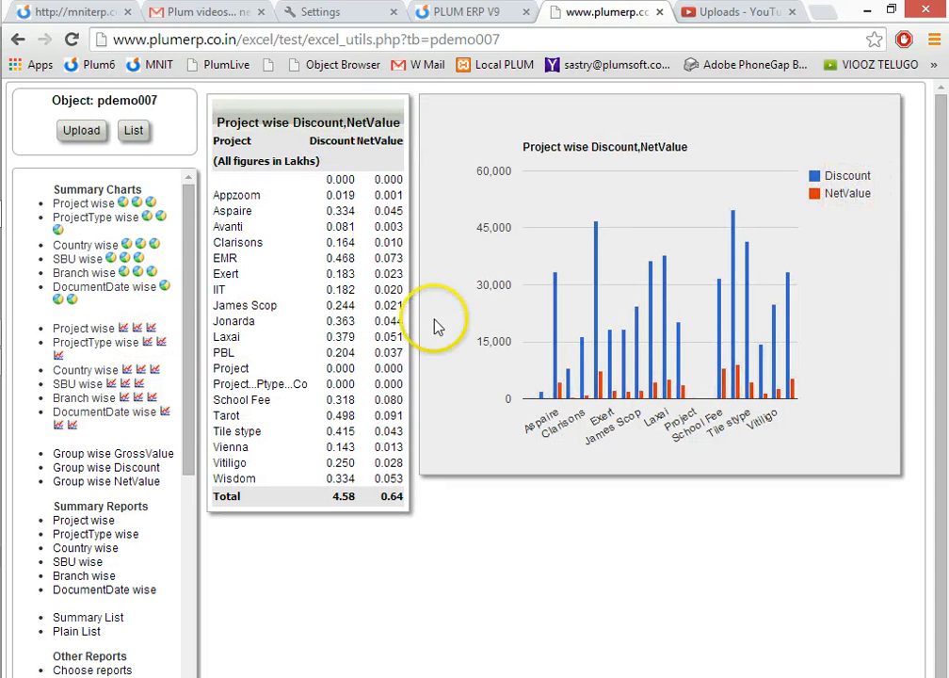
left_click(151, 330)
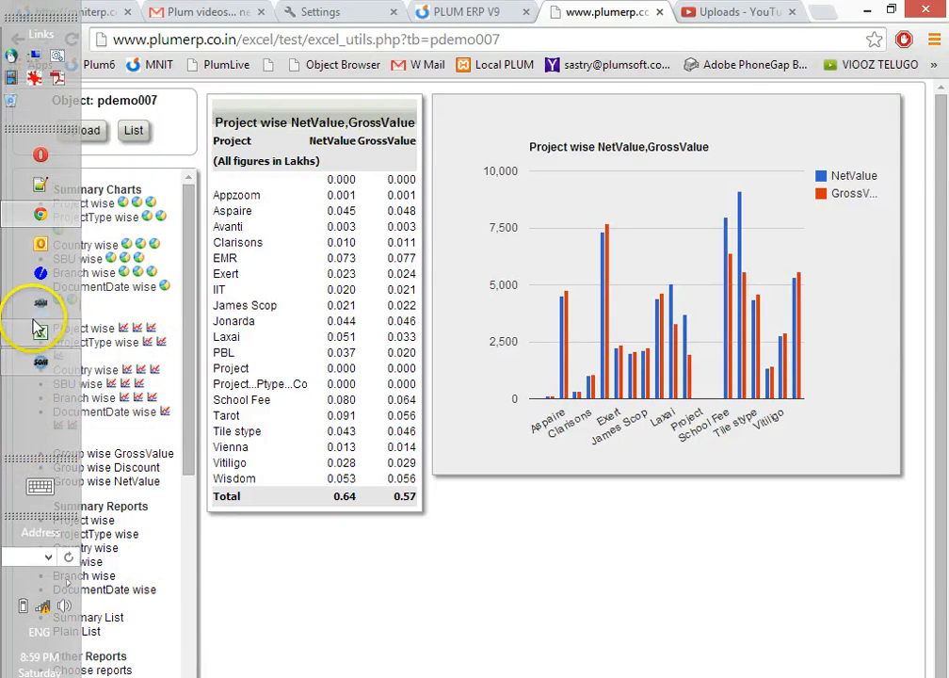
Switch to the Sample Download workbook in Excel and set the font color of cells G4:H4 to red.
left_click(38, 327)
left_click(626, 236)
left_click_drag(549, 180, 698, 180)
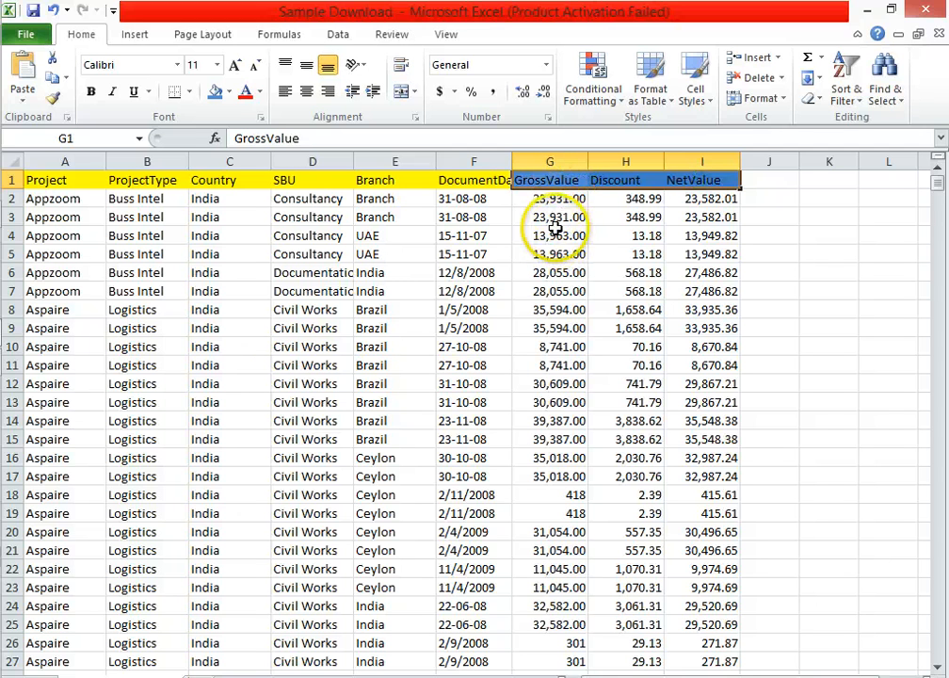
left_click_drag(553, 236, 619, 240)
left_click(243, 92)
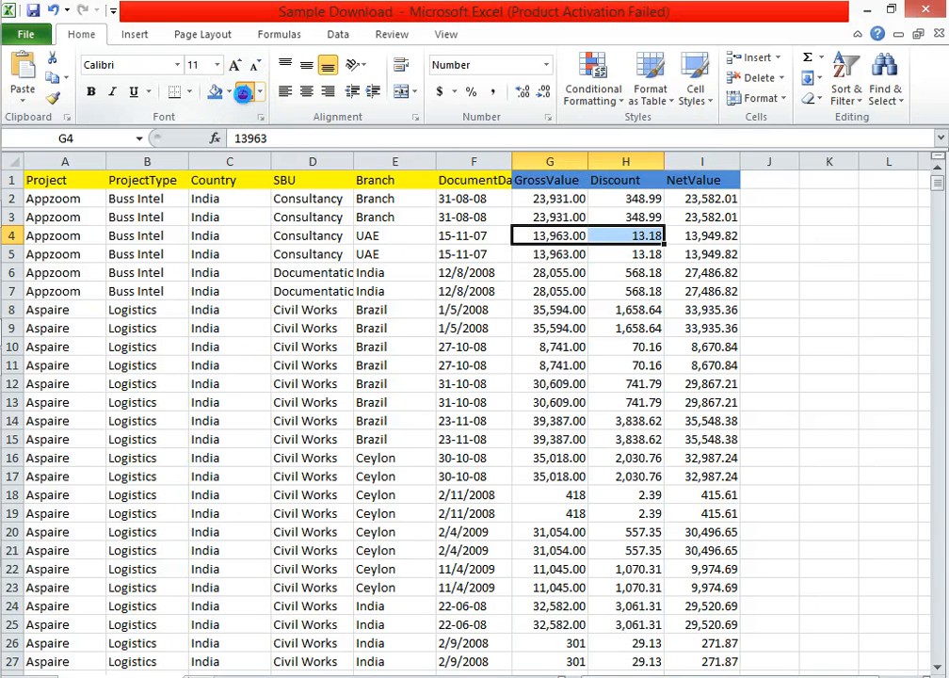
Set the font color of the Discount and NetValue cells H7:I7 to a theme blue.
left_click_drag(622, 287, 709, 295)
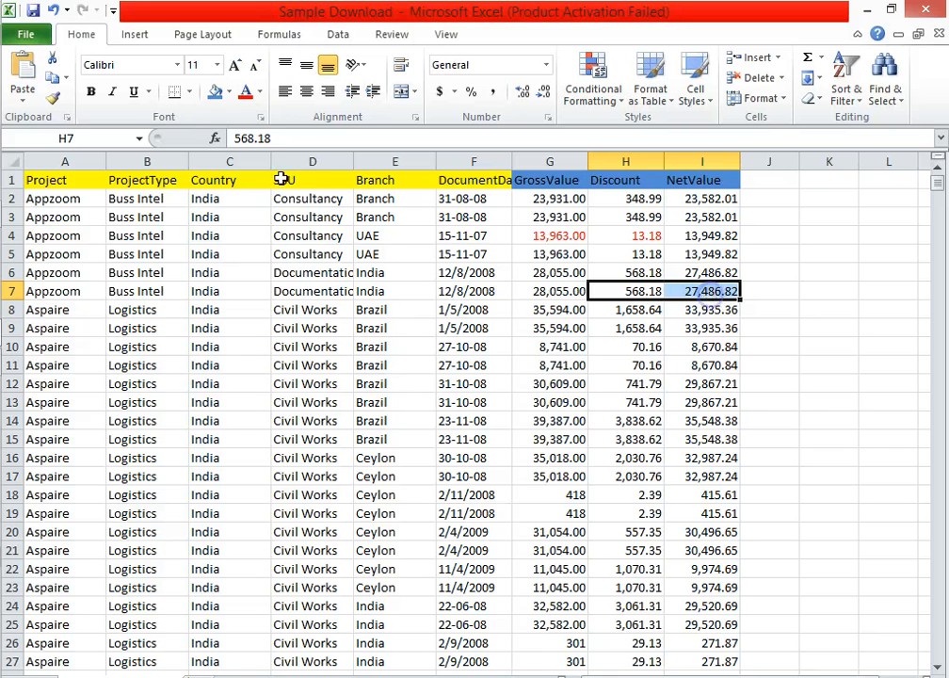
left_click(259, 91)
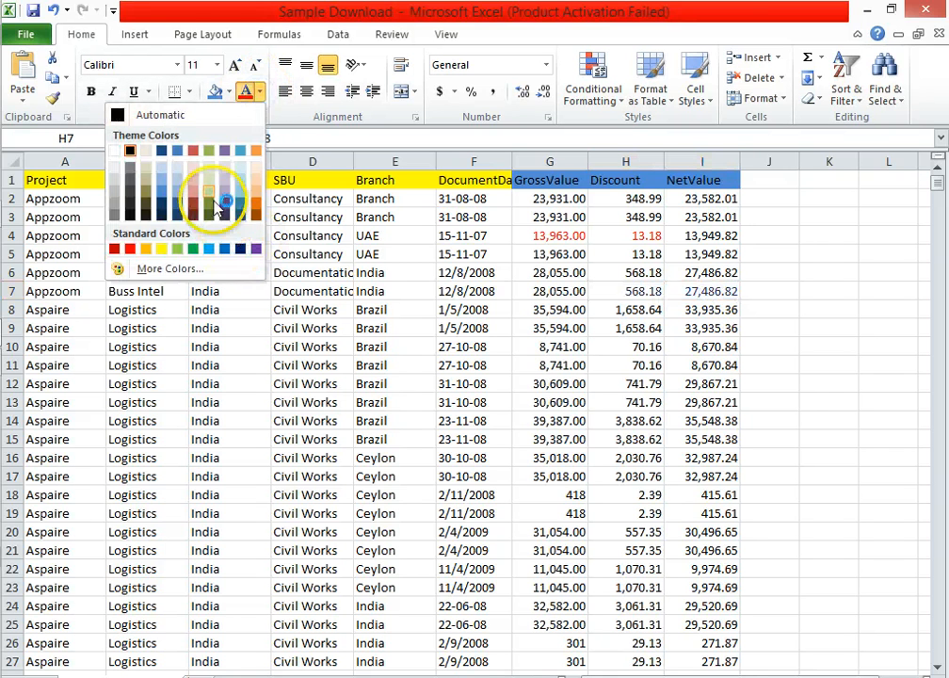
left_click(160, 186)
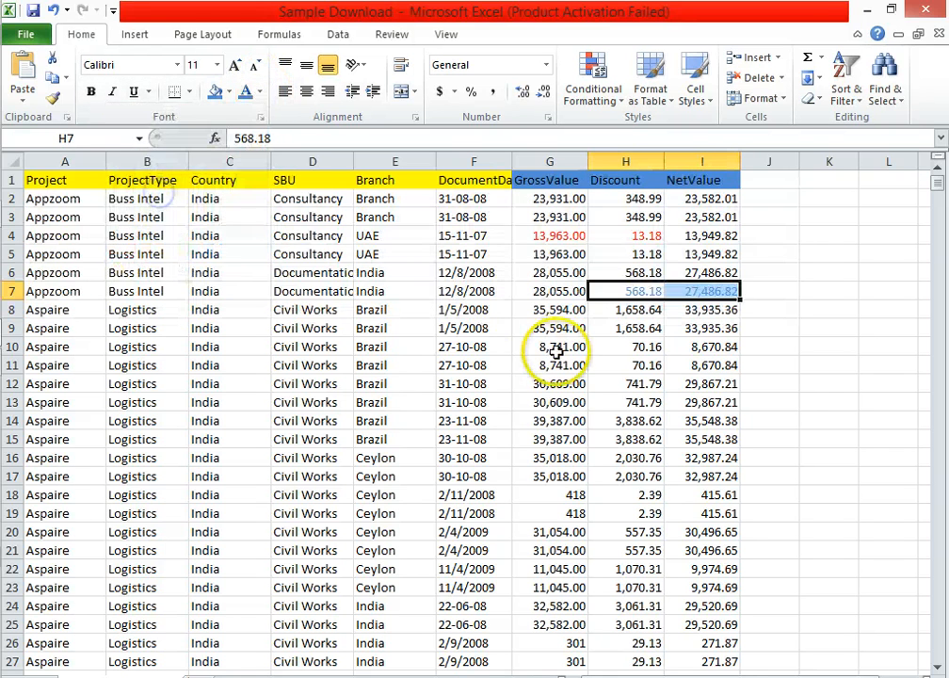
Fill the GrossValue and NetValue cells G10 and I10 with blue.
left_click(557, 351)
left_click_drag(594, 349, 622, 349)
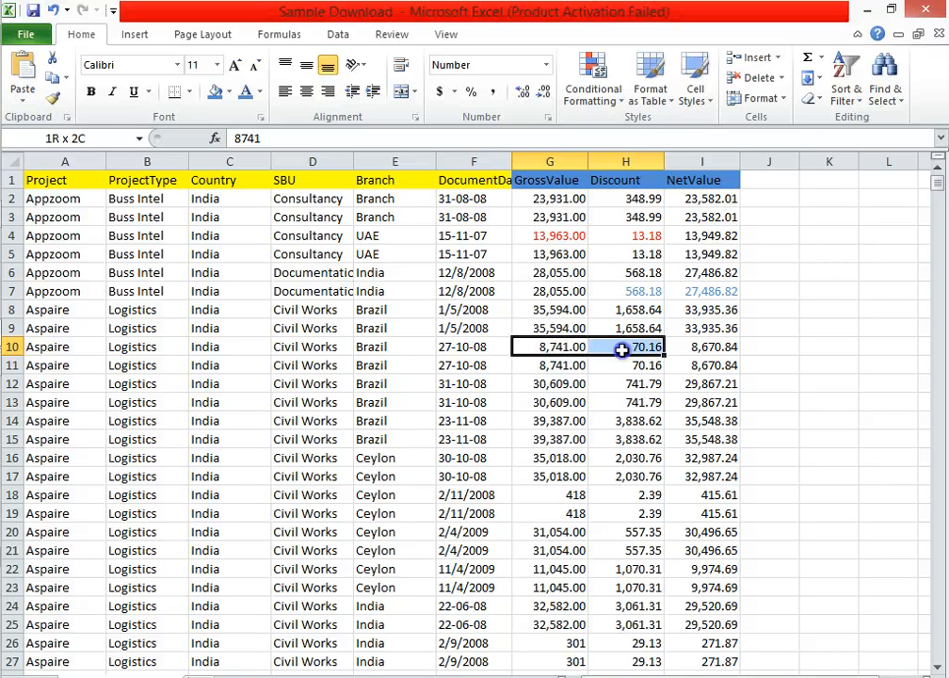
left_click(611, 416)
left_click(557, 353)
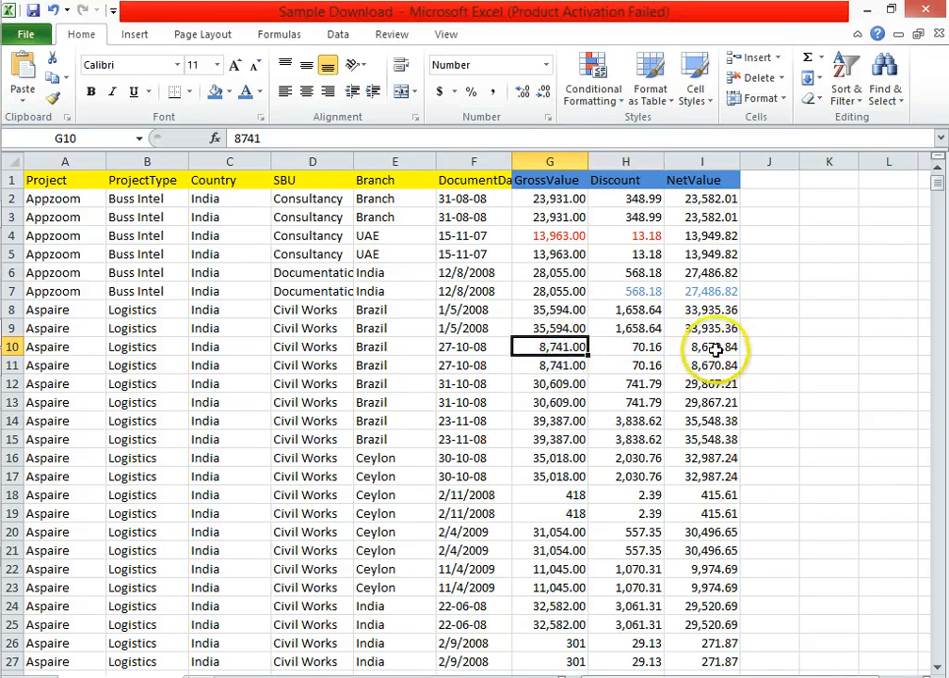
left_click(715, 346, "ctrl")
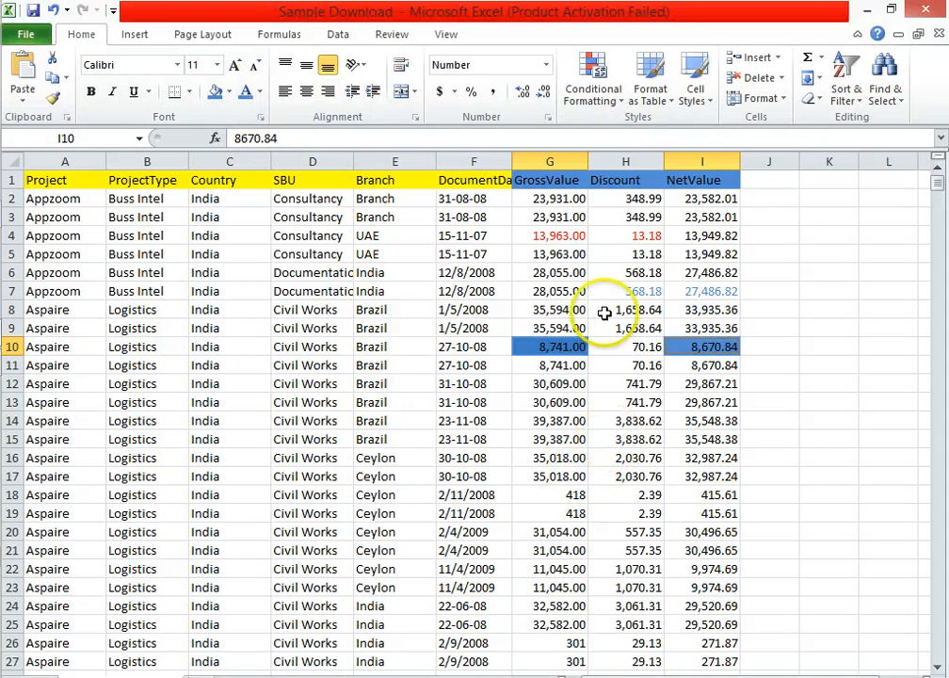
Fill cells H7:I7 and G4:H4 with the same blue to mark the compared value pairs.
left_click_drag(633, 291, 703, 291)
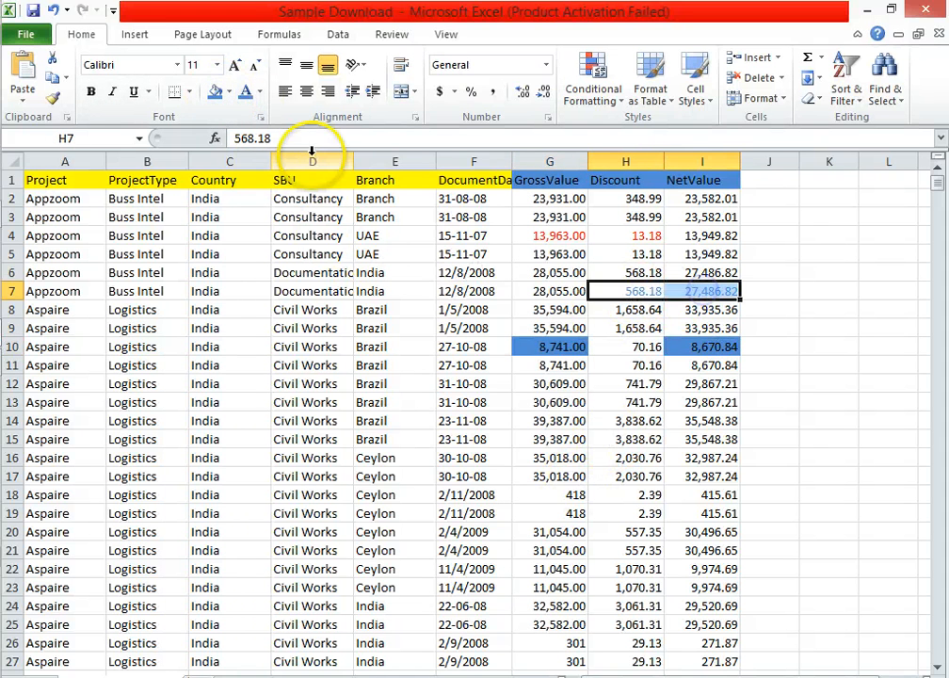
left_click(214, 91)
left_click_drag(546, 236, 615, 237)
left_click(215, 92)
left_click(442, 345)
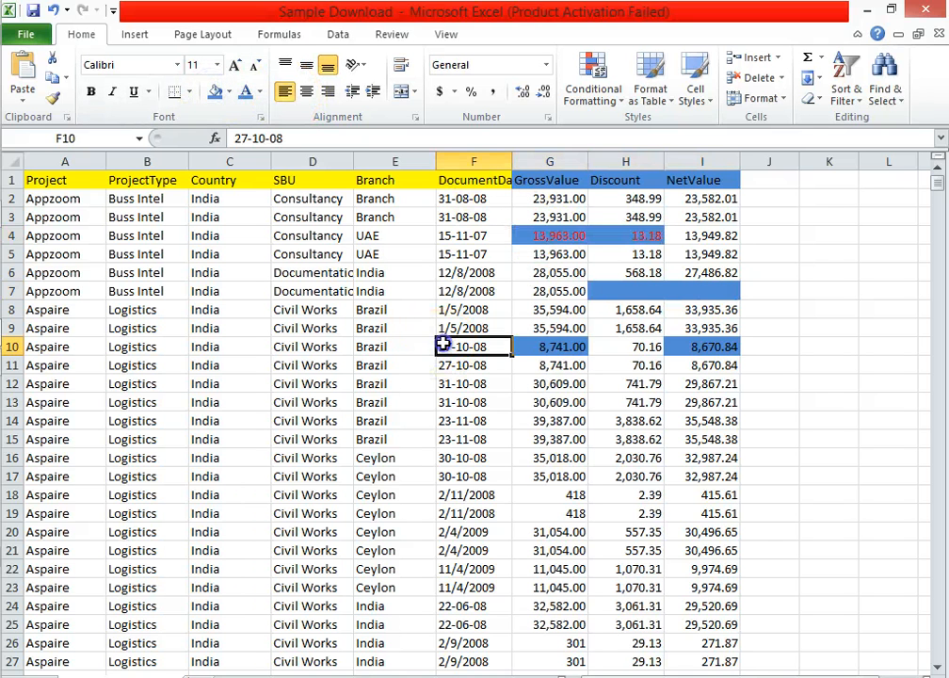
left_click_drag(56, 237, 416, 456)
Switch to Chrome and view the first two Country wise comparison bar charts and the third SBU wise one.
key("alt+Tab")
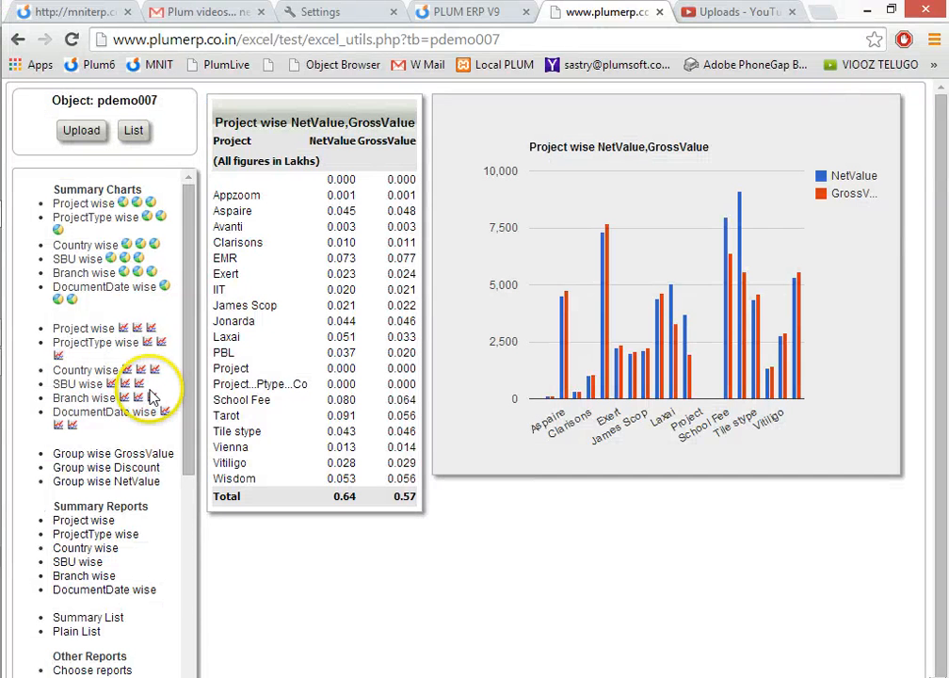
left_click(128, 370)
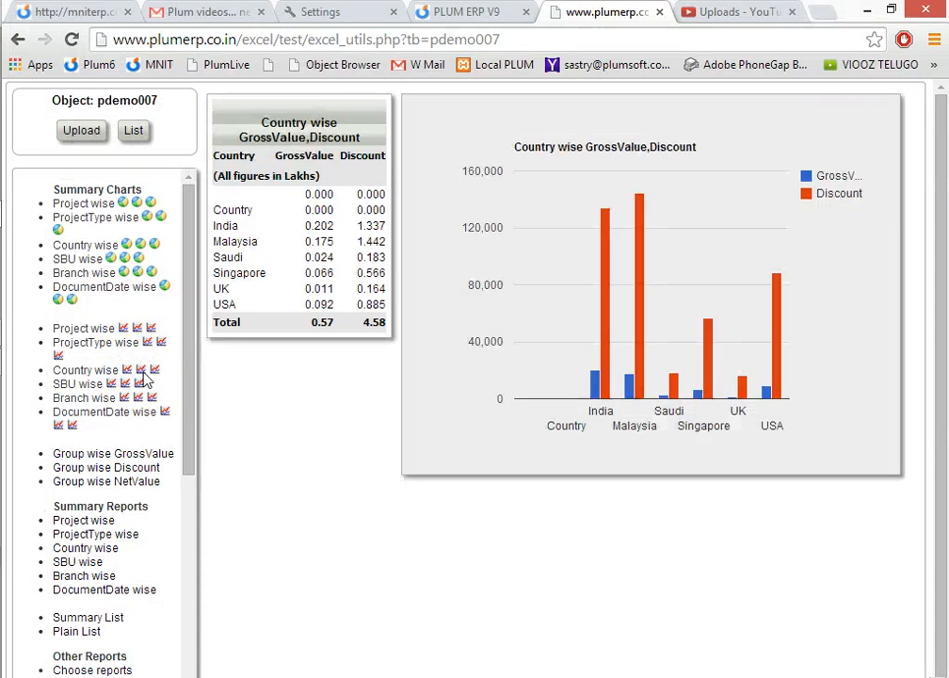
left_click(141, 372)
left_click(138, 384)
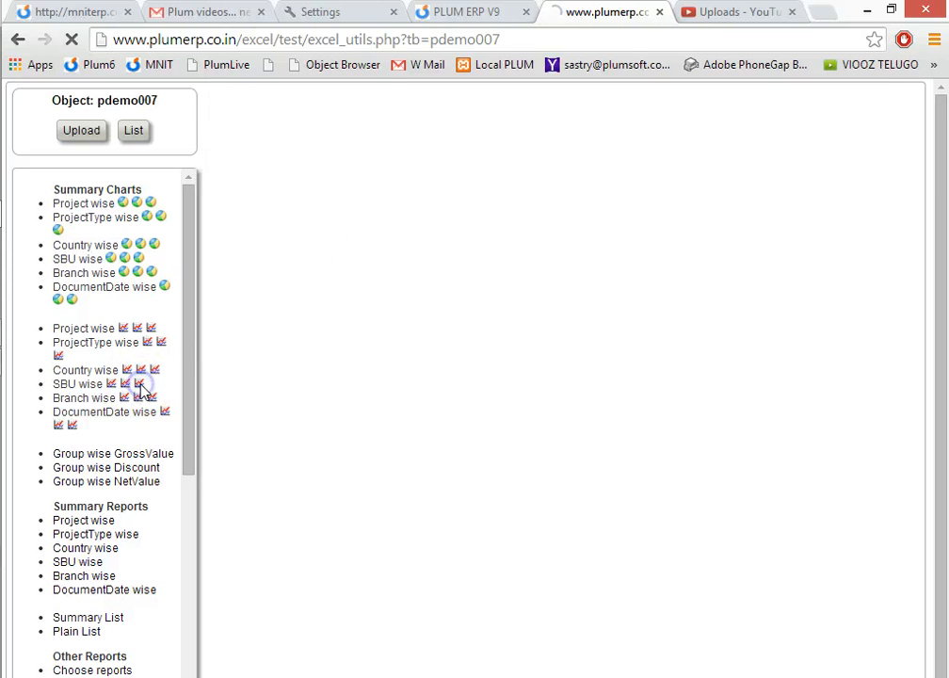
Display the Group wise GrossValue pie charts covering Project, ProjectType, Country, SBU, Branch and DocumentDate.
left_click(247, 41)
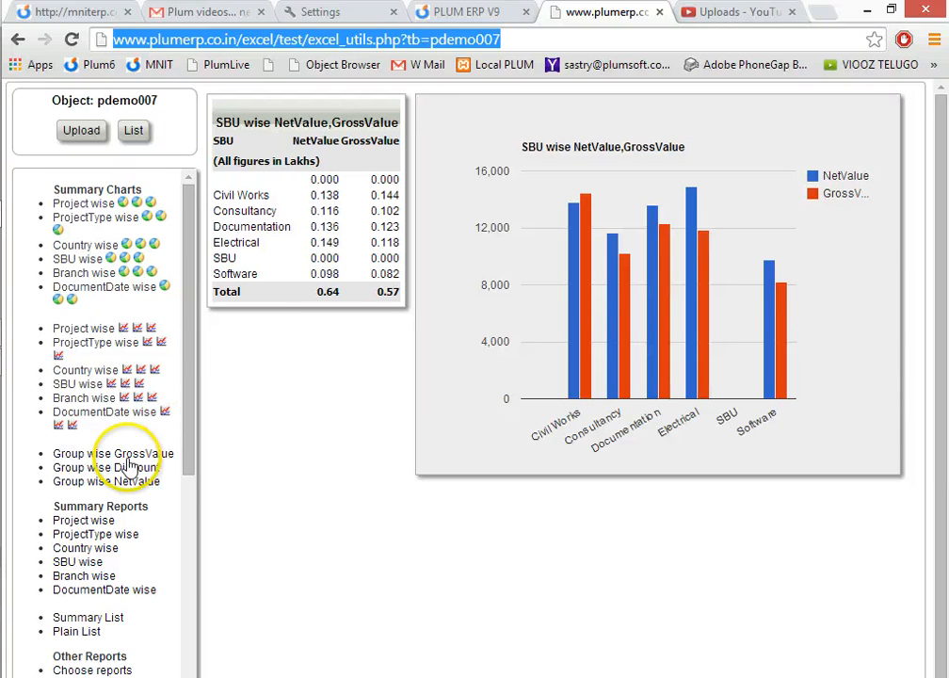
mouse_move(189, 401)
left_mouse_down()
mouse_move(188, 447)
mouse_move(187, 413)
left_mouse_up()
left_click(103, 384)
left_click_drag(104, 384, 45, 280)
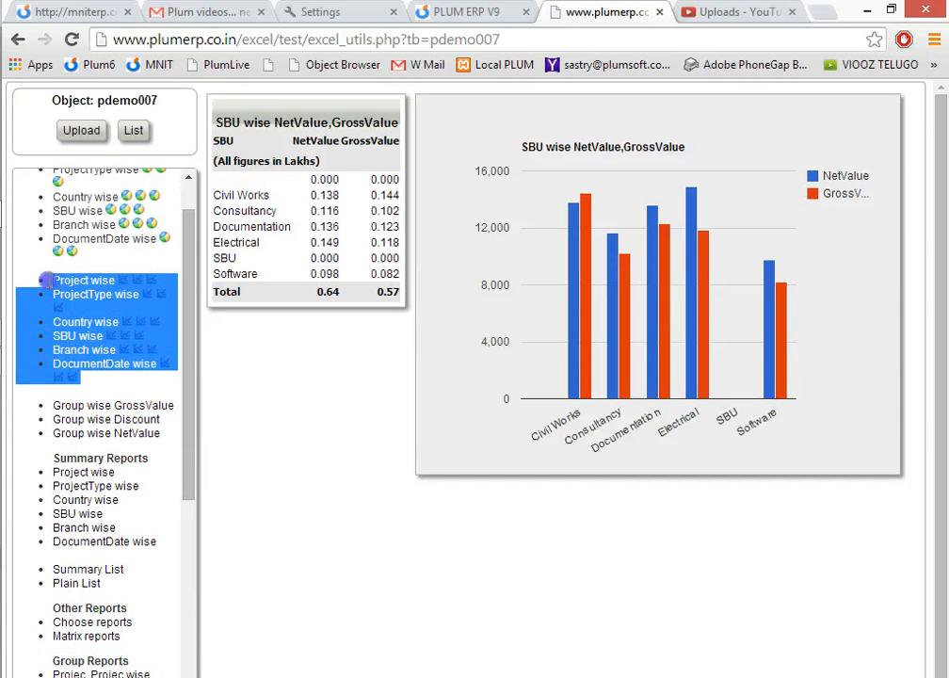
left_click_drag(115, 252, 56, 196)
left_click(96, 409)
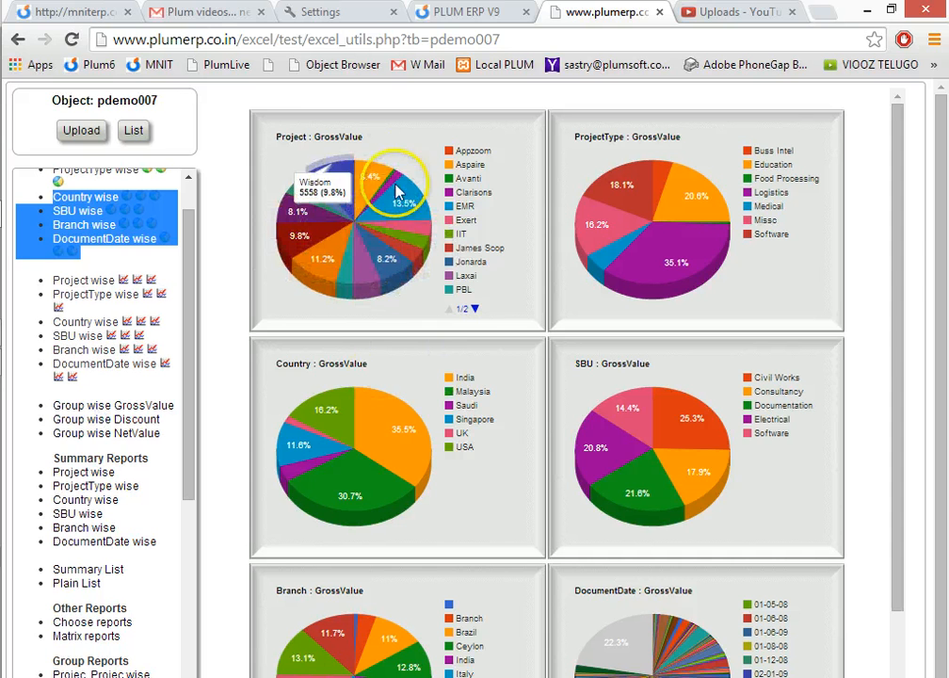
mouse_move(900, 265)
left_mouse_down()
mouse_move(899, 303)
mouse_move(898, 258)
left_mouse_up()
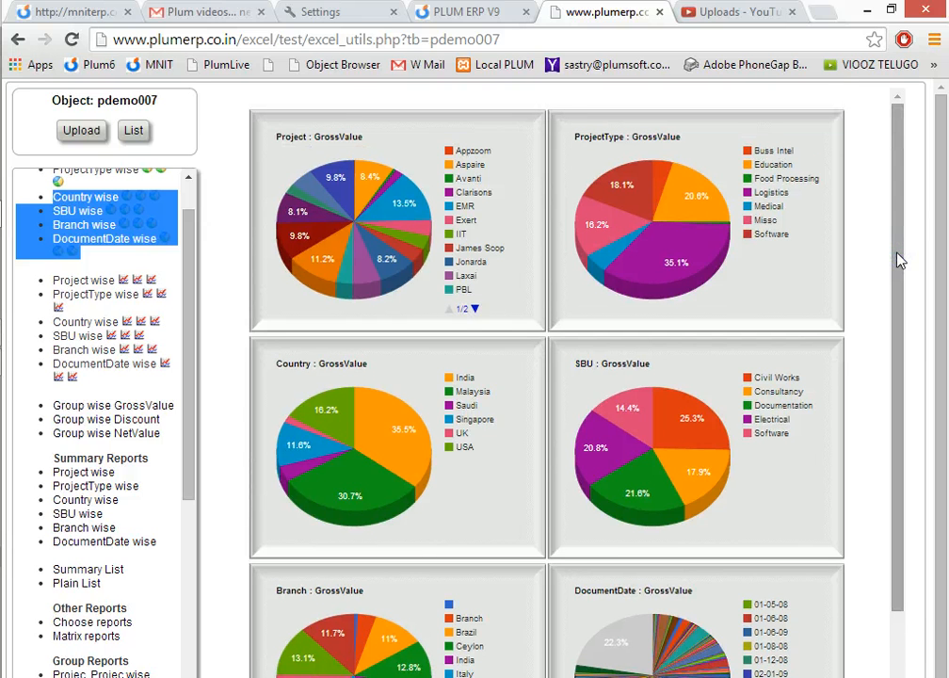
Show the page in full screen and examine the ProjectType, SBU, DocumentDate and Branch GrossValue pie charts.
key("super+p")
key("Escape")
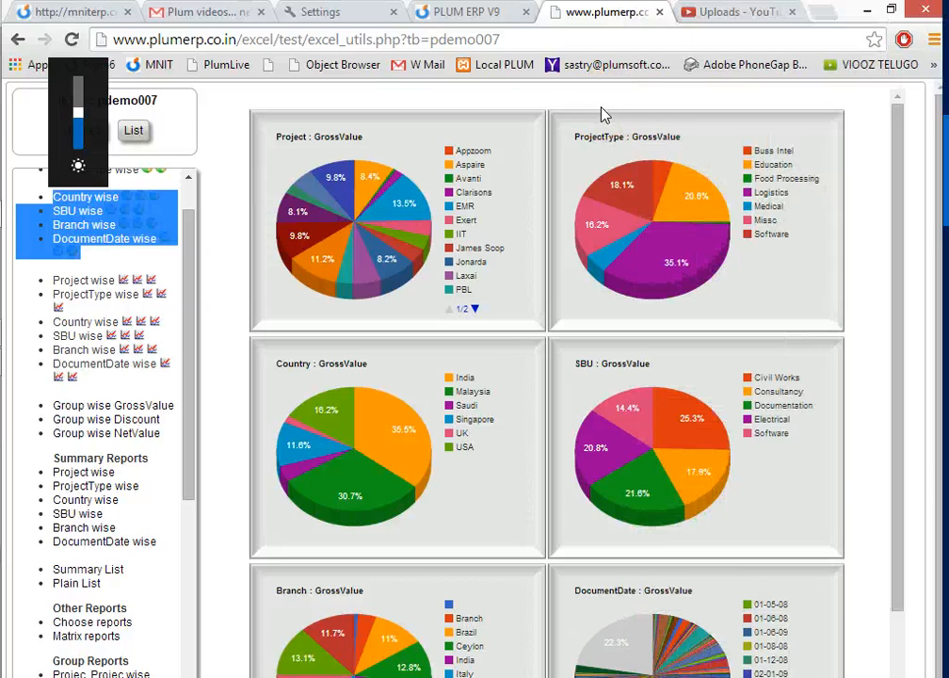
key("F11")
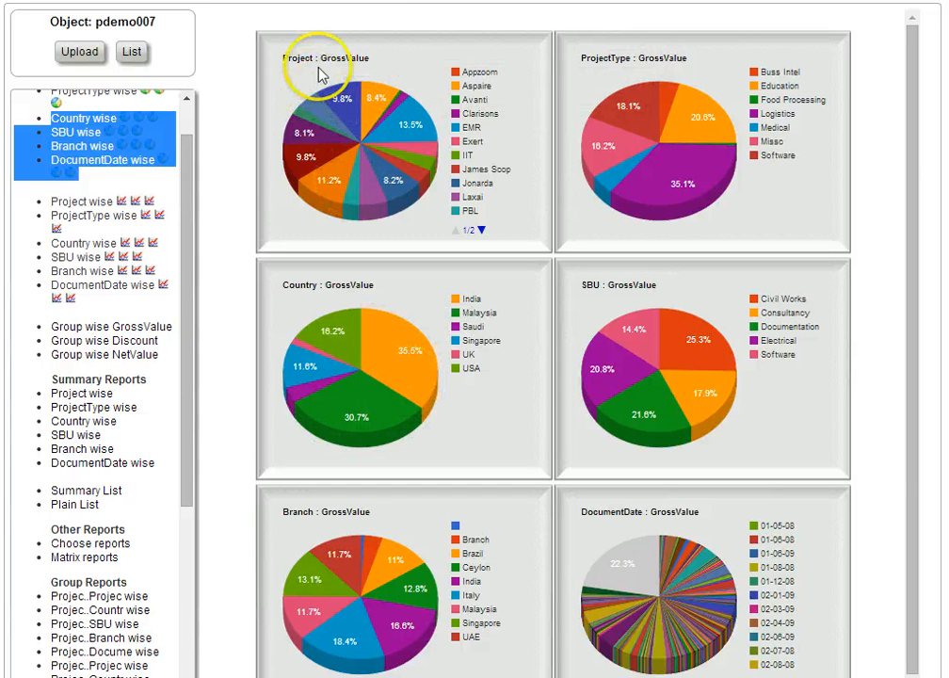
left_click(593, 59)
left_click(582, 283)
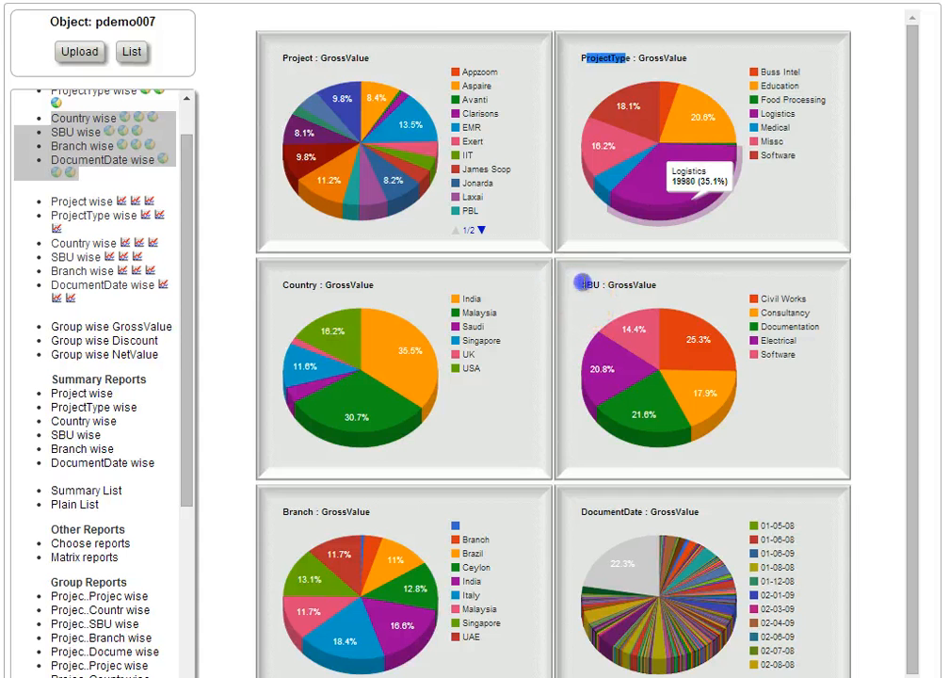
left_click_drag(576, 511, 642, 511)
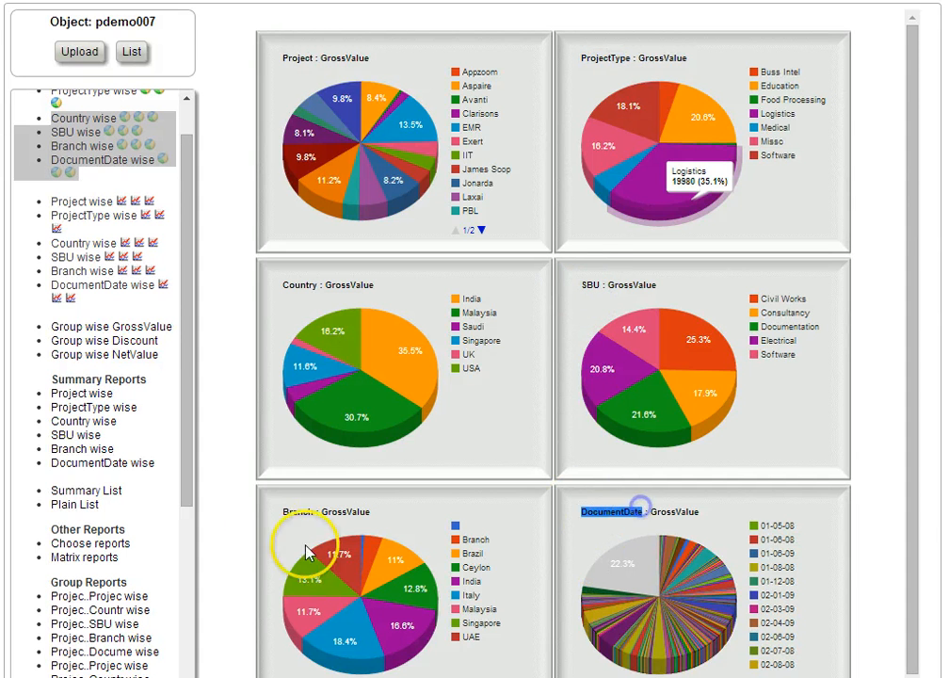
left_click_drag(286, 511, 314, 511)
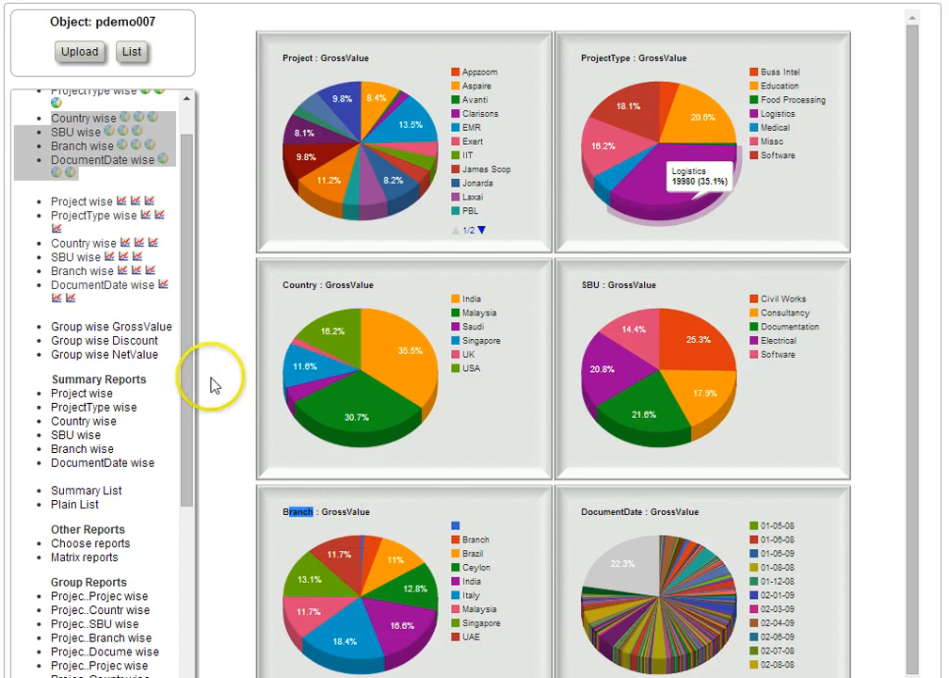
View the Group wise Discount pie charts and the Group wise NetValue pie charts.
left_click(117, 341)
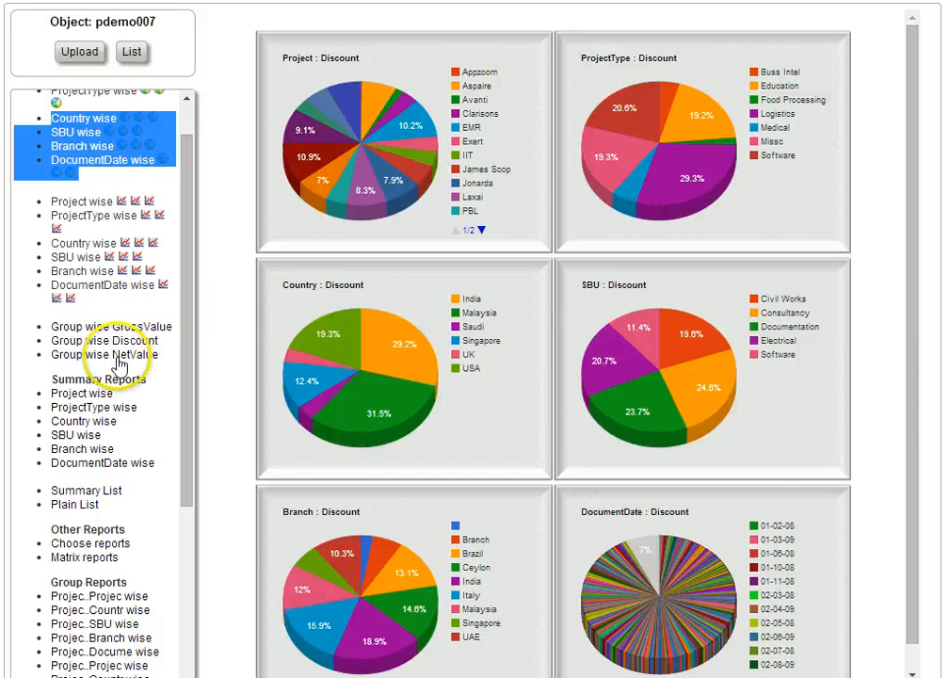
left_click(117, 357)
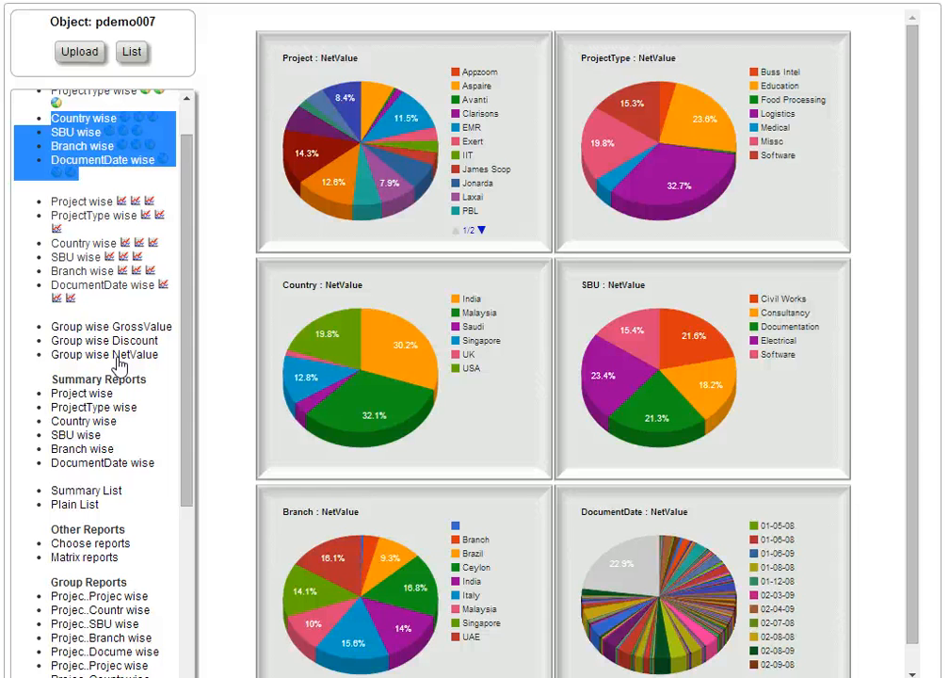
View the Project wise, ProjectType wise, SBU wise and Branch wise tables under Summary Reports.
left_click(90, 393)
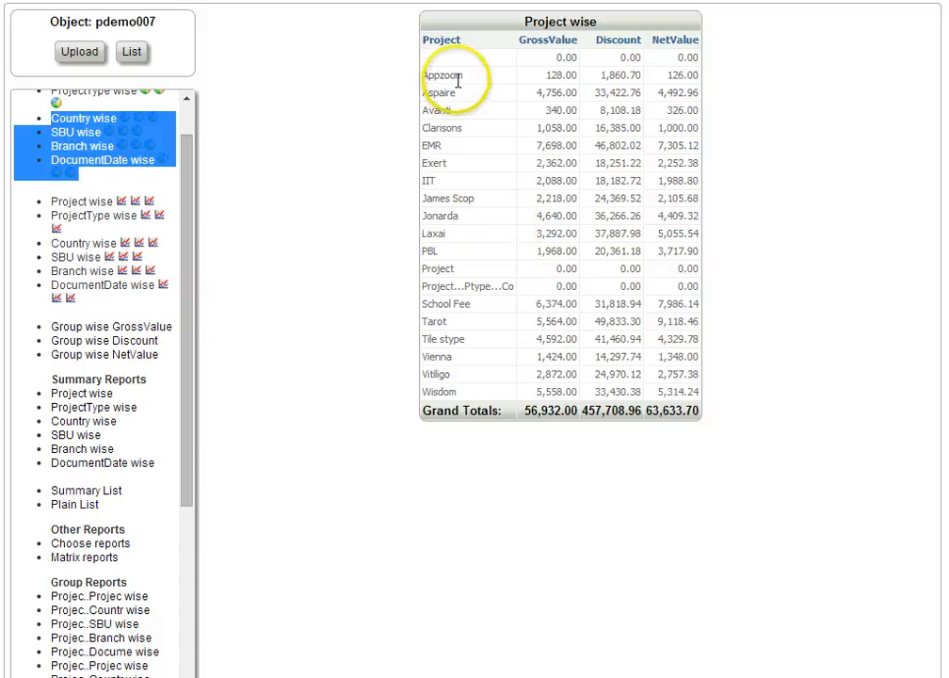
left_click_drag(459, 78, 459, 307)
left_click(555, 54)
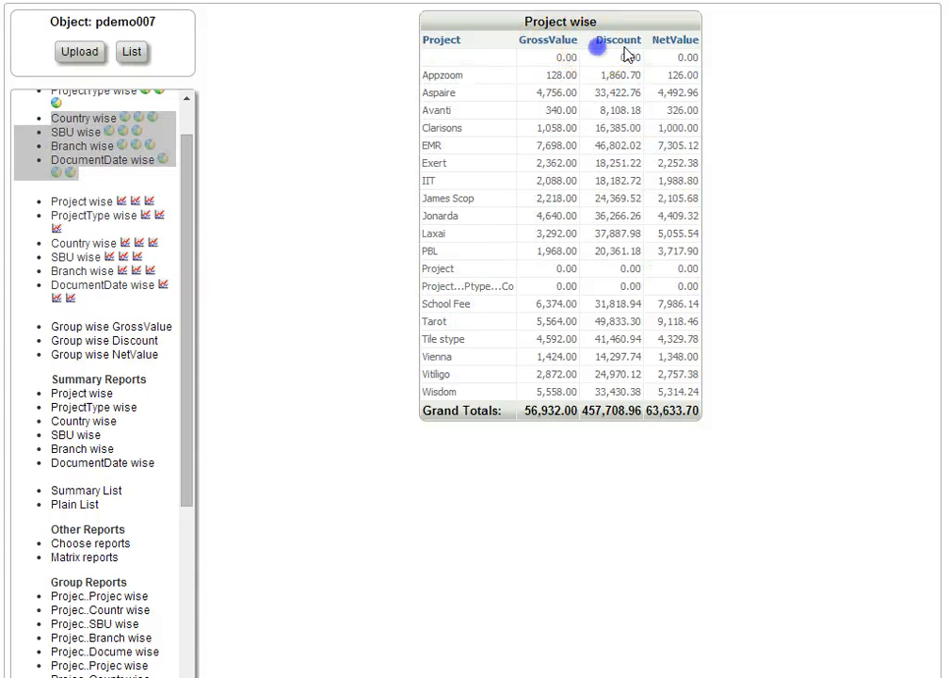
left_click(85, 408)
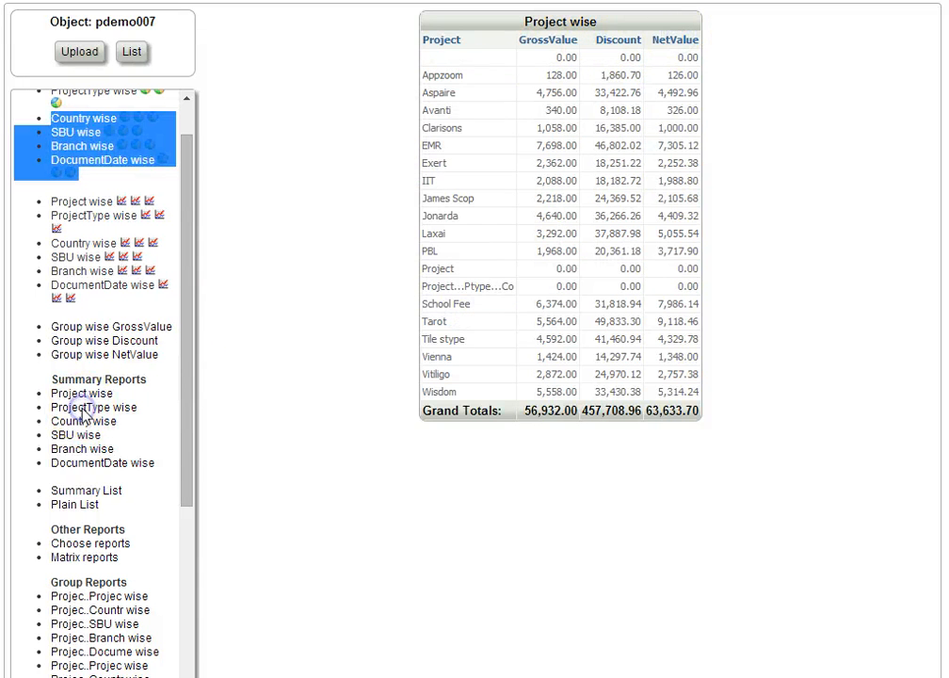
left_click(78, 436)
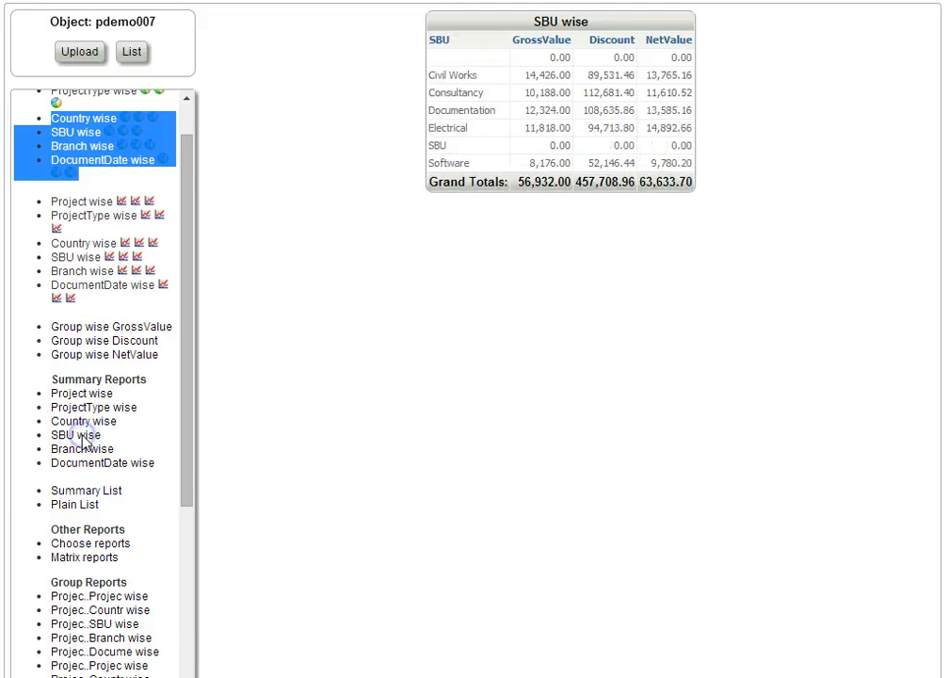
left_click(95, 452)
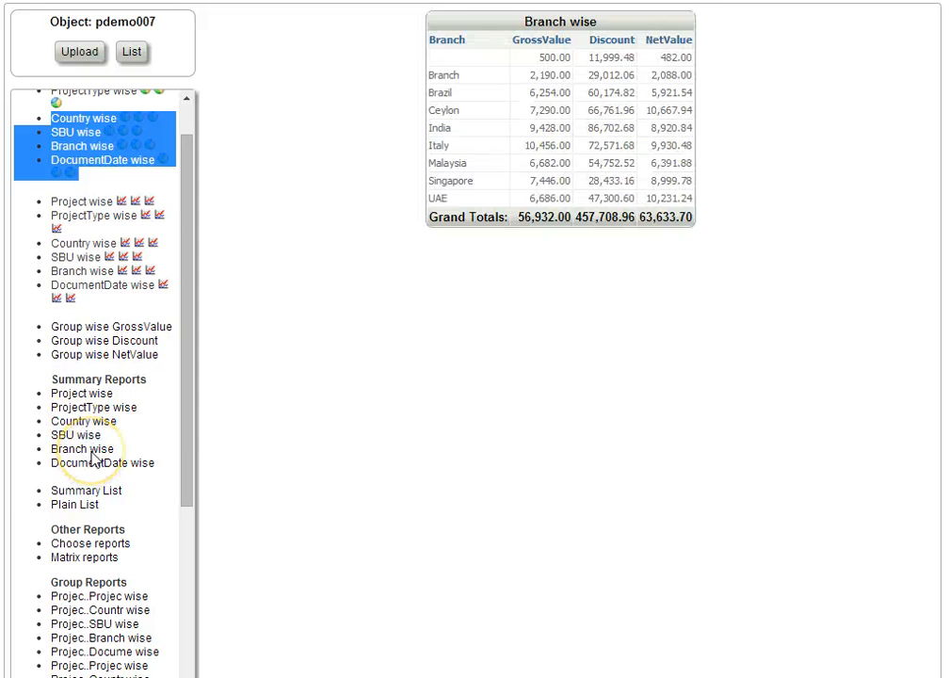
Open the Summary List report and look through its records grouped by project with subtotals.
left_click_drag(190, 471, 191, 533)
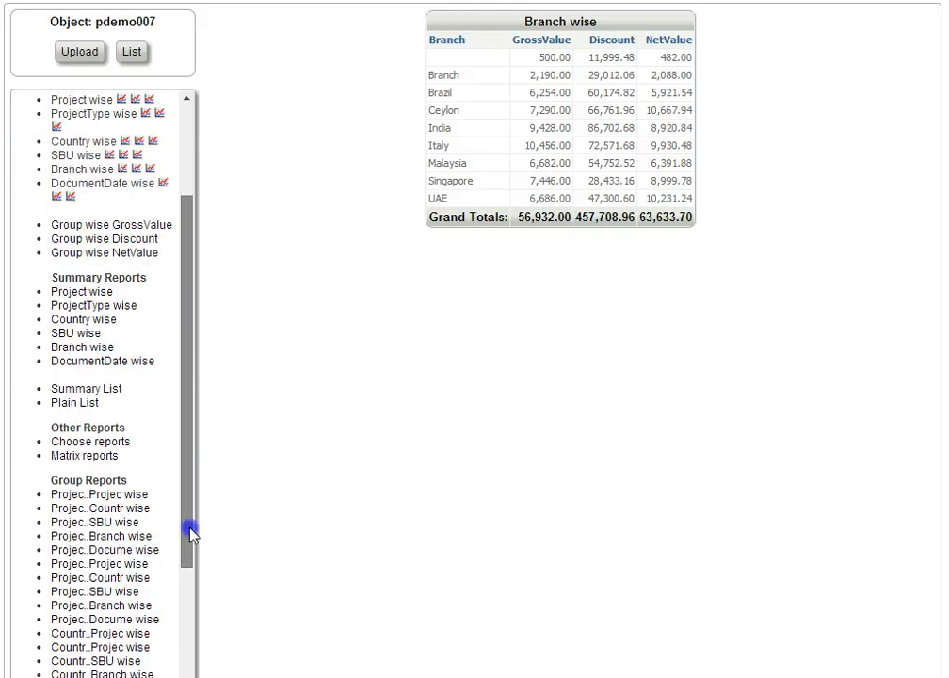
left_click(108, 389)
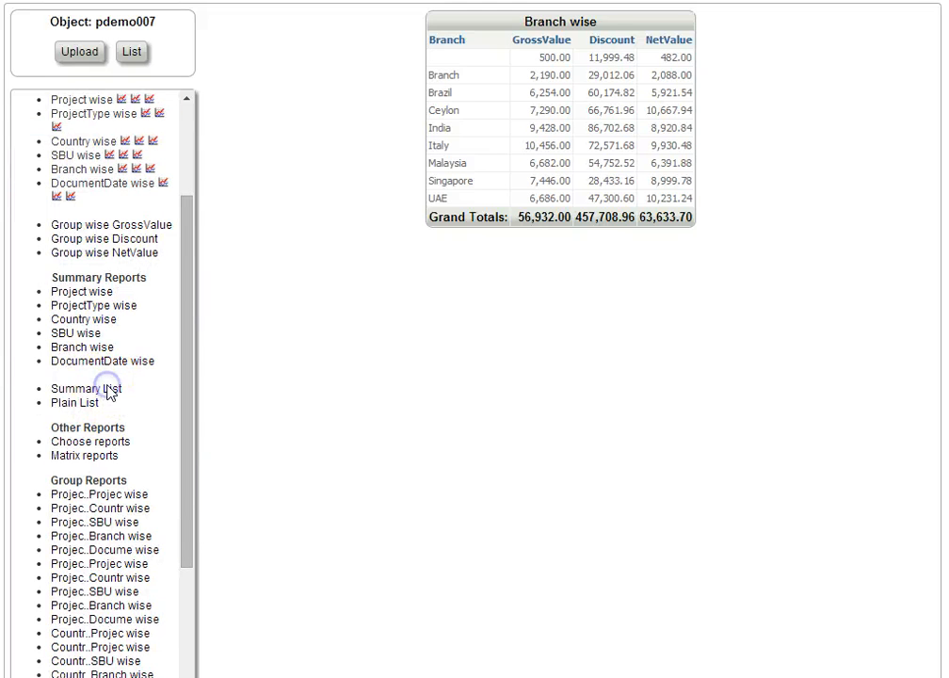
left_click_drag(918, 25, 894, 33)
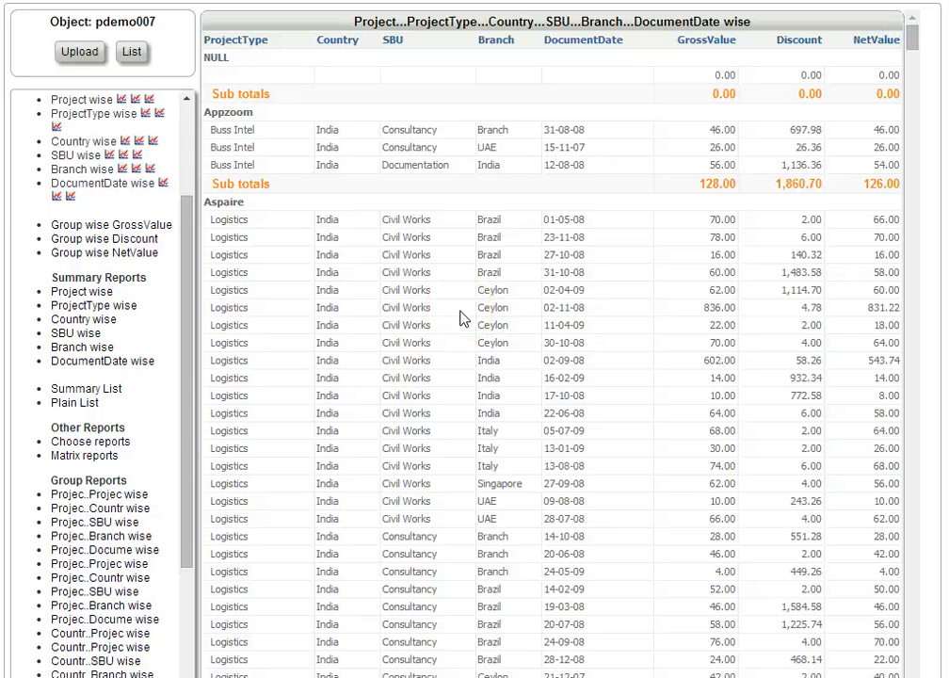
Open the Plain List report and highlight its column headings and the first block of records.
left_click(78, 404)
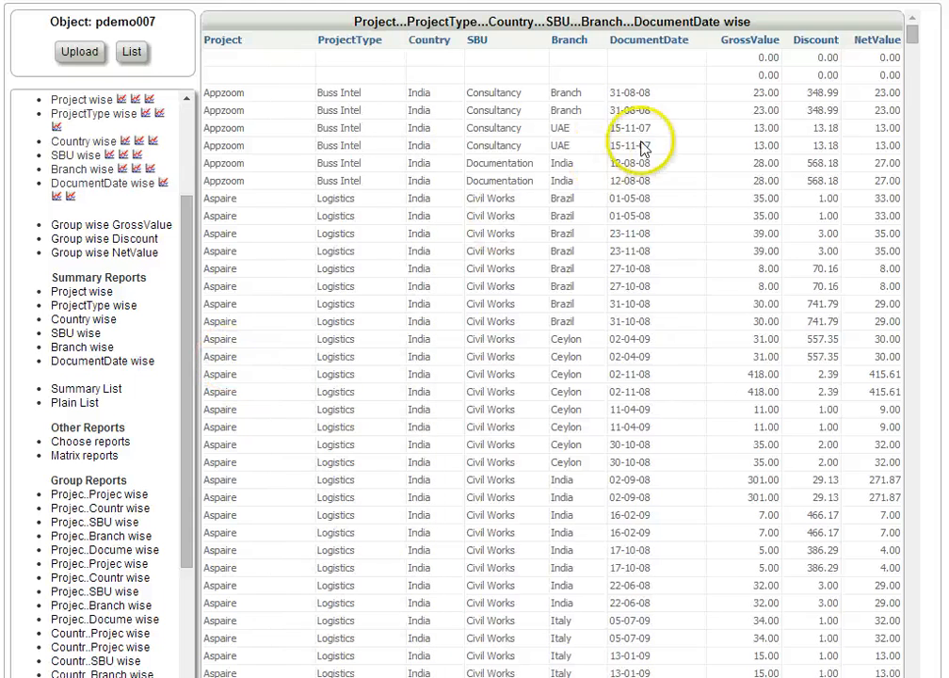
left_click_drag(280, 49, 708, 427)
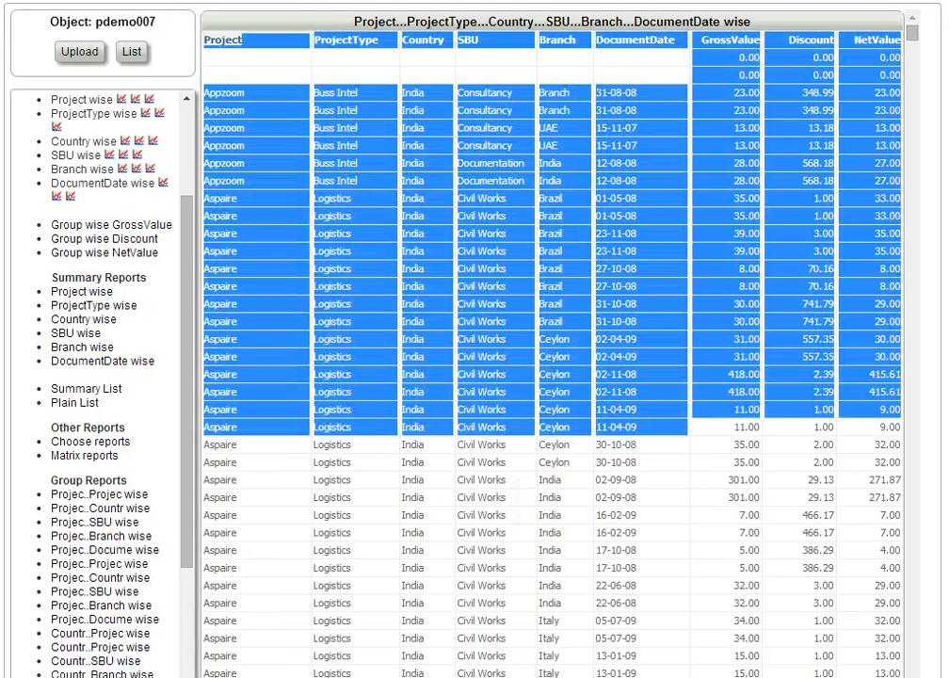
left_click(151, 451)
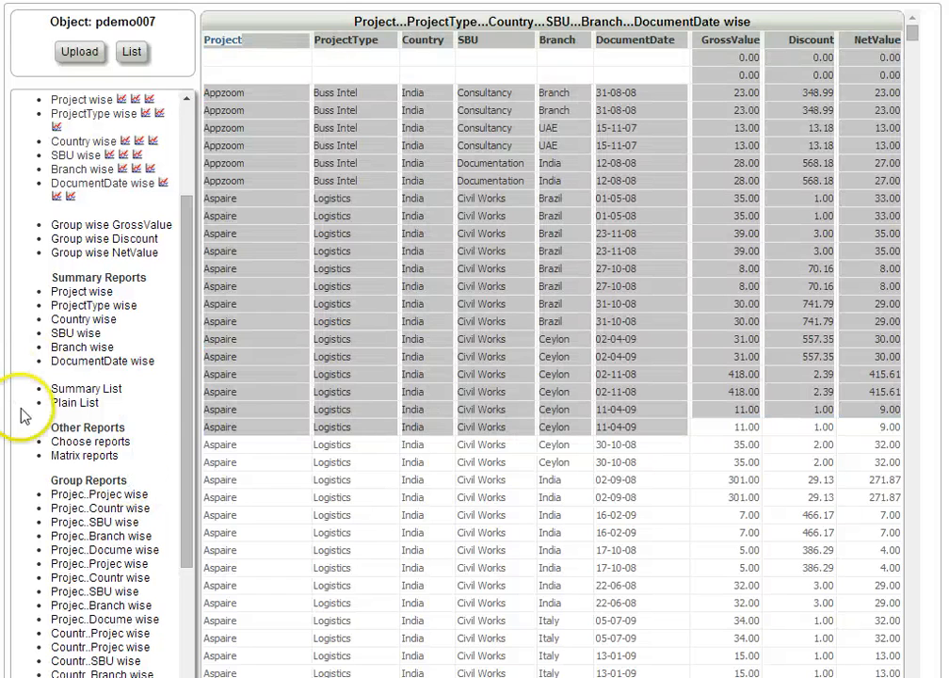
Switch to Excel and create a new blank workbook.
key("super")
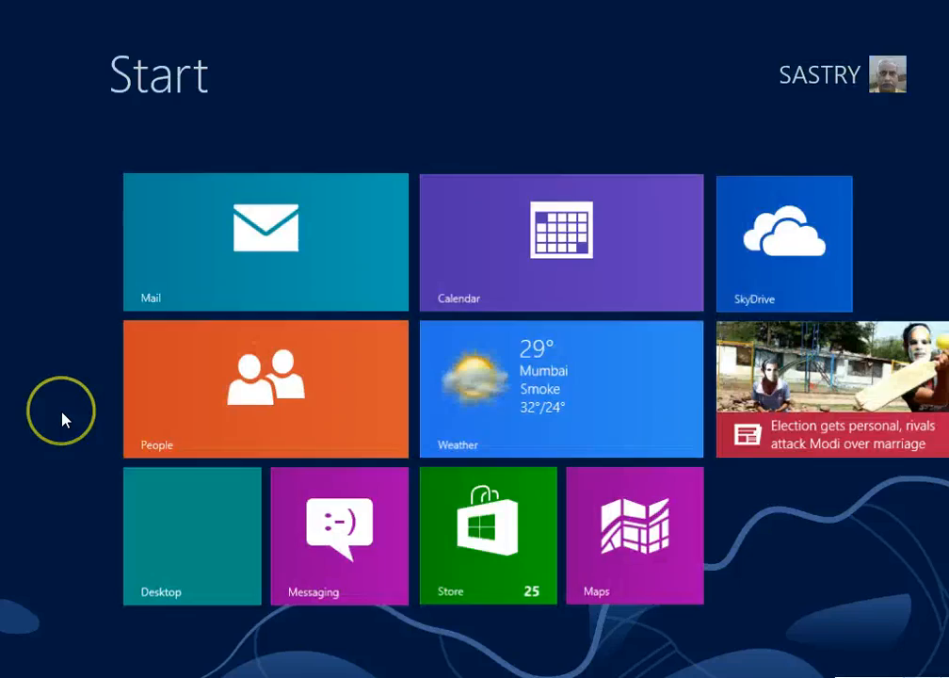
key("super")
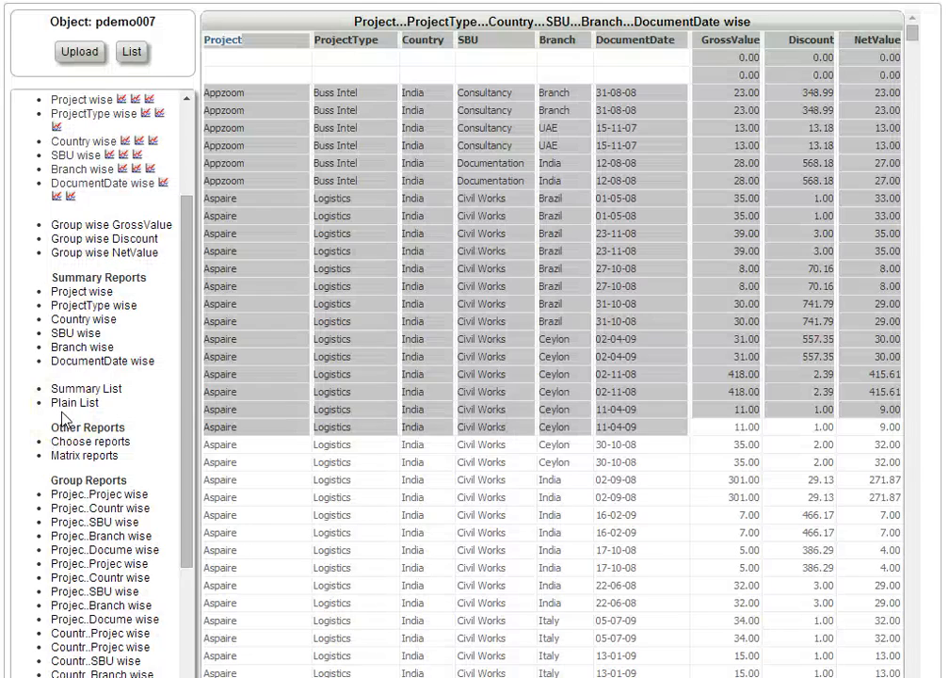
key("alt+Tab")
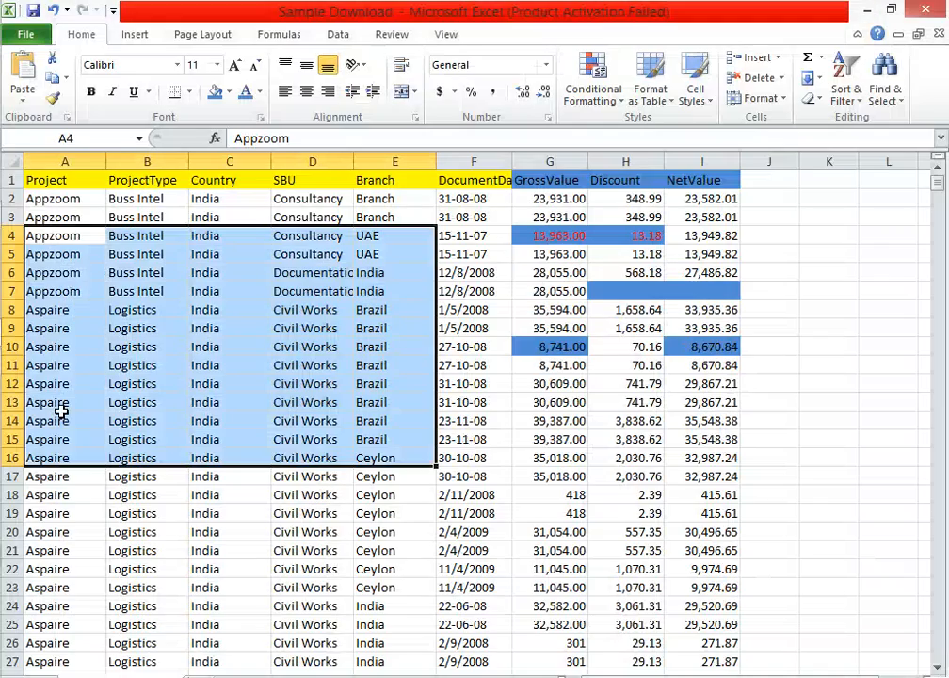
left_click(23, 35)
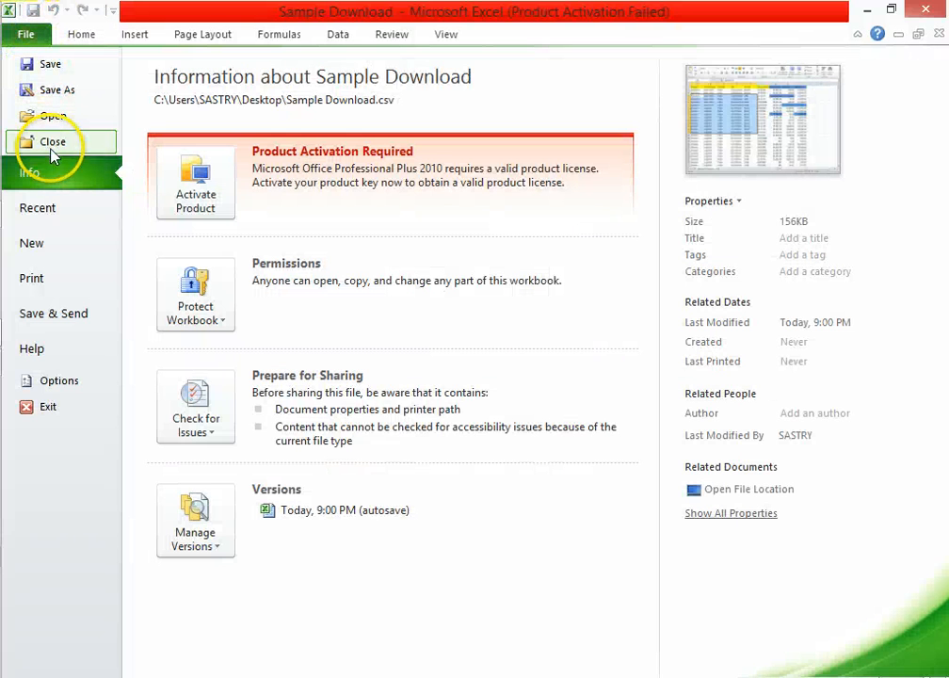
left_click(46, 245)
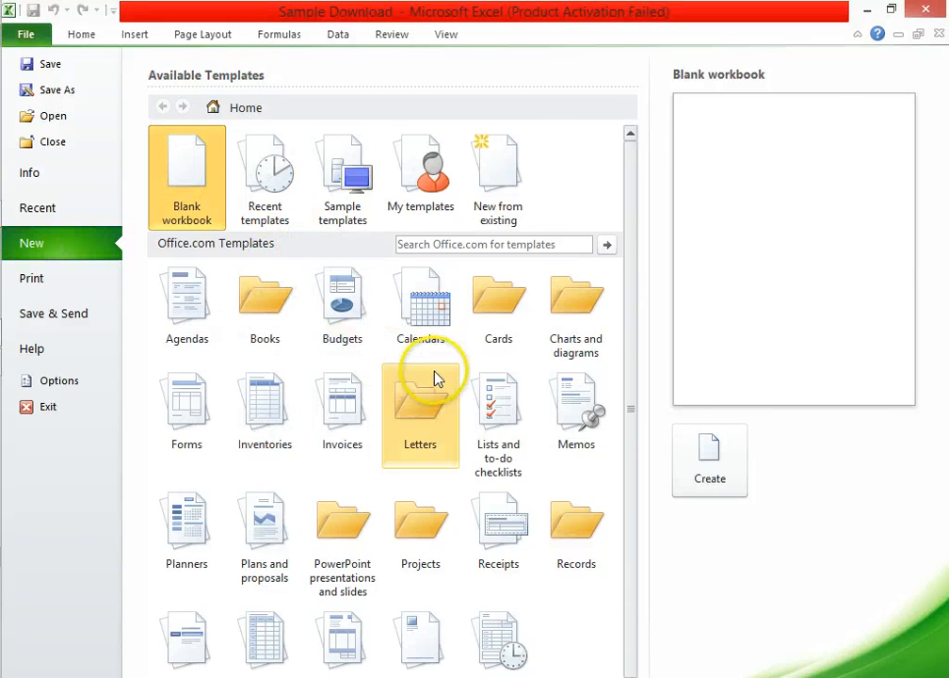
double_click(186, 184)
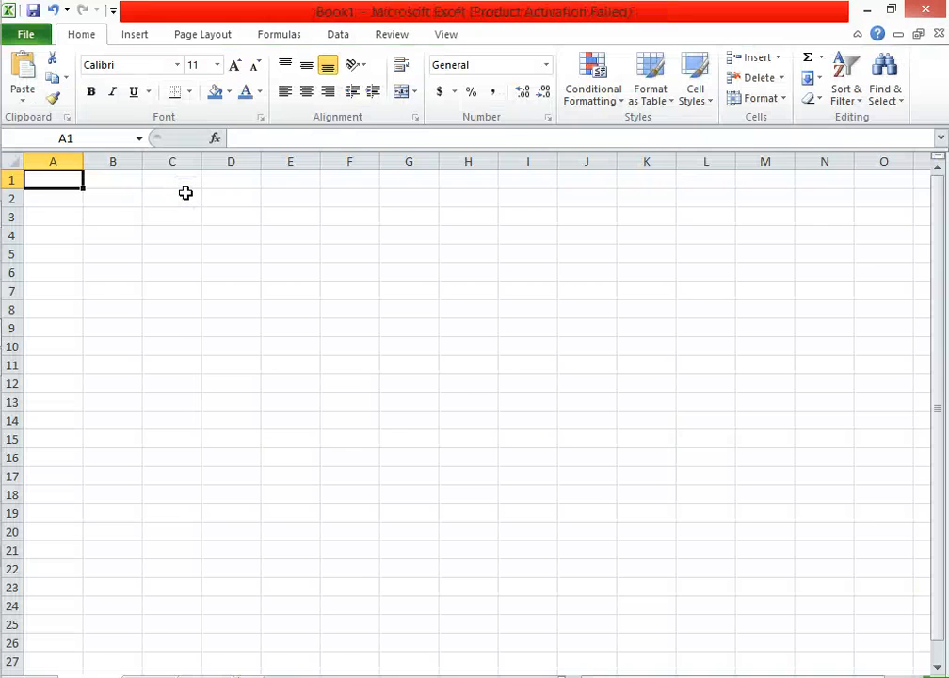
Select cell A1 in the blank workbook and accept the search for web server access solutions at the Microsoft Online Support Center.
left_click(503, 476)
left_click(50, 180)
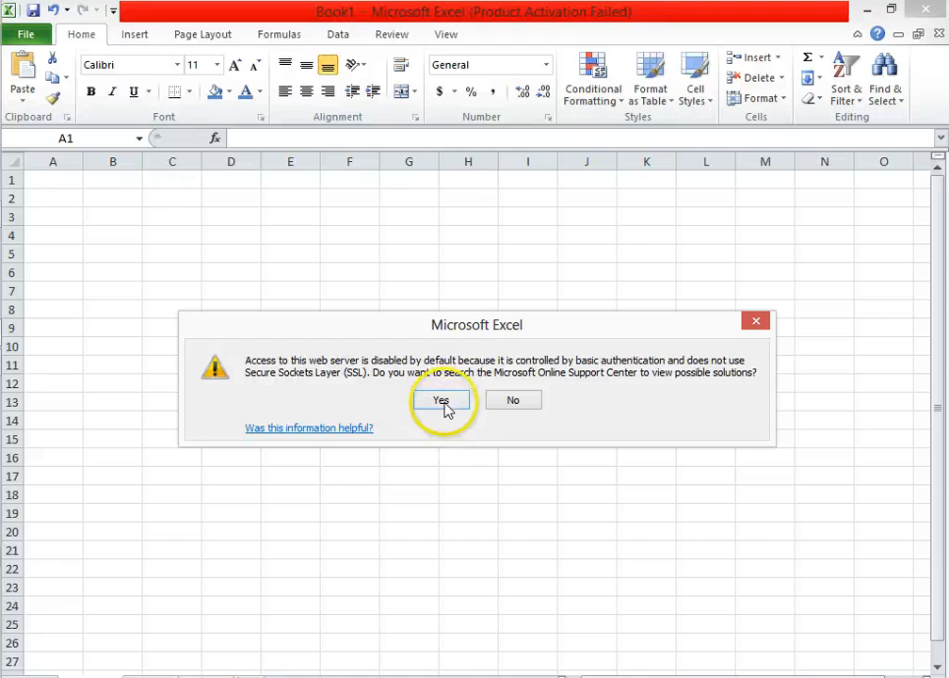
left_click(446, 402)
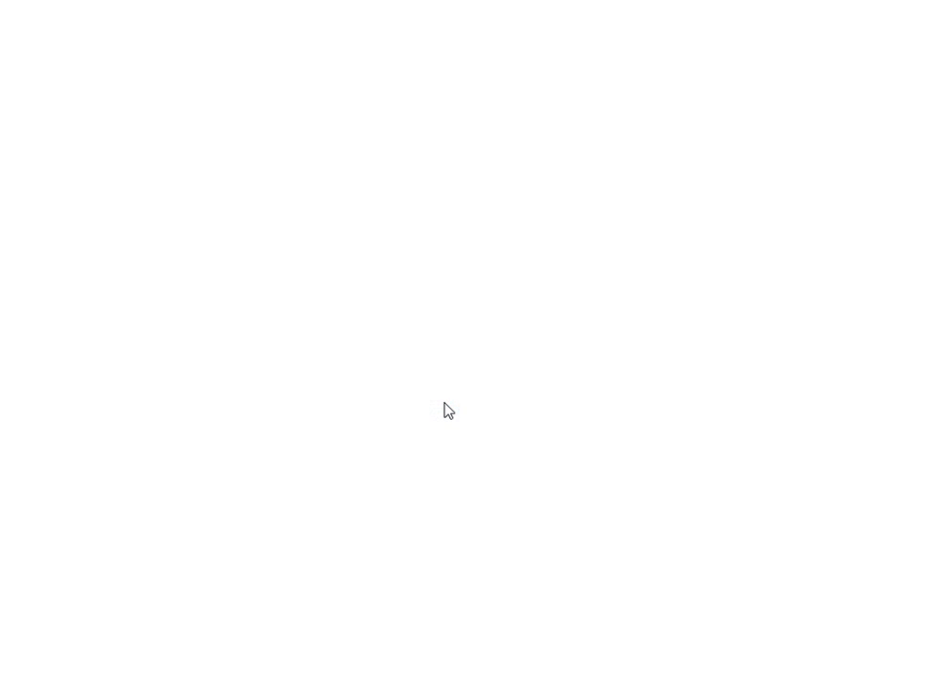
left_click(443, 402)
Switch back to the Sample Download workbook in Excel, restore its window to a smaller size, and insert a new worksheet.
key("alt+Tab")
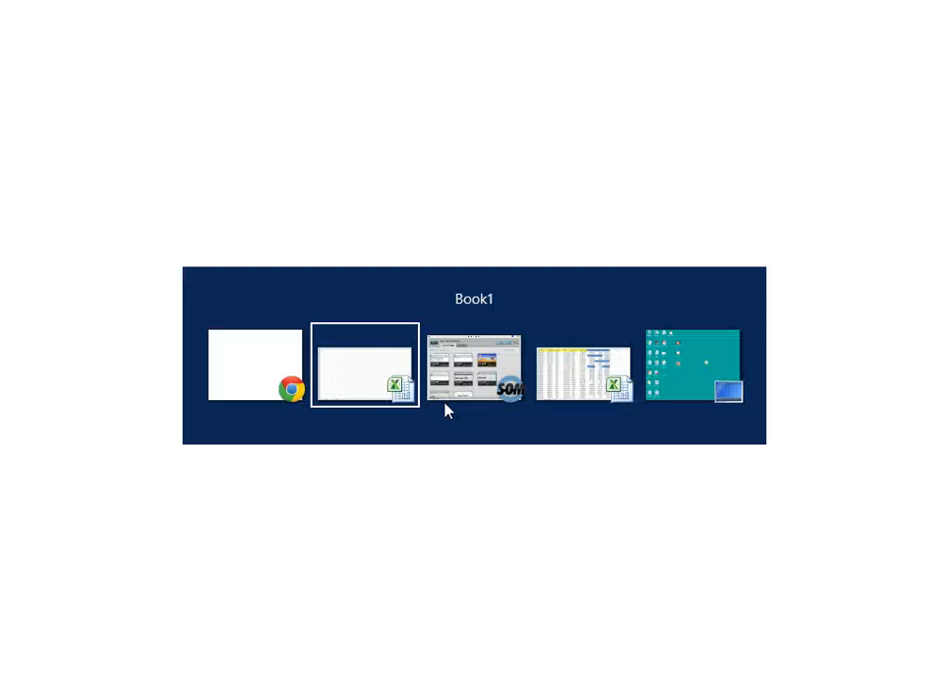
key("alt+Tab")
key("alt+Tab")
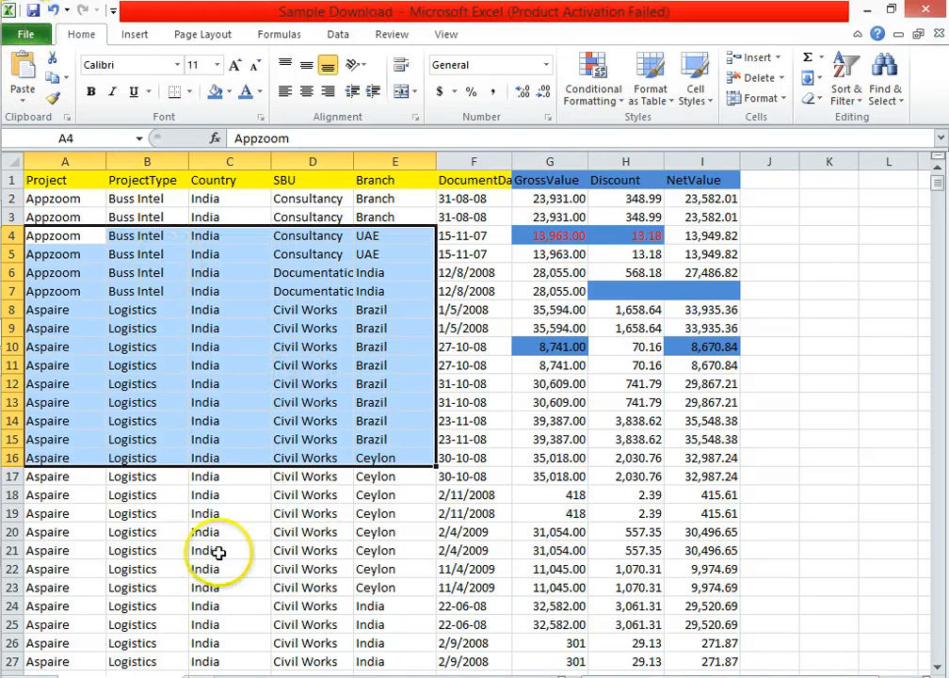
left_click(75, 178)
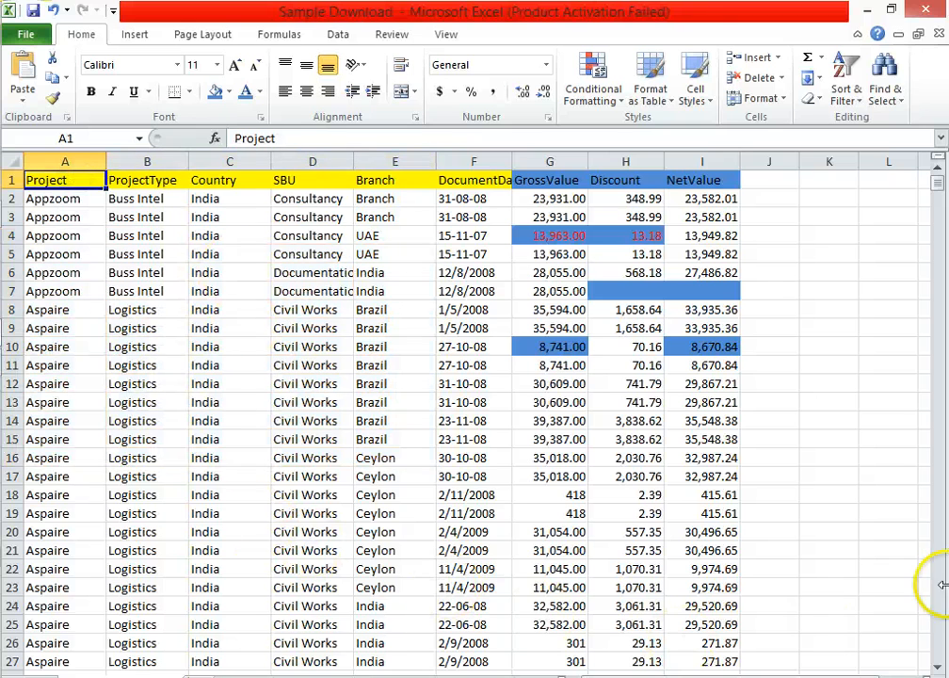
double_click(702, 10)
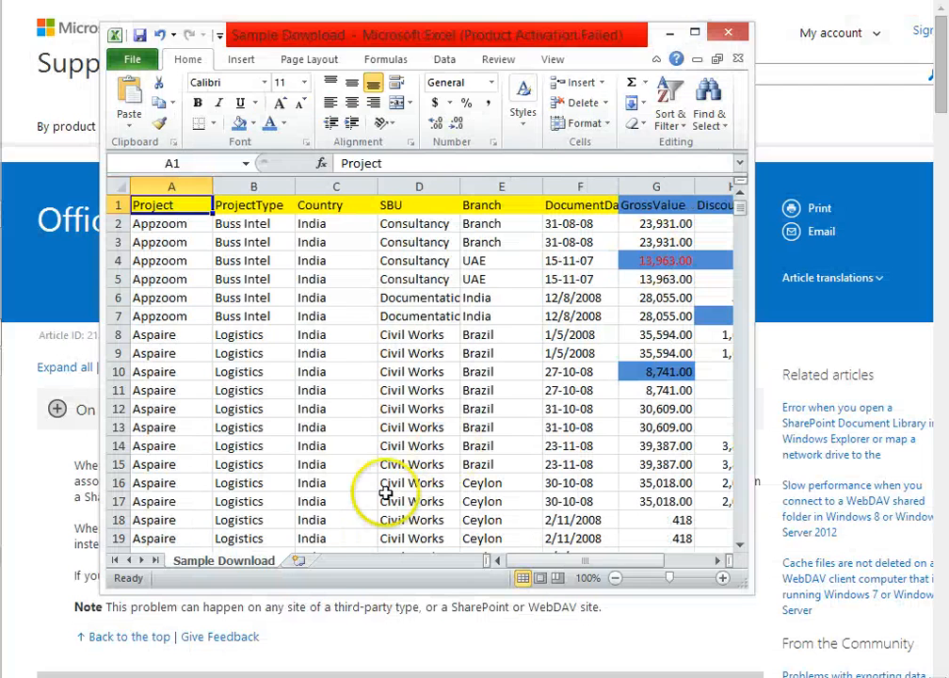
left_click(299, 560)
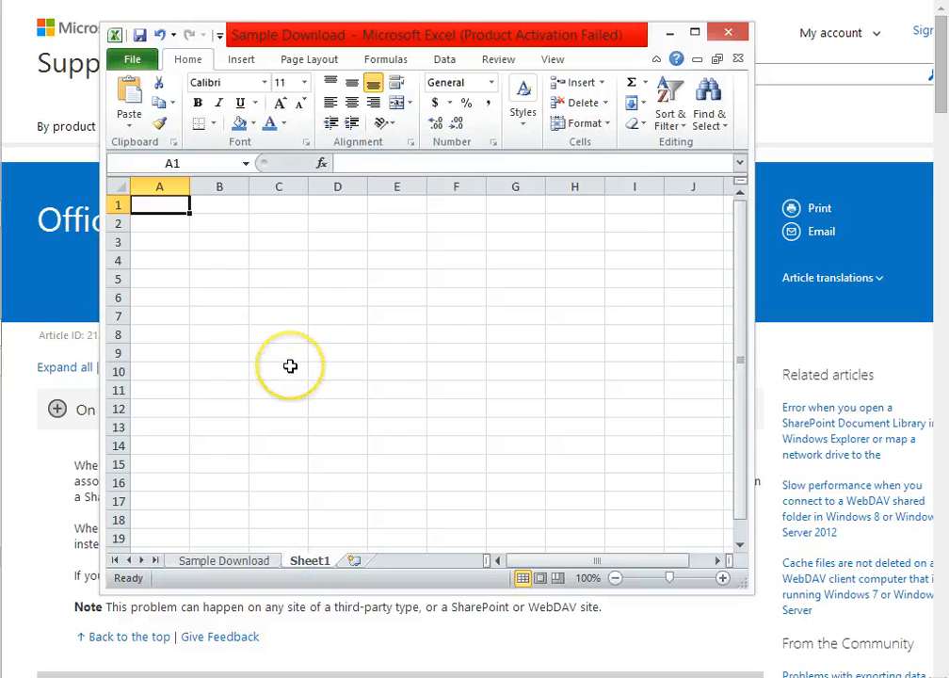
Paste the copied Plain List records into the new worksheet, select cell H10, and minimize the workbook.
key("ctrl+v")
left_click(597, 429)
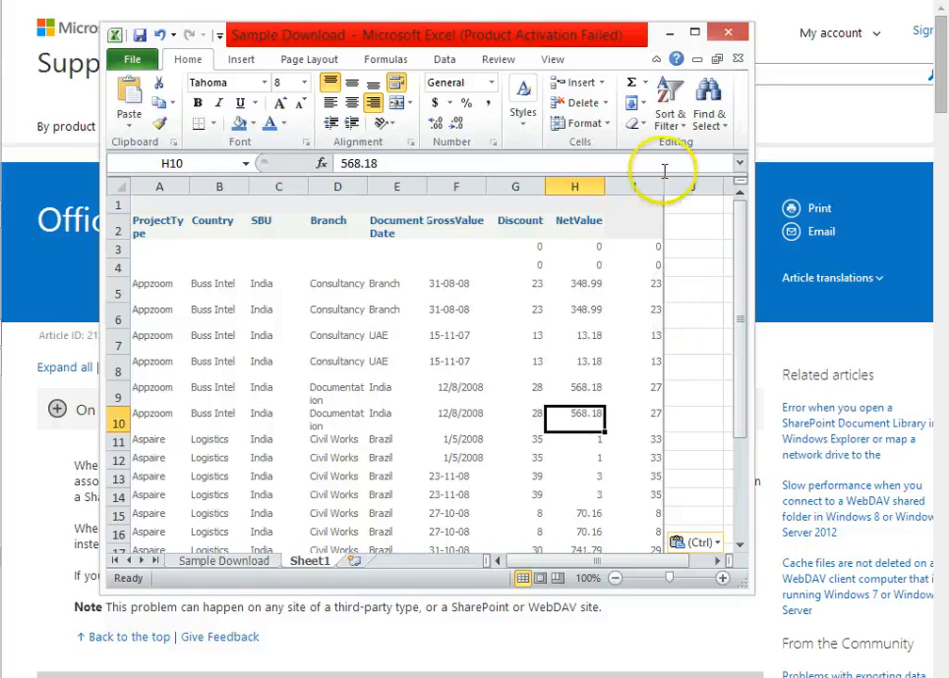
left_click(669, 34)
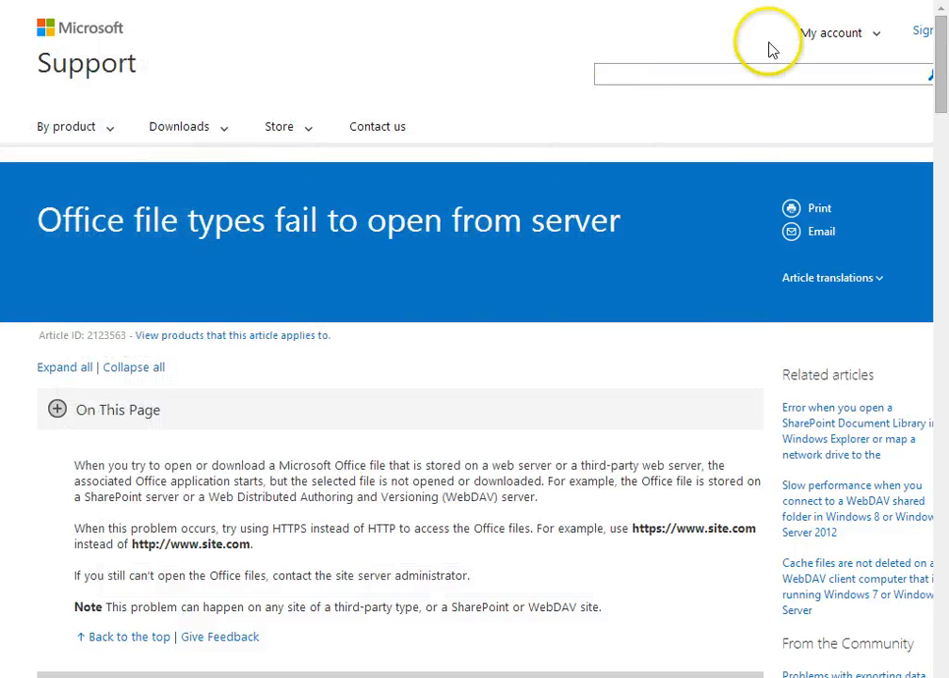
Return to the Sample Download workbook, close it without saving, and close the blank Book1 workbook.
key("alt+Tab")
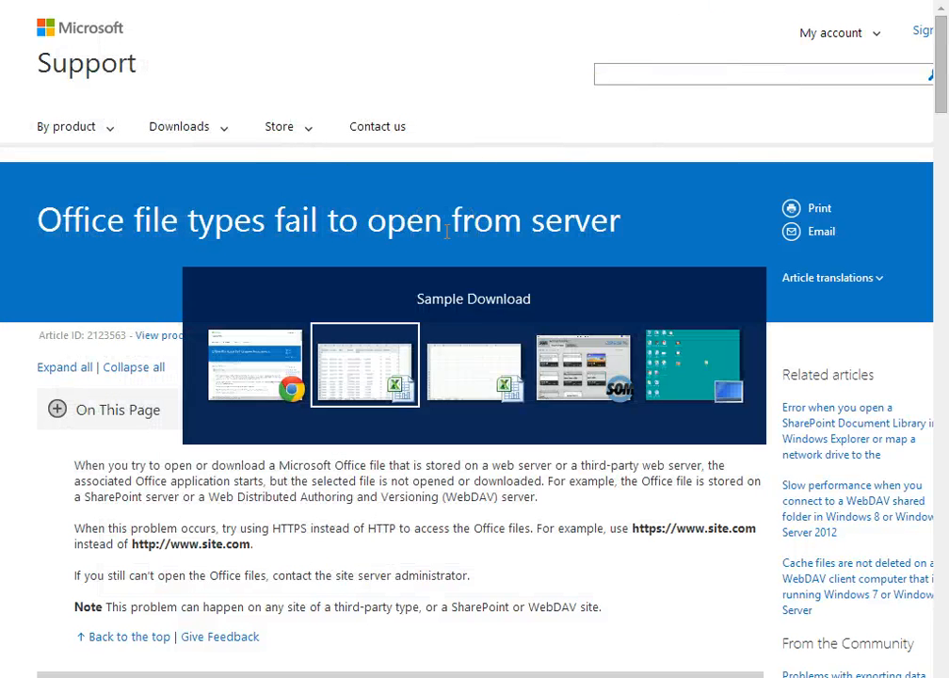
key("alt+Tab")
key("alt+Tab")
key("alt+Tab")
key("alt+Tab")
key("alt+Tab")
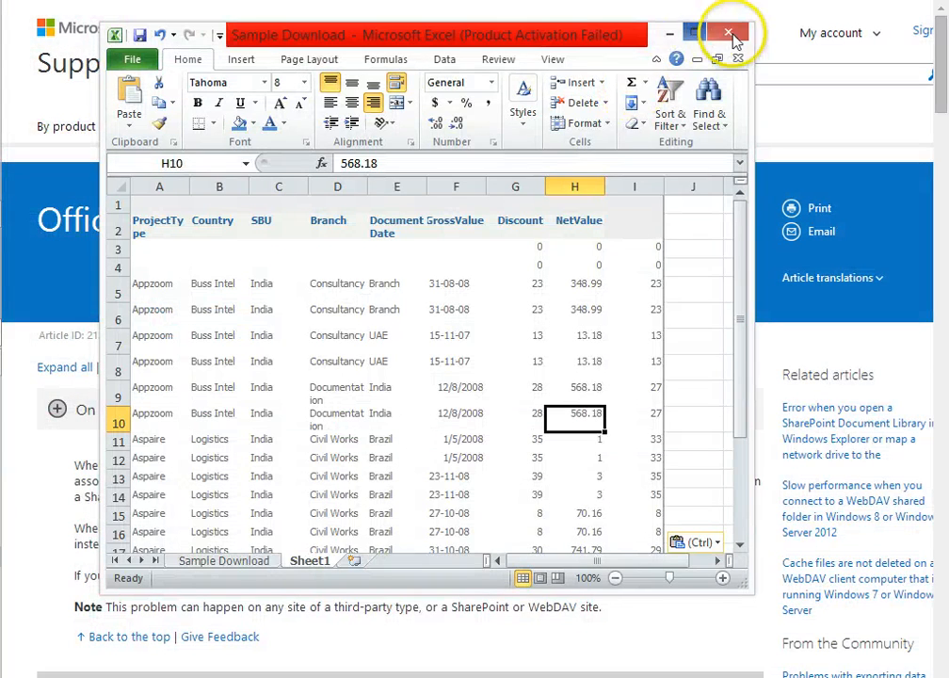
left_click(727, 36)
key("n")
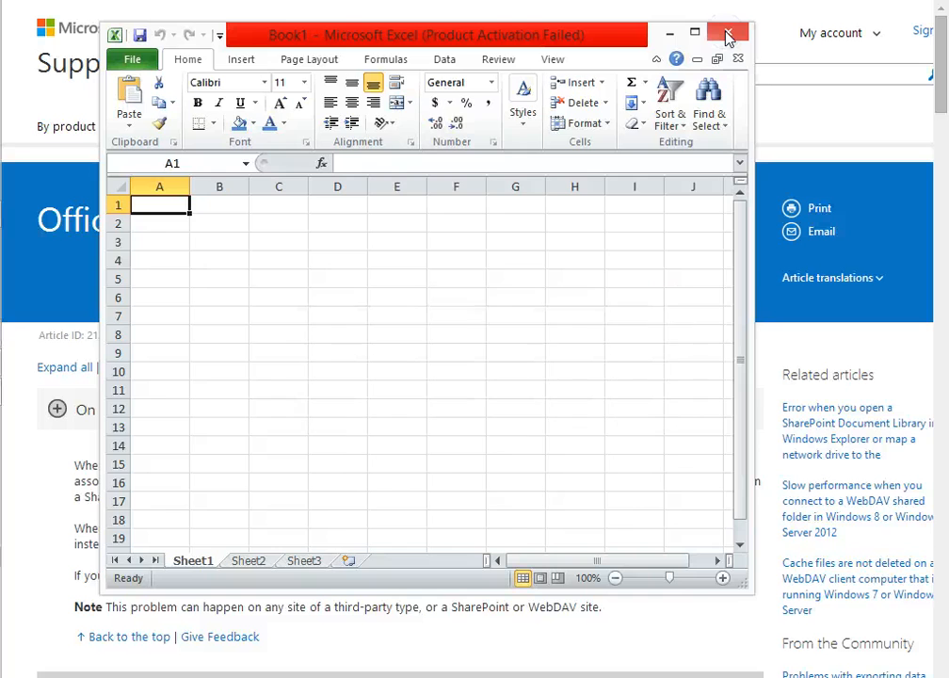
left_click(727, 36)
Switch to the Plum ERP page in Chrome and highlight the Choose reports, Matrix reports and Group Reports entries.
key("alt+Tab")
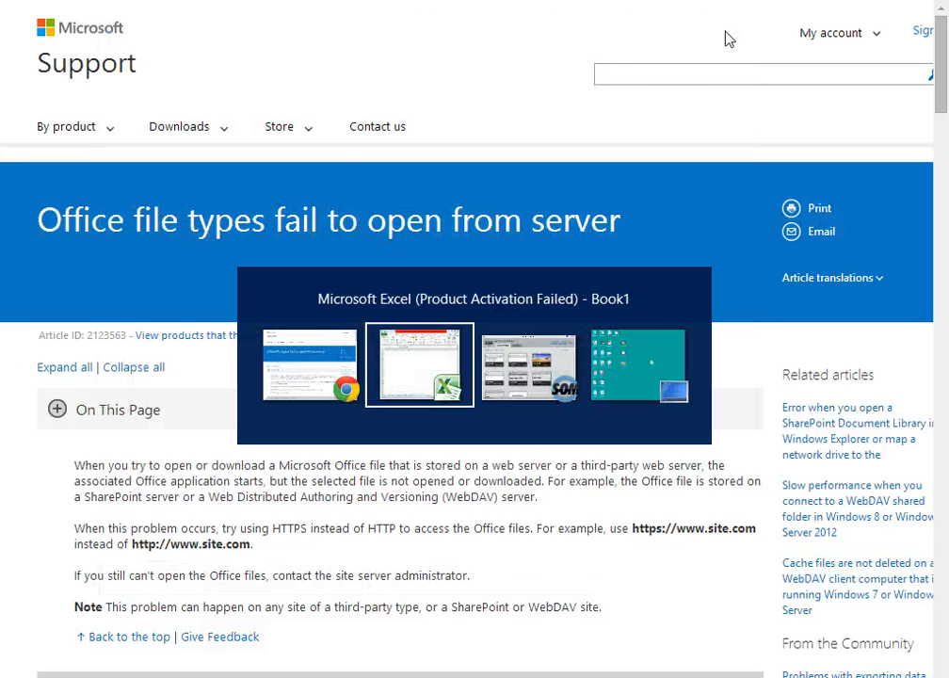
key("alt+Tab")
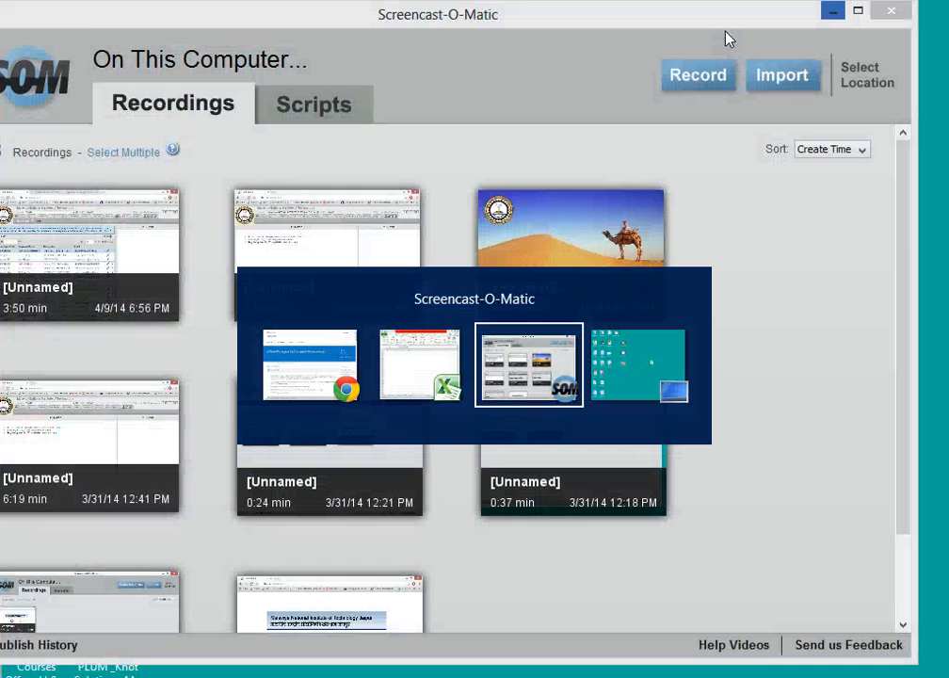
key("alt+Tab")
key("alt+Tab")
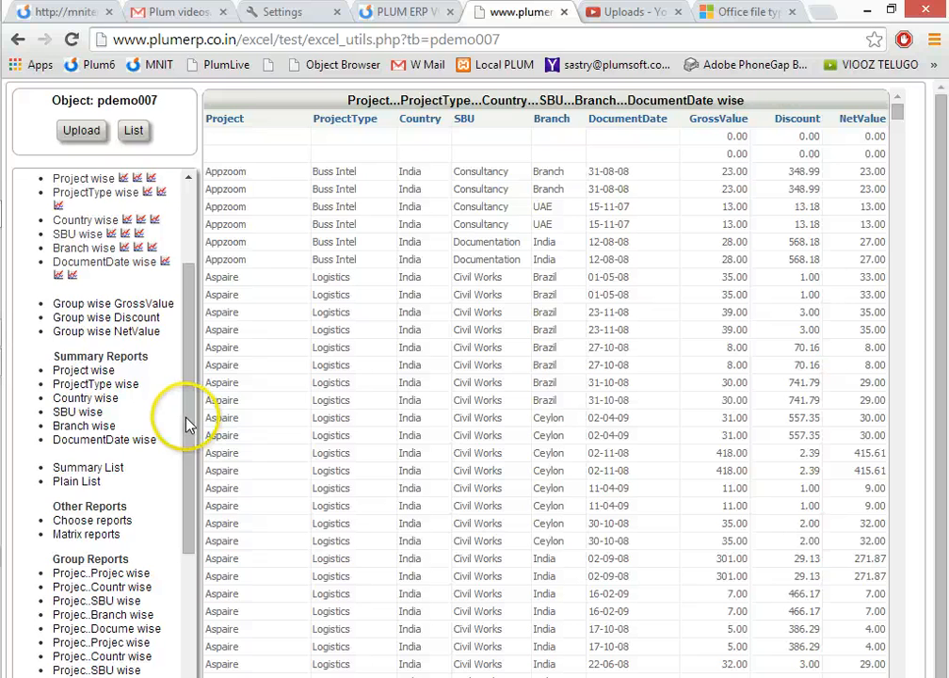
left_click_drag(186, 420, 187, 508)
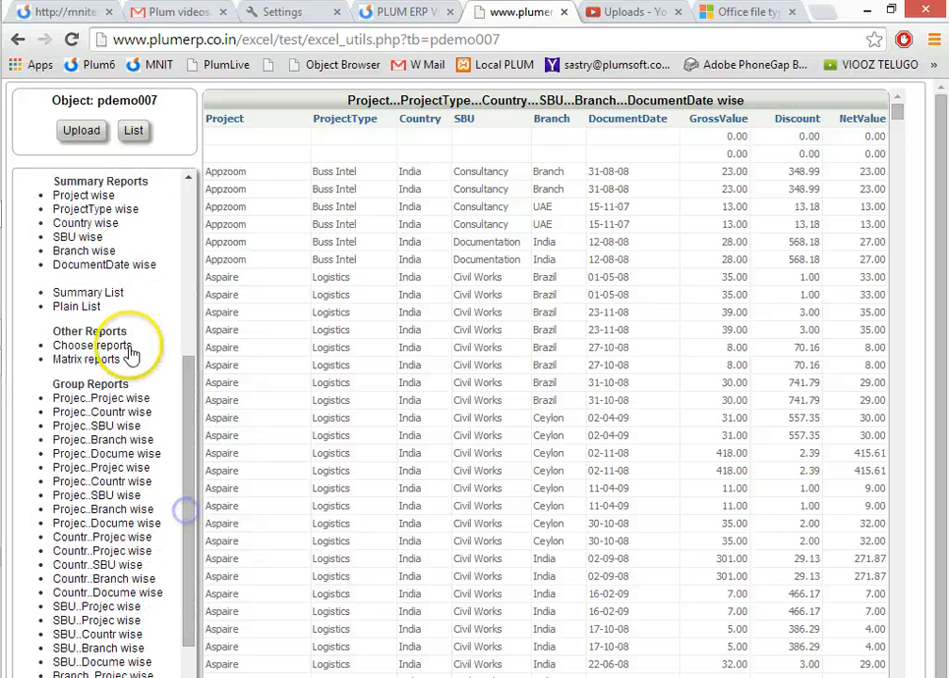
left_click_drag(126, 363, 56, 348)
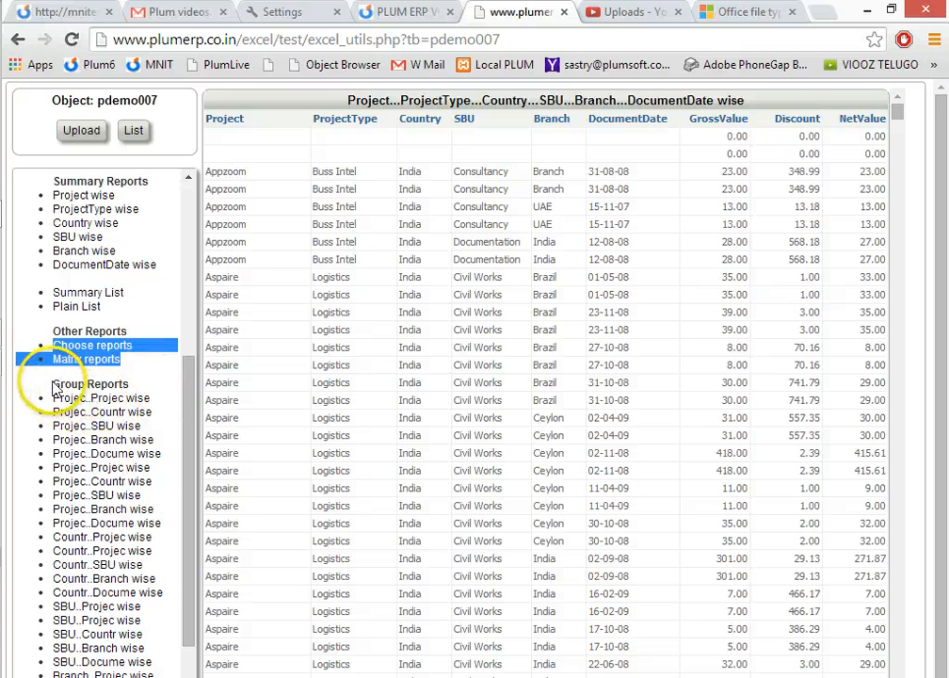
left_click_drag(52, 386, 114, 382)
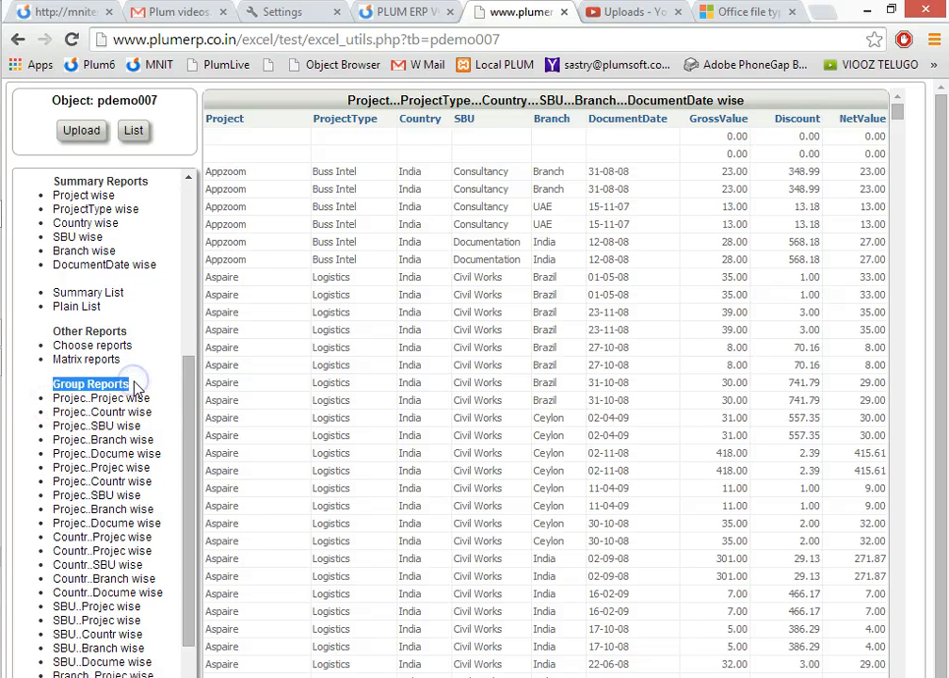
left_click_drag(190, 430, 191, 459)
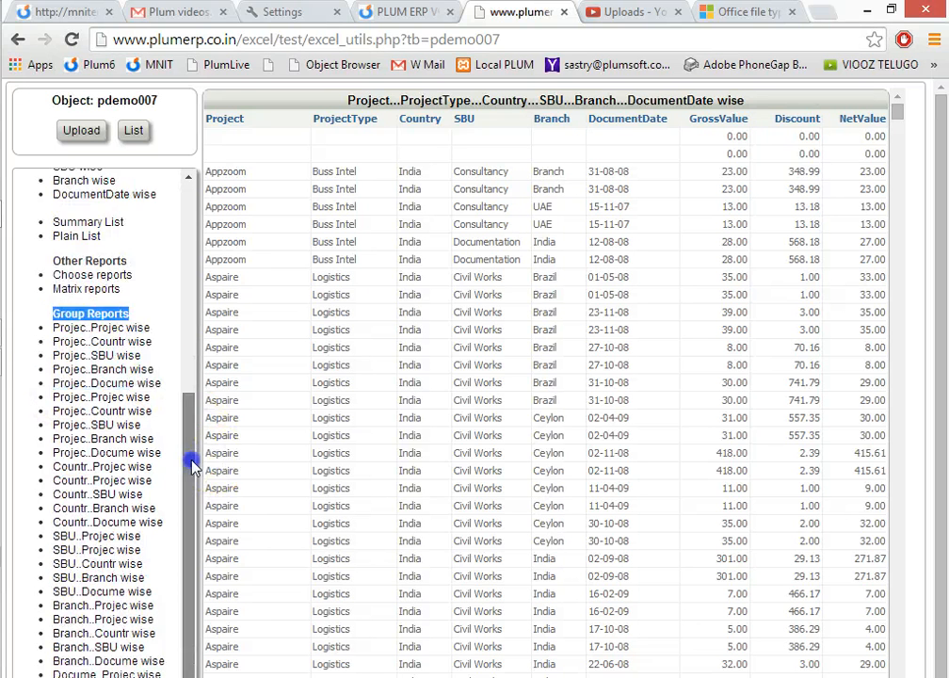
View the group reports that break Project down by ProjectType, Country, SBU, Branch and DocumentDate.
left_click(79, 332)
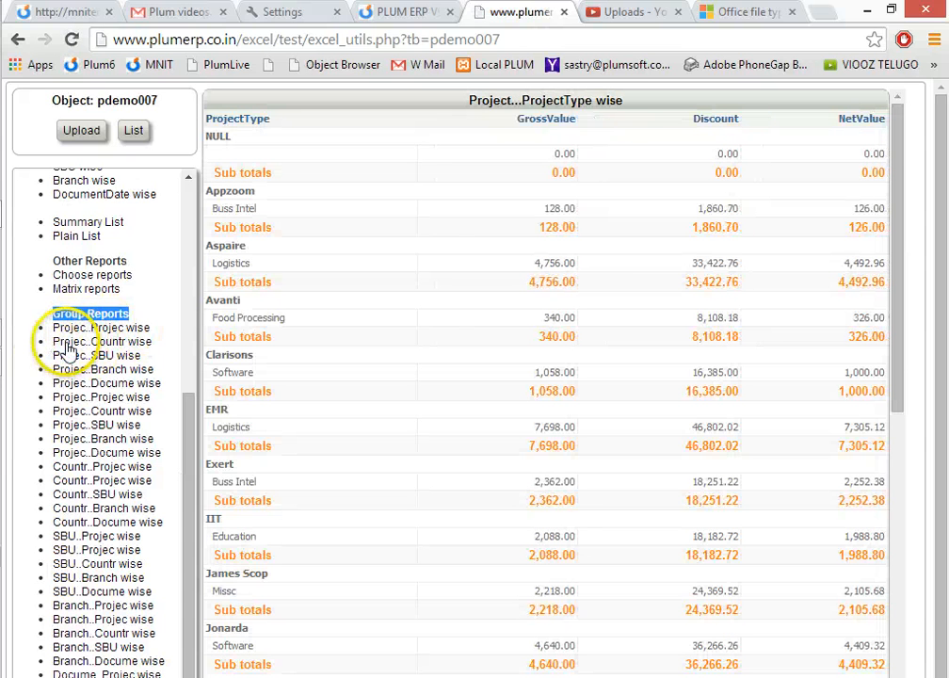
left_click(66, 342)
left_click(68, 356)
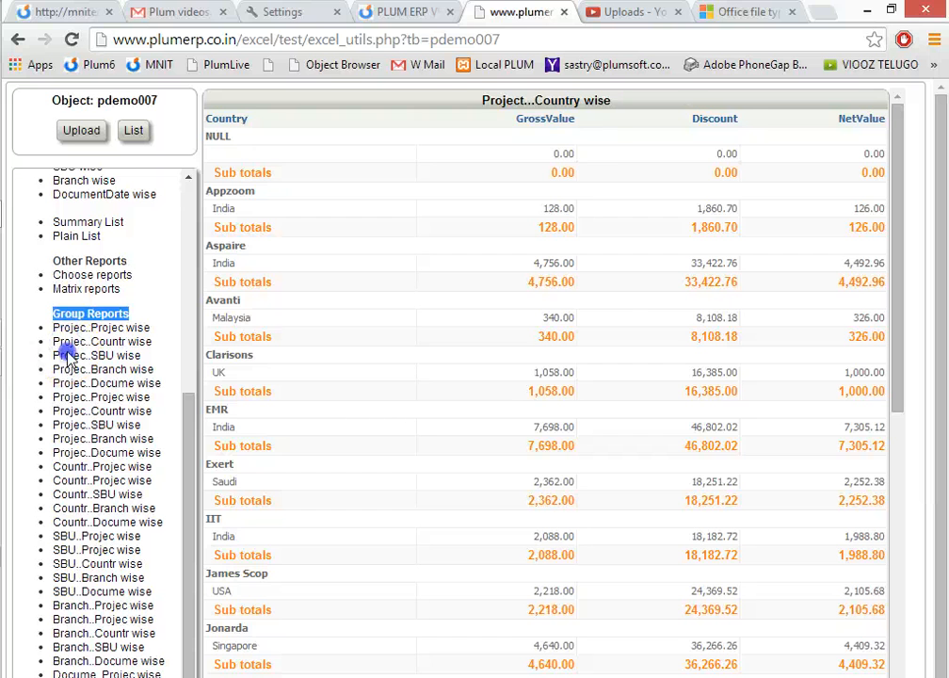
left_click(68, 369)
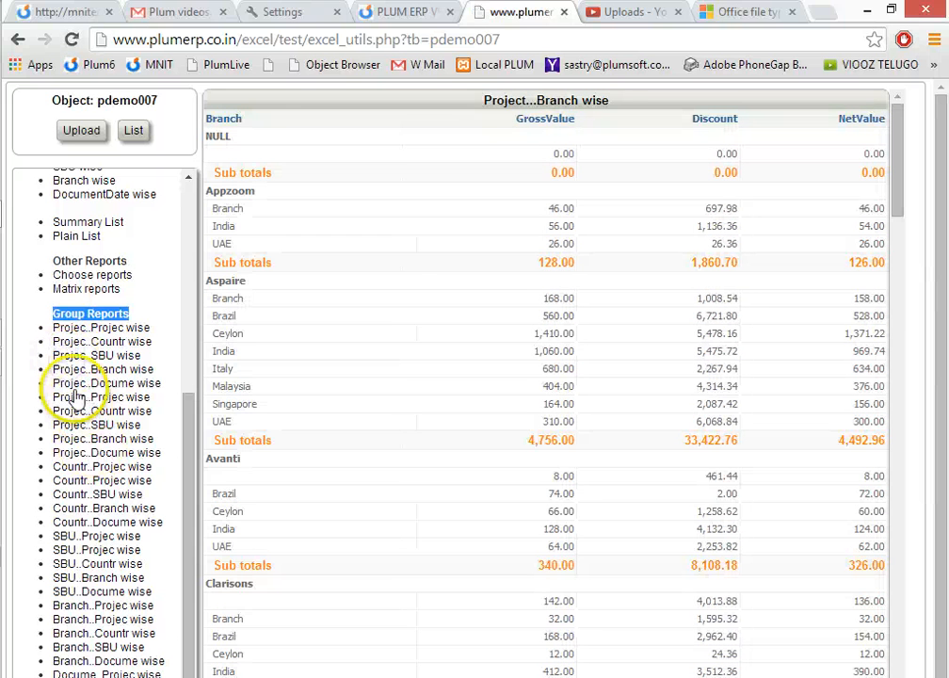
left_click(74, 383)
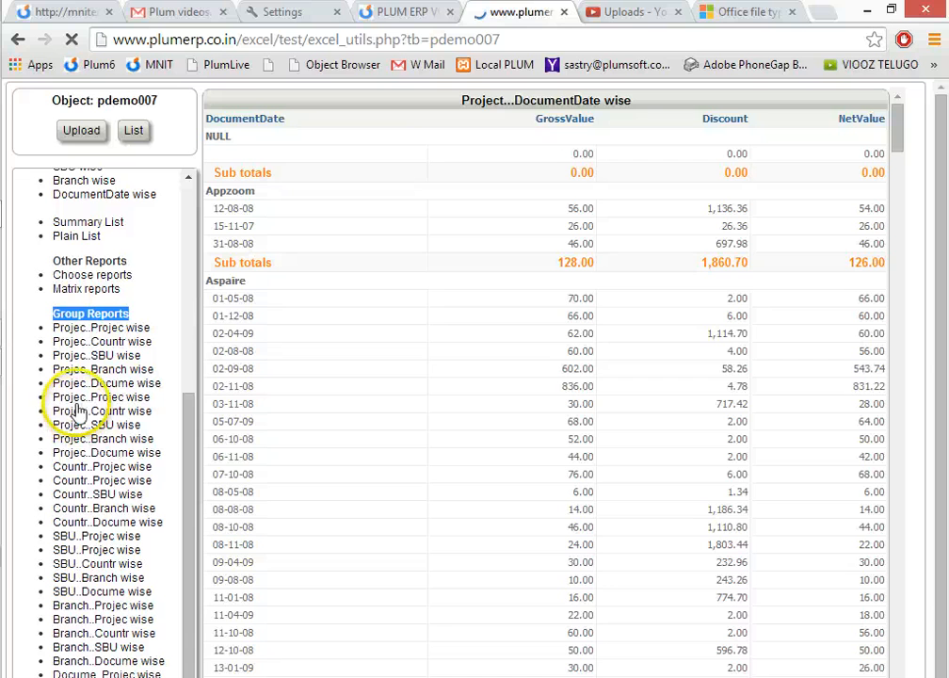
View the ProjectType by Project, ProjectType by SBU, Country by Project, and SBU by Project group reports.
left_click(106, 399)
left_click(107, 425)
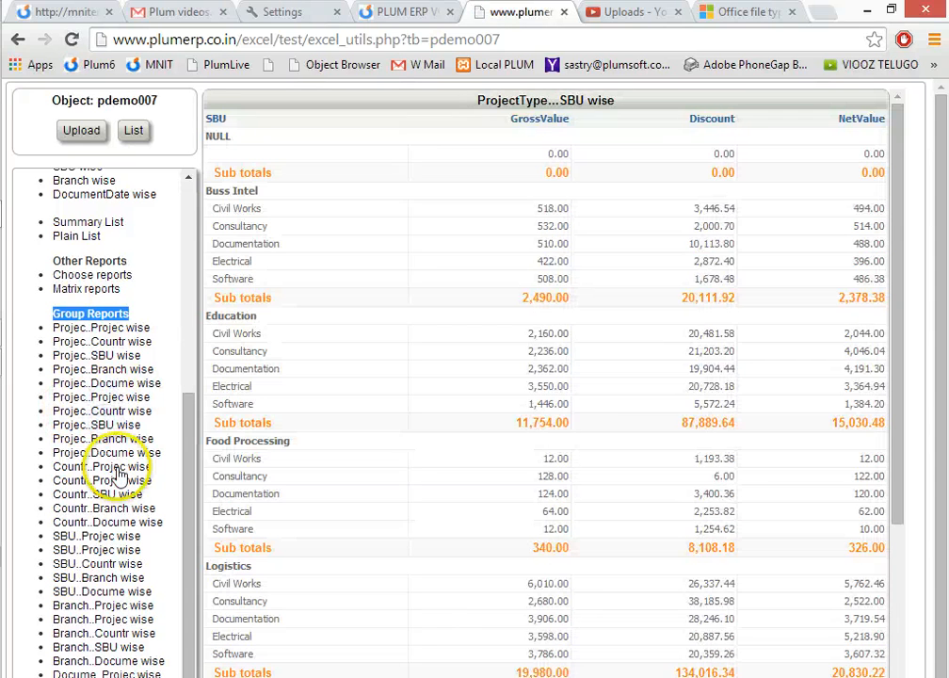
left_click(105, 468)
left_click(110, 537)
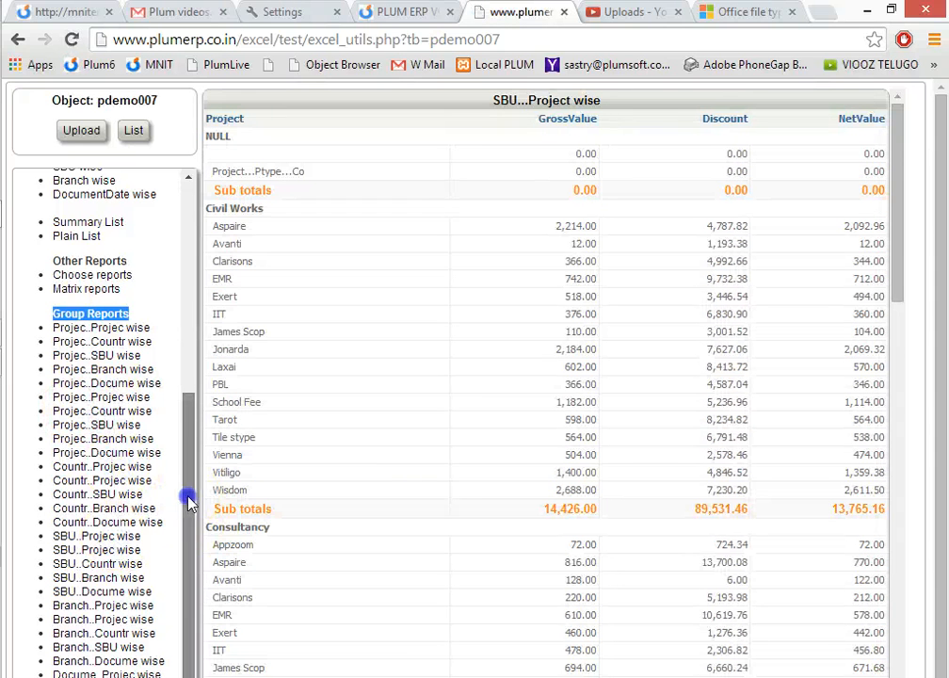
View the Branch by ProjectType, Branch by DocumentDate, Country by Project, and Project by Branch group reports.
scroll(187, 527, "down", 1)
left_click(121, 574)
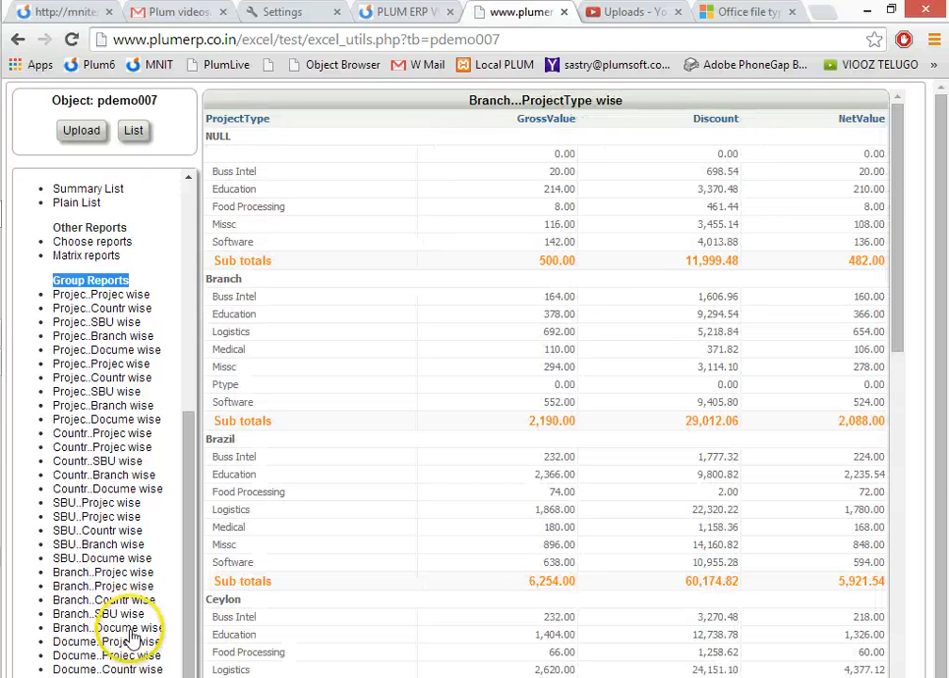
left_click(127, 627)
left_click(103, 434)
left_click(110, 333)
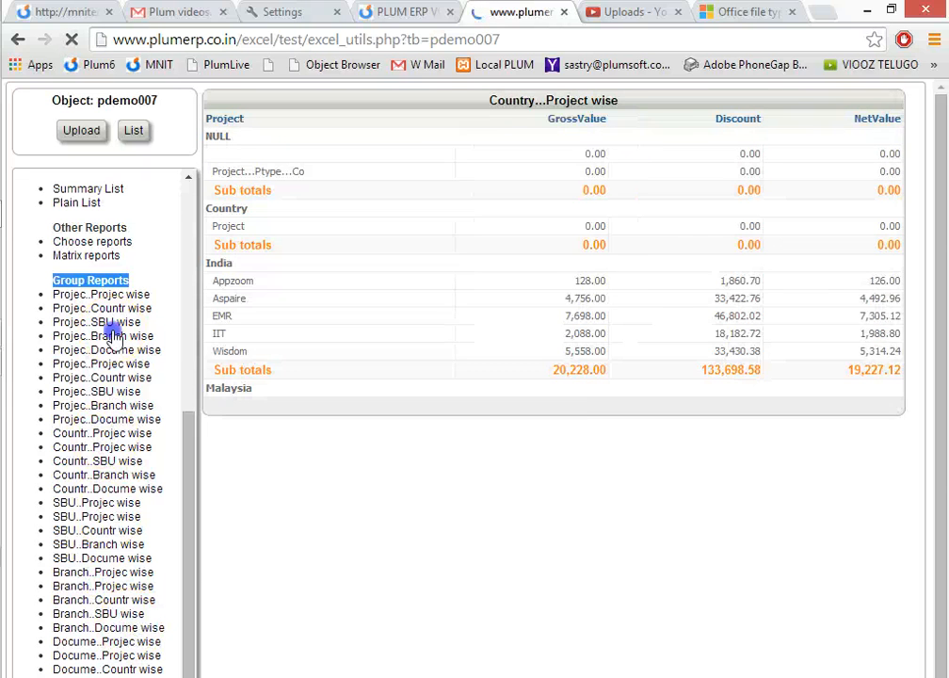
Open Choose reports and build a summary grouped by Project with GrossValue as Sum and Discount as Avg.
left_click_drag(186, 388, 196, 556)
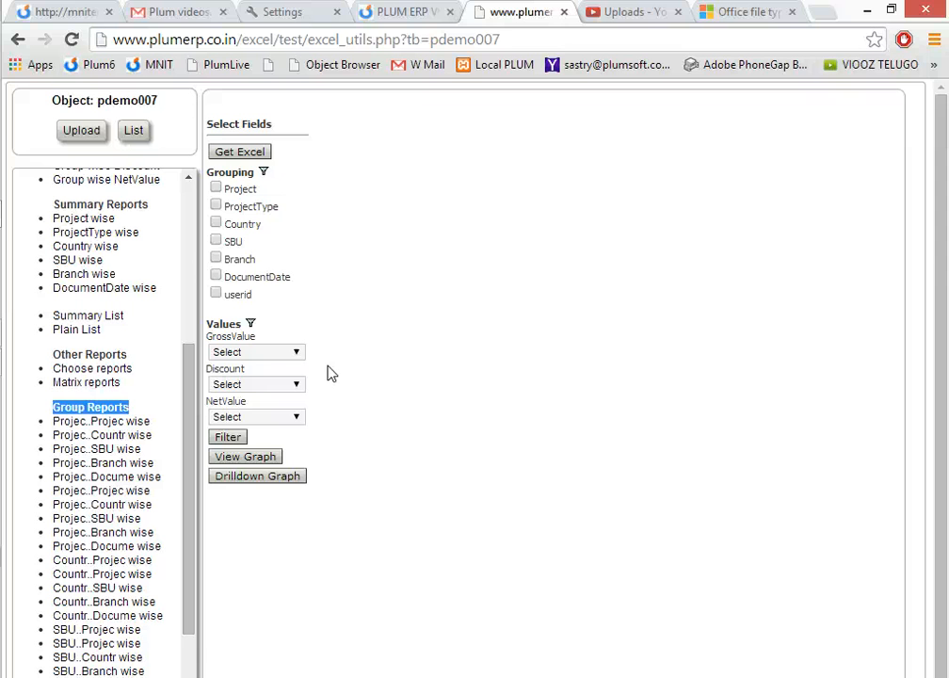
left_click(215, 188)
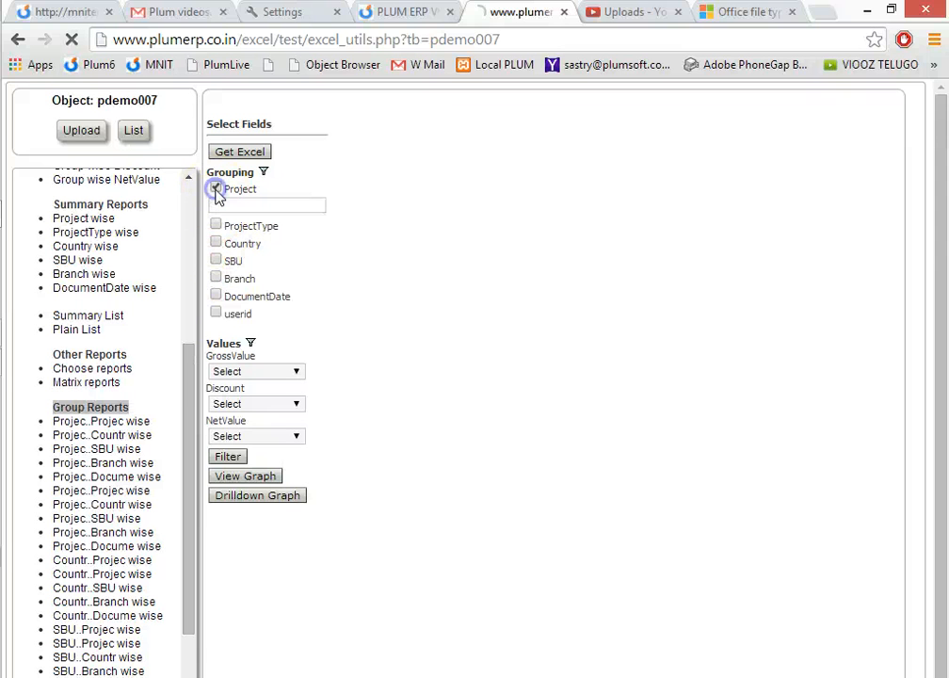
left_click(265, 371)
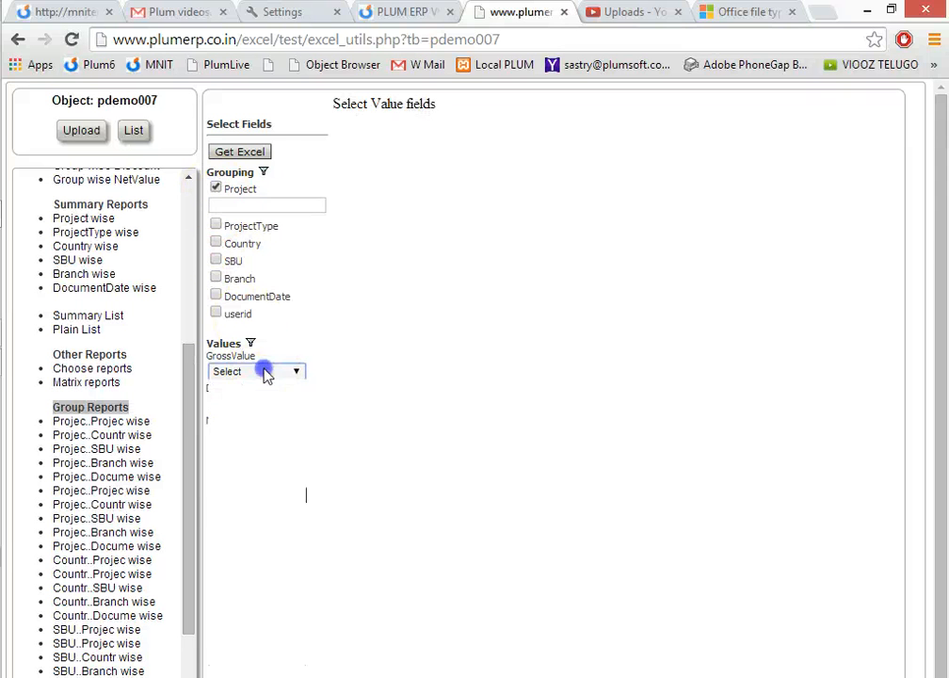
left_click(260, 421)
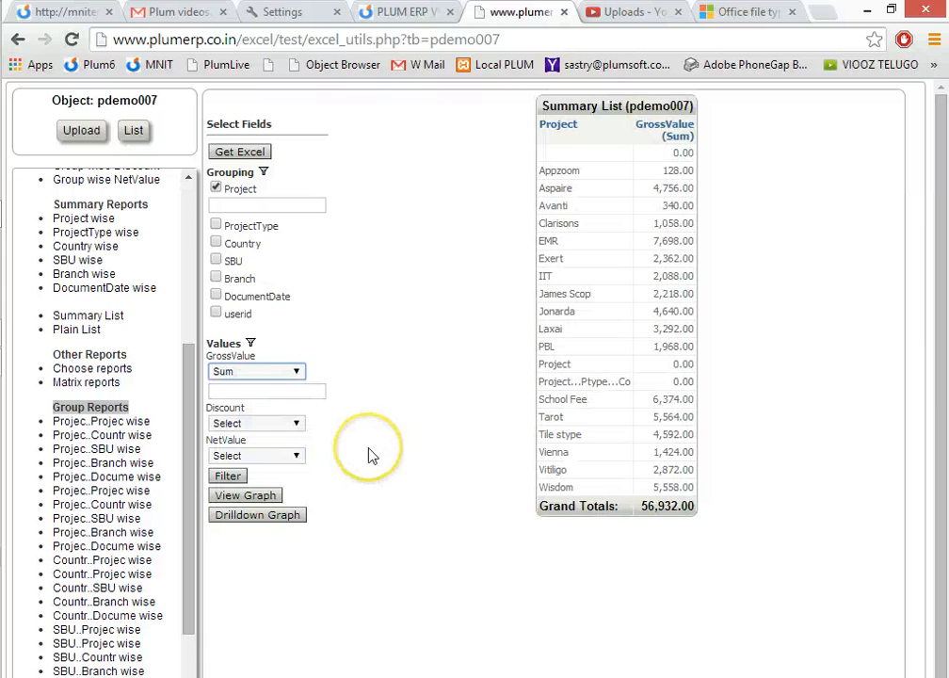
left_click(261, 424)
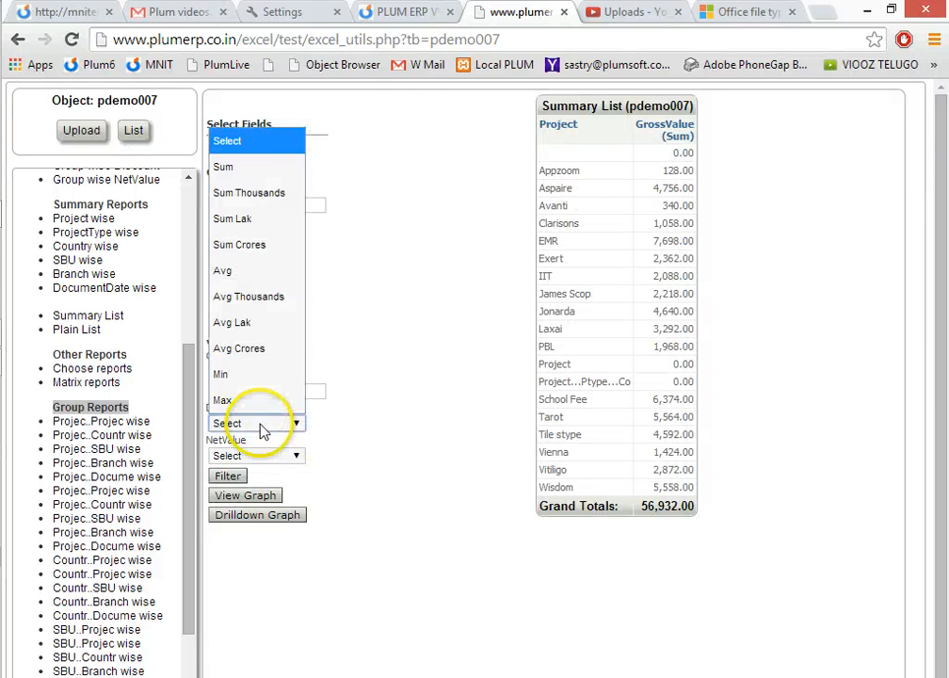
left_click(235, 254)
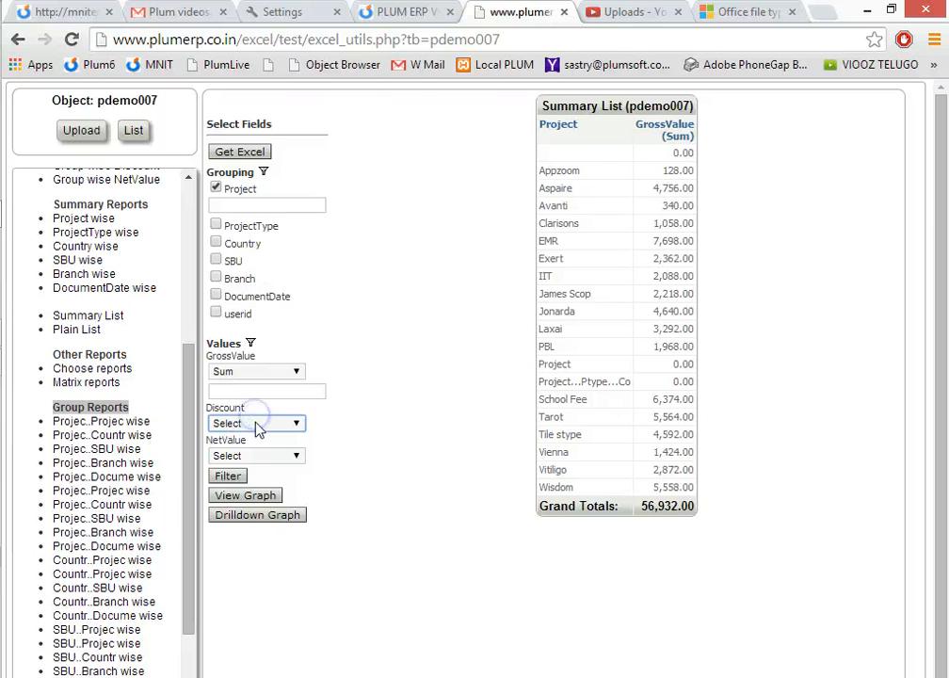
left_click(259, 424)
left_click(245, 269)
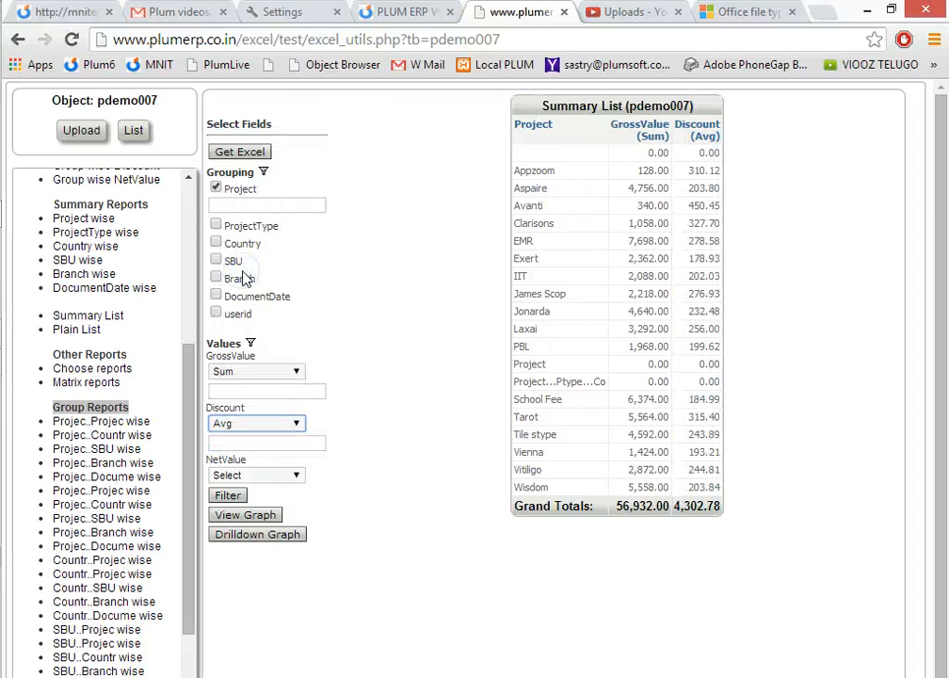
Set GrossValue to Sum Thousands, highlight its column heading unit, and add NetValue as Max to the summary.
left_click(273, 373)
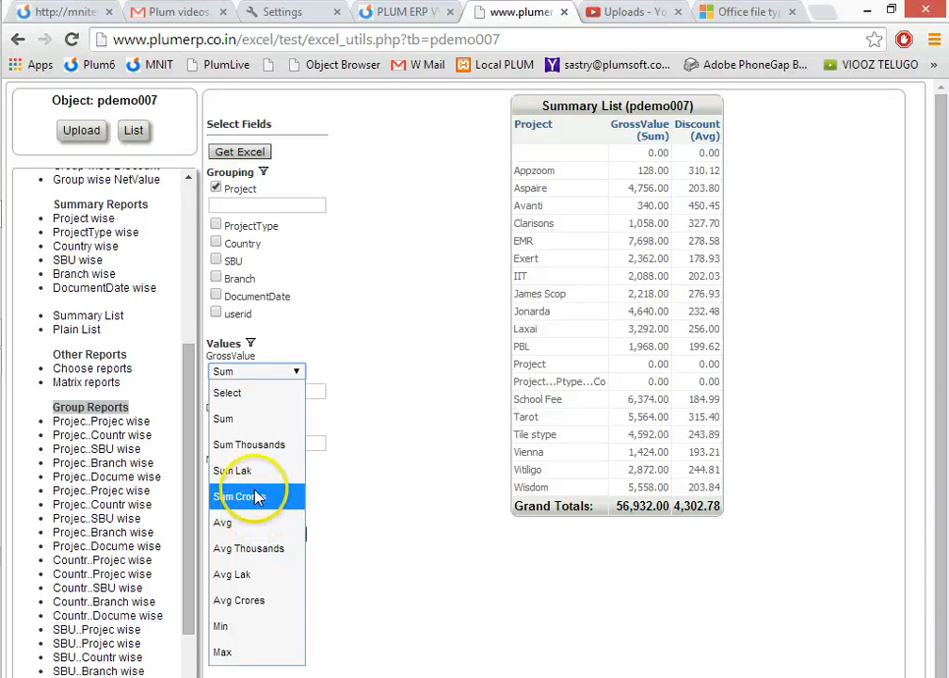
left_click(260, 448)
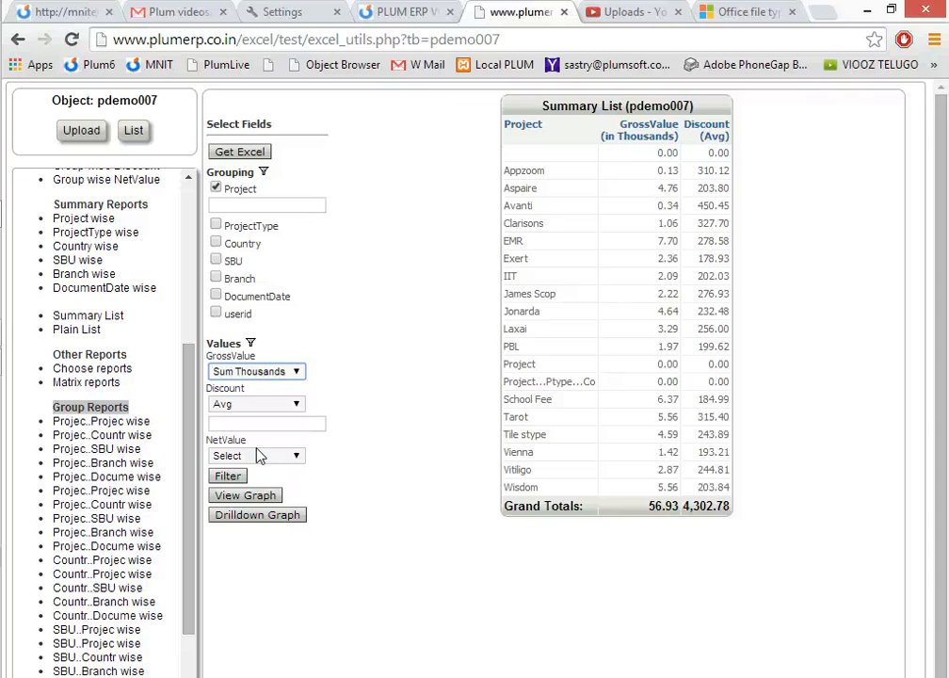
left_click_drag(603, 137, 670, 136)
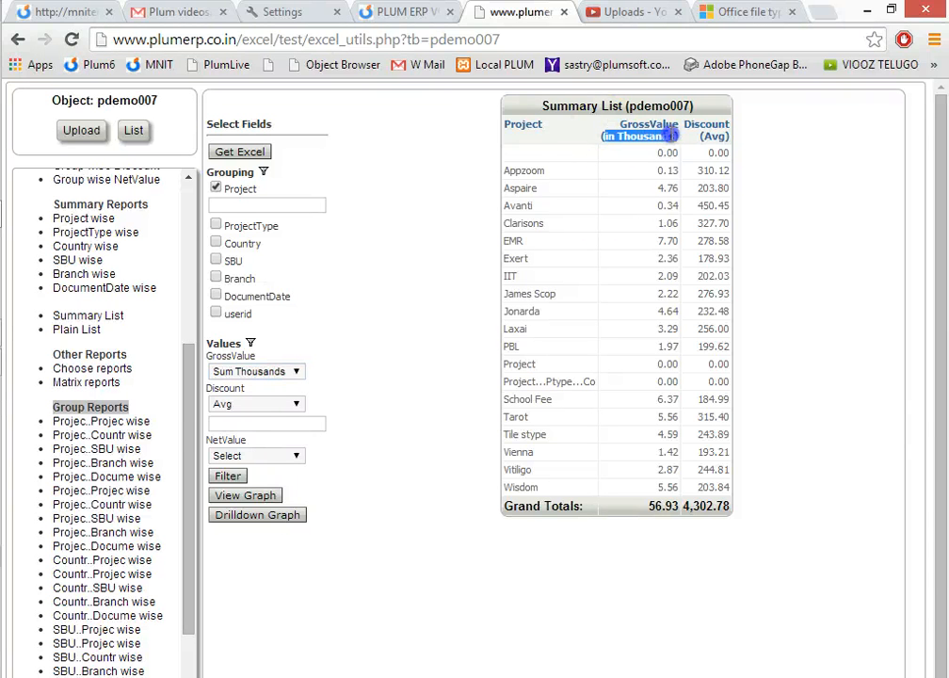
left_click(271, 456)
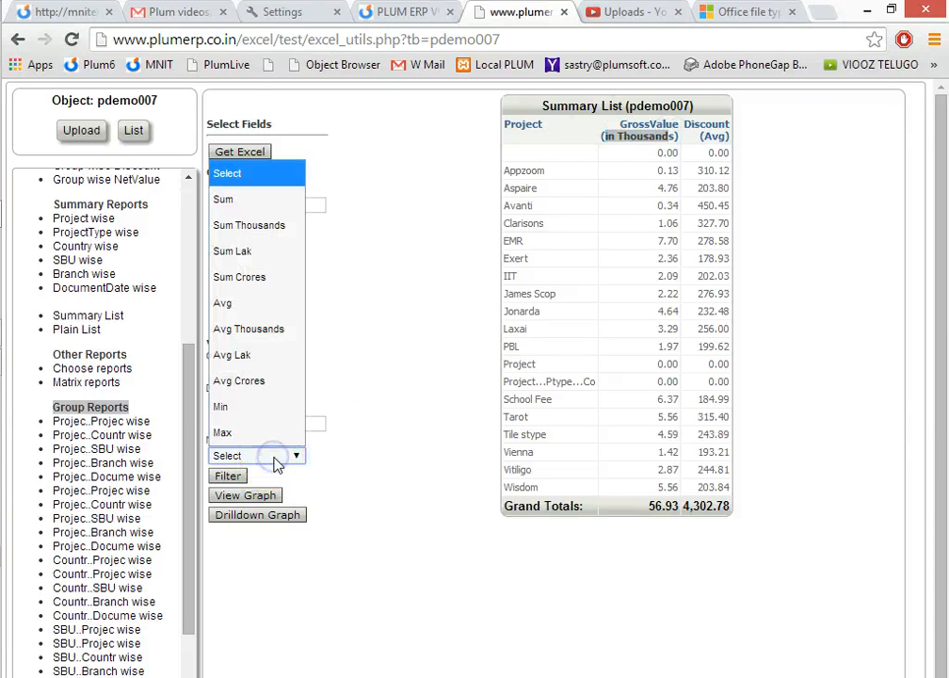
left_click(243, 435)
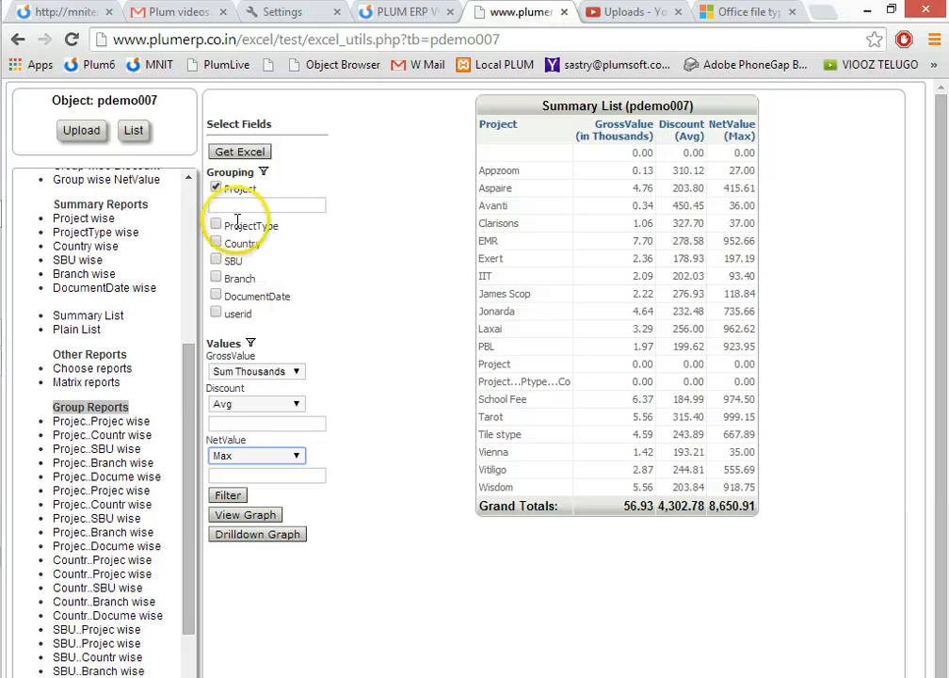
Set the GrossValue aggregation to Sum and remove Discount from the summary's value fields.
left_click(264, 372)
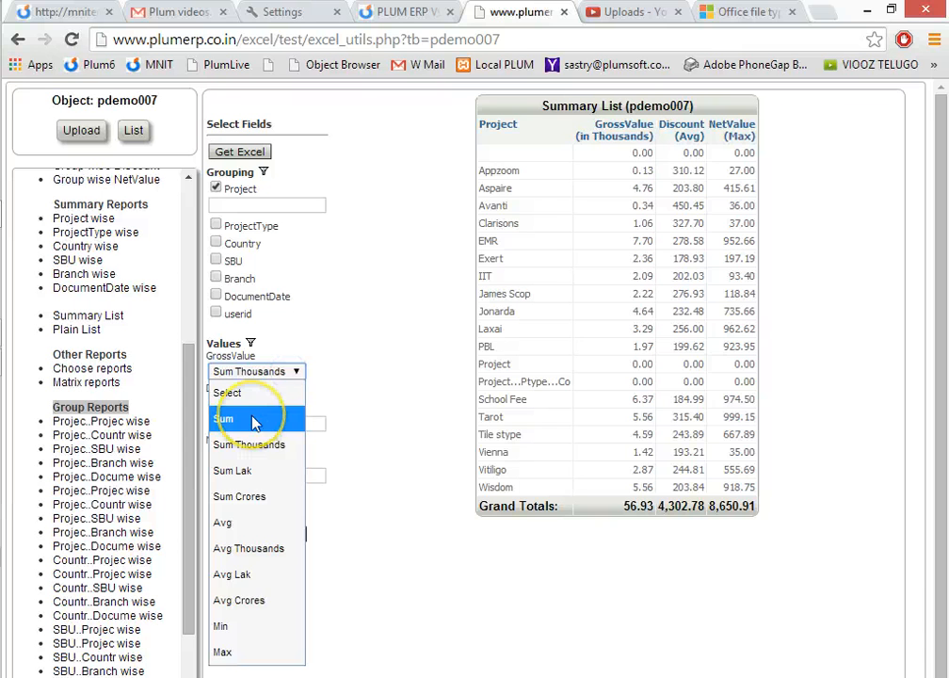
left_click(253, 420)
left_click(296, 404)
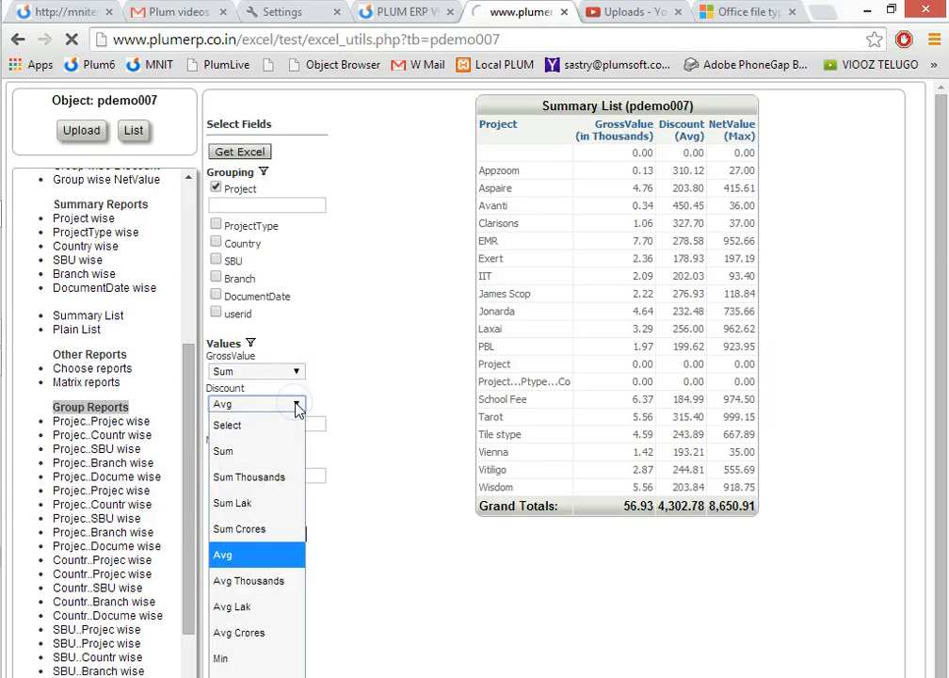
left_click(244, 424)
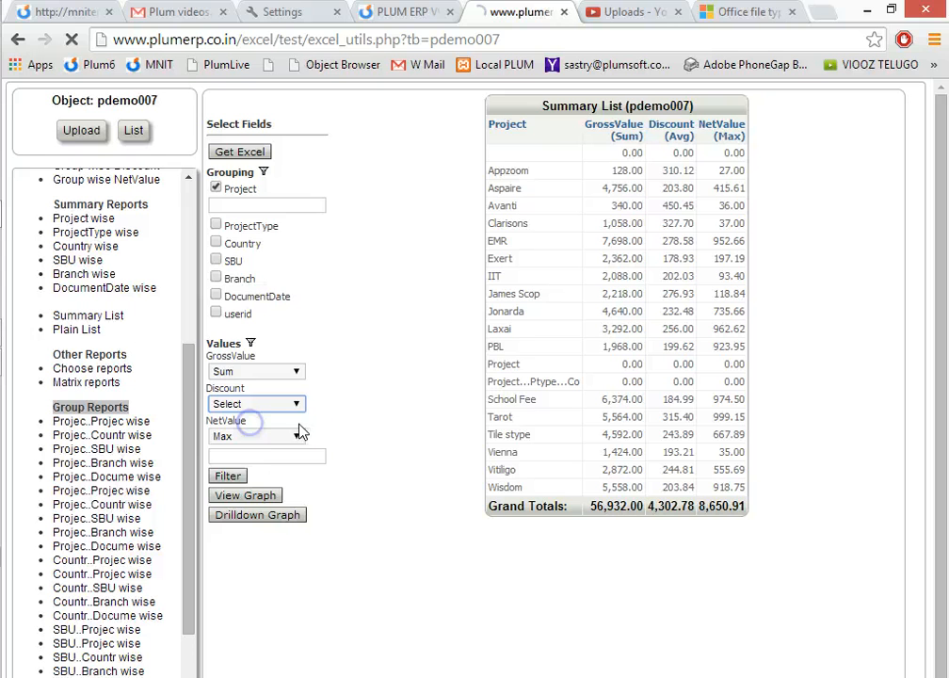
Remove NetValue from the summary values and regroup the summary by Country, SBU and ProjectType instead of Project.
left_click(300, 435)
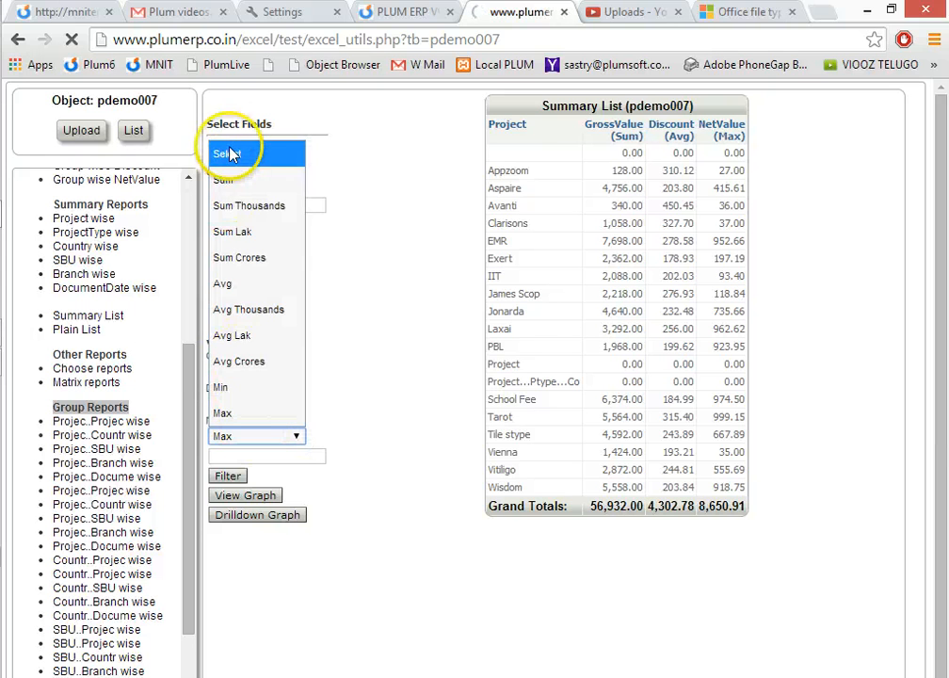
left_click(234, 154)
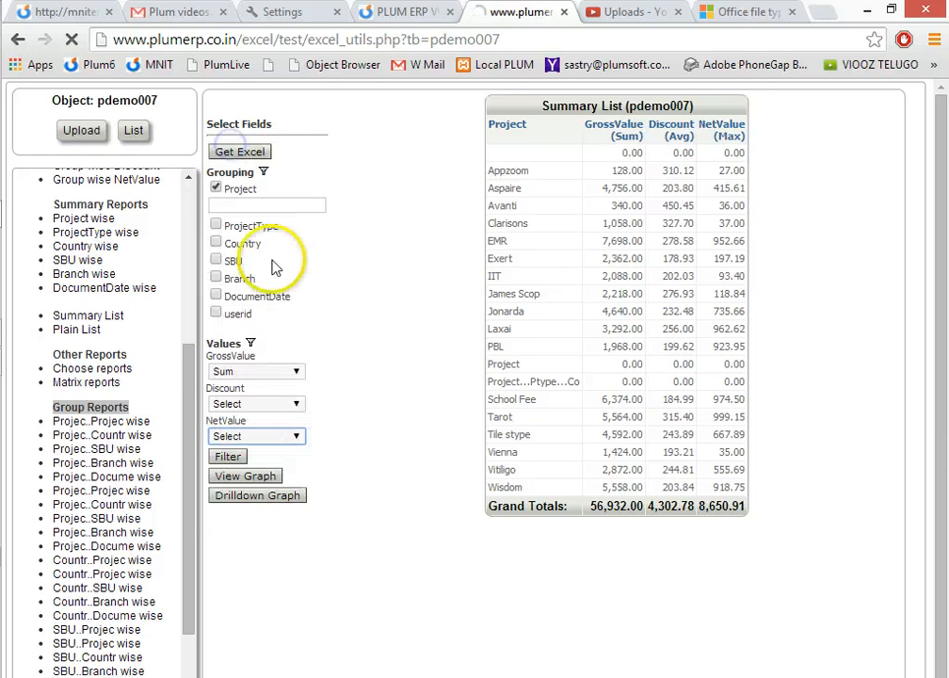
left_click(216, 189)
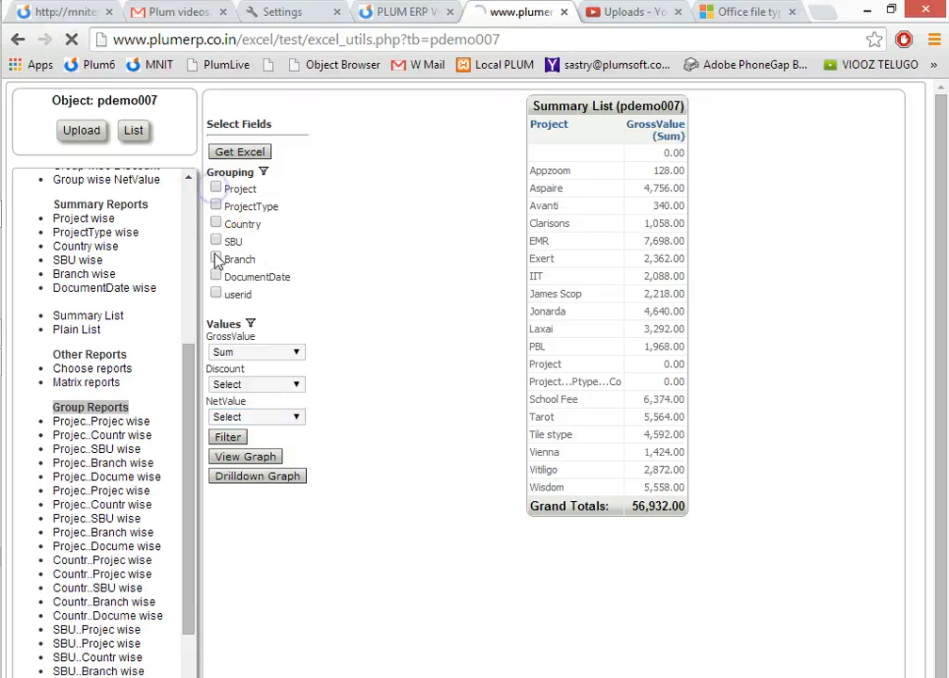
left_click(215, 224)
left_click(216, 261)
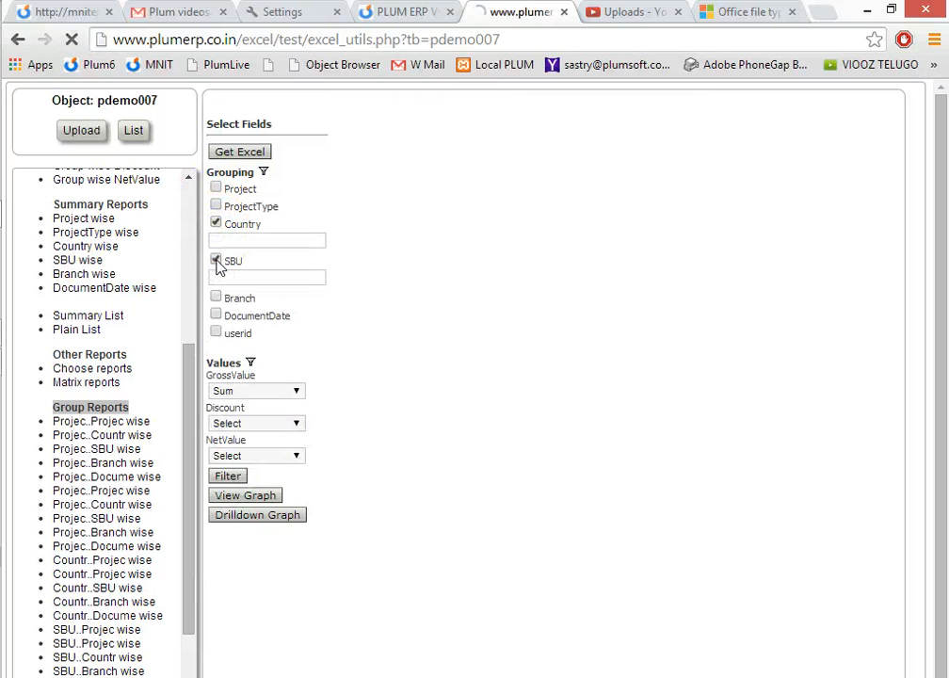
left_click(215, 190)
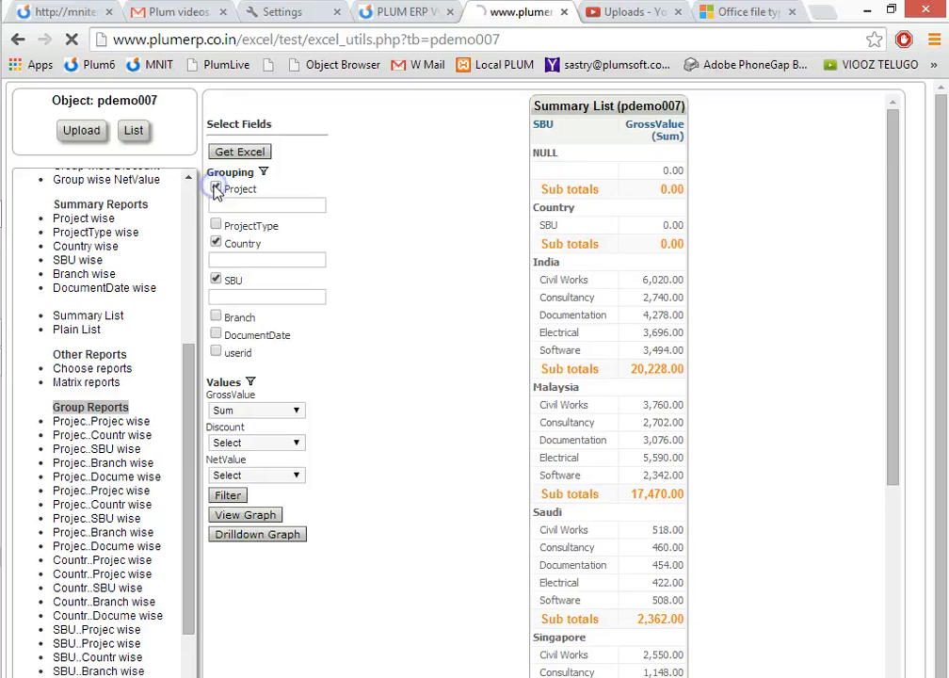
left_click(215, 189)
left_click(217, 206)
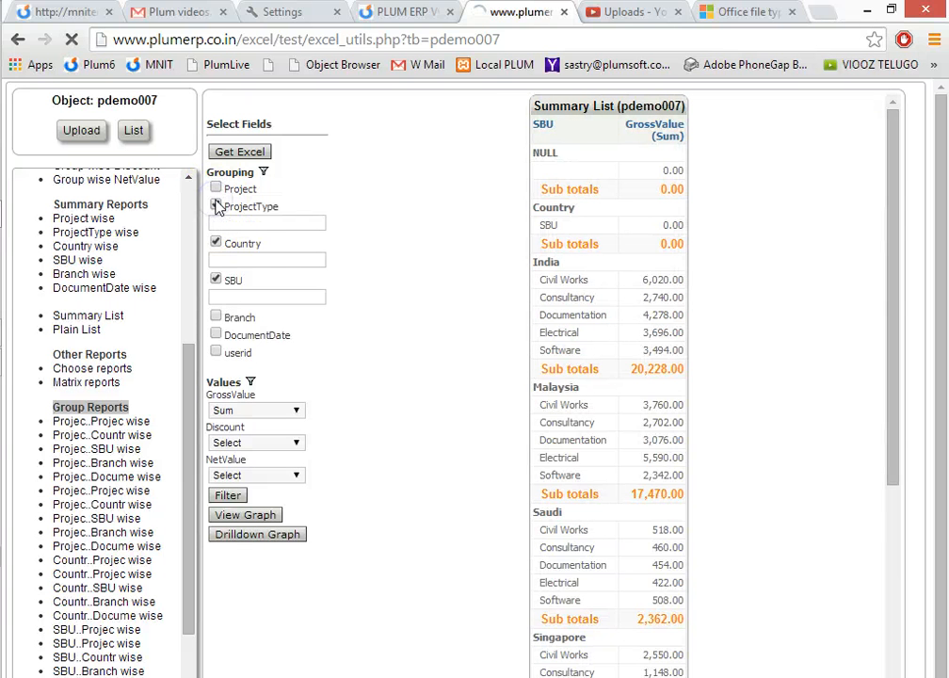
Examine the India group in the summary, highlighting its Civil Works SBU, Education project type and GrossValue figures.
left_click_drag(503, 208, 549, 207)
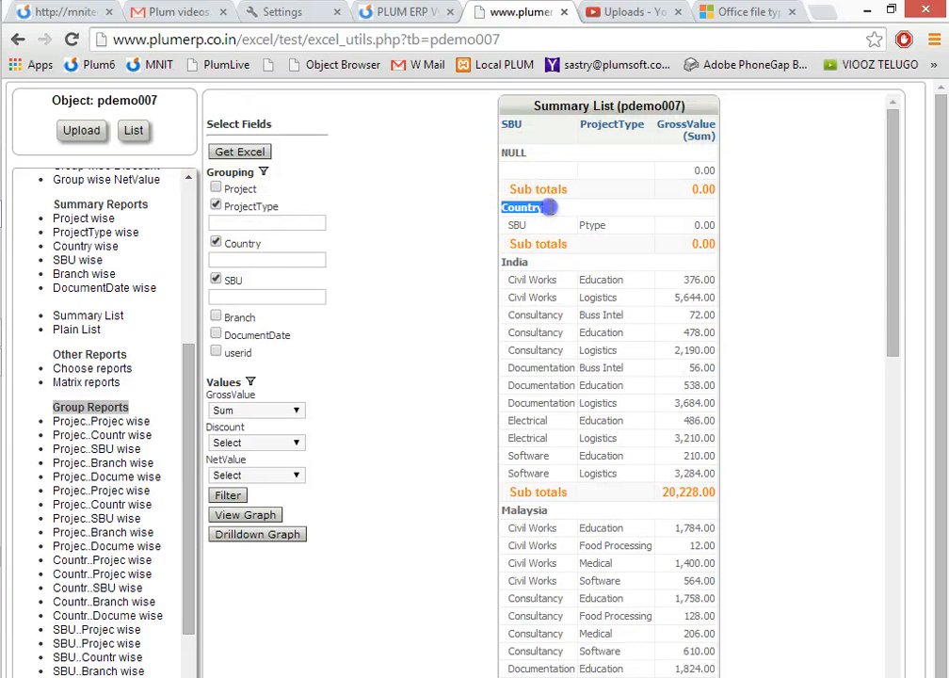
double_click(514, 263)
left_click_drag(509, 280, 550, 280)
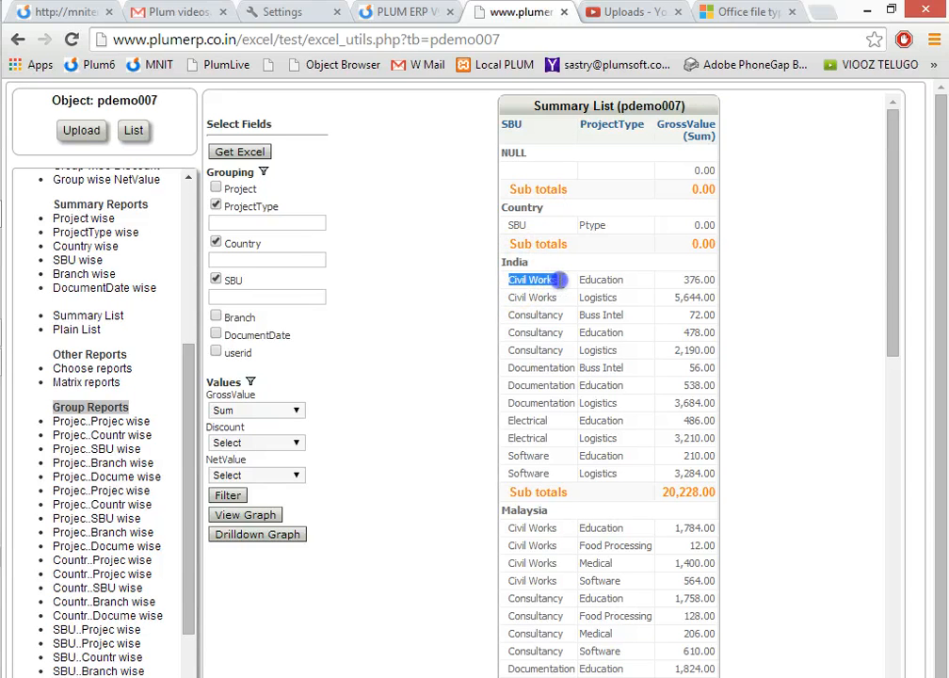
left_click_drag(624, 279, 636, 279)
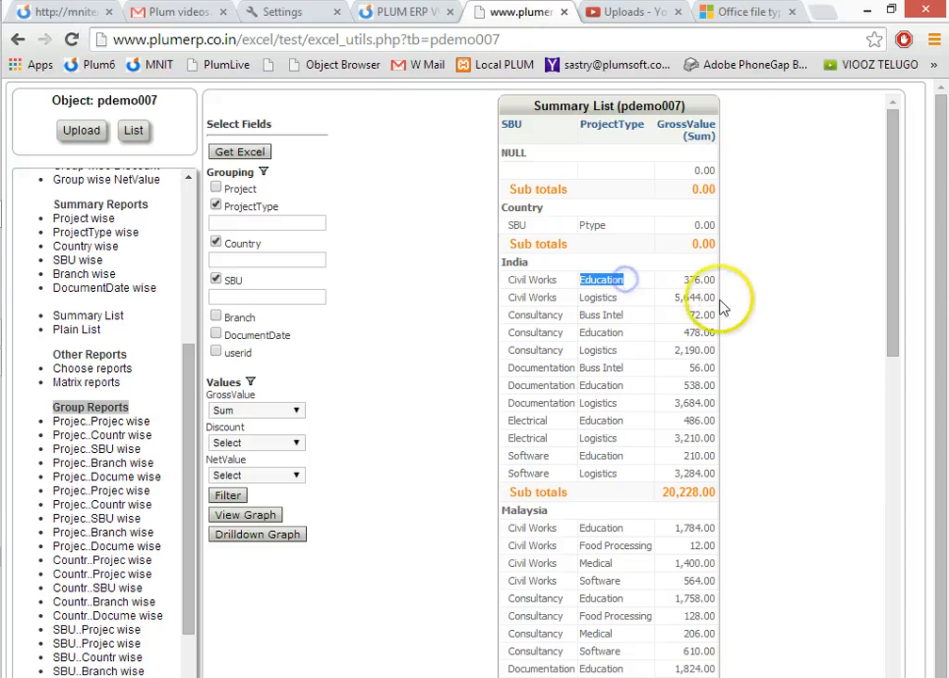
left_click_drag(700, 280, 705, 439)
left_click(351, 513)
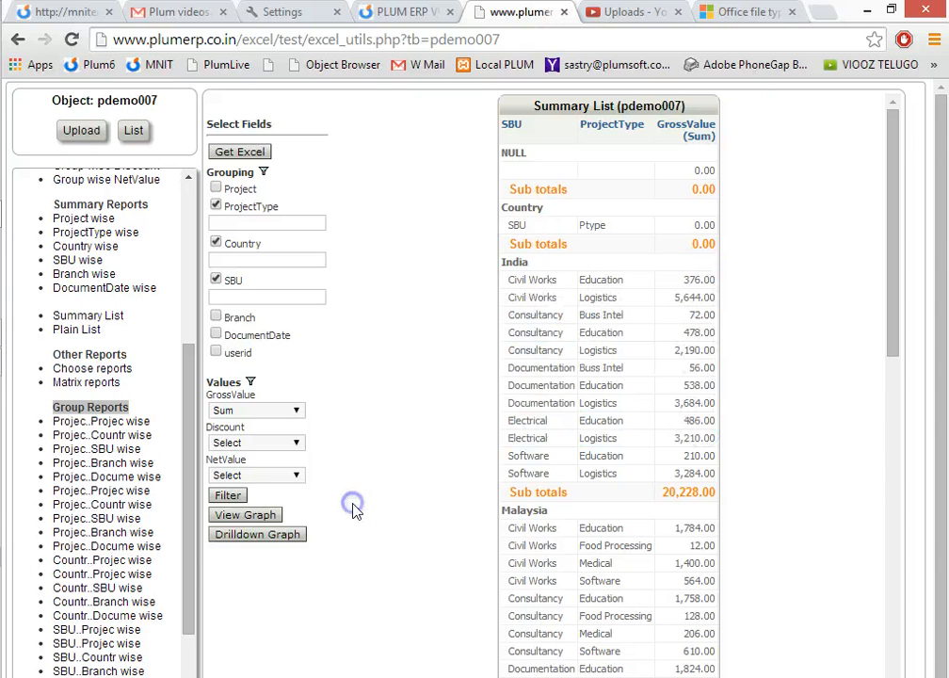
Open the drilldown graph, drill into India, and view its Civil Works, Consultancy and Electrical breakdowns by project type.
left_click(241, 540)
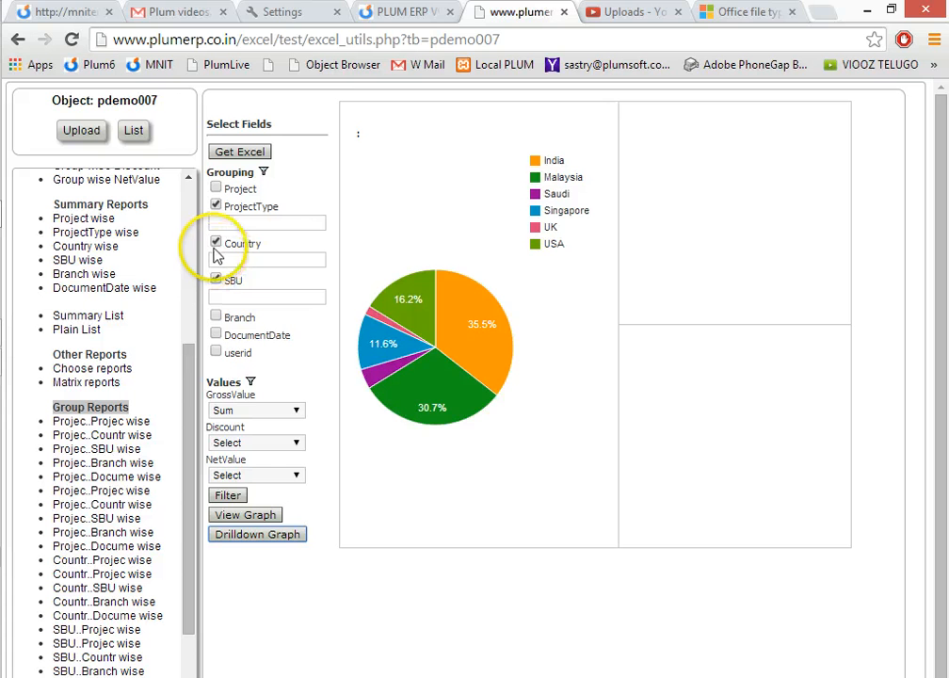
left_click(468, 351)
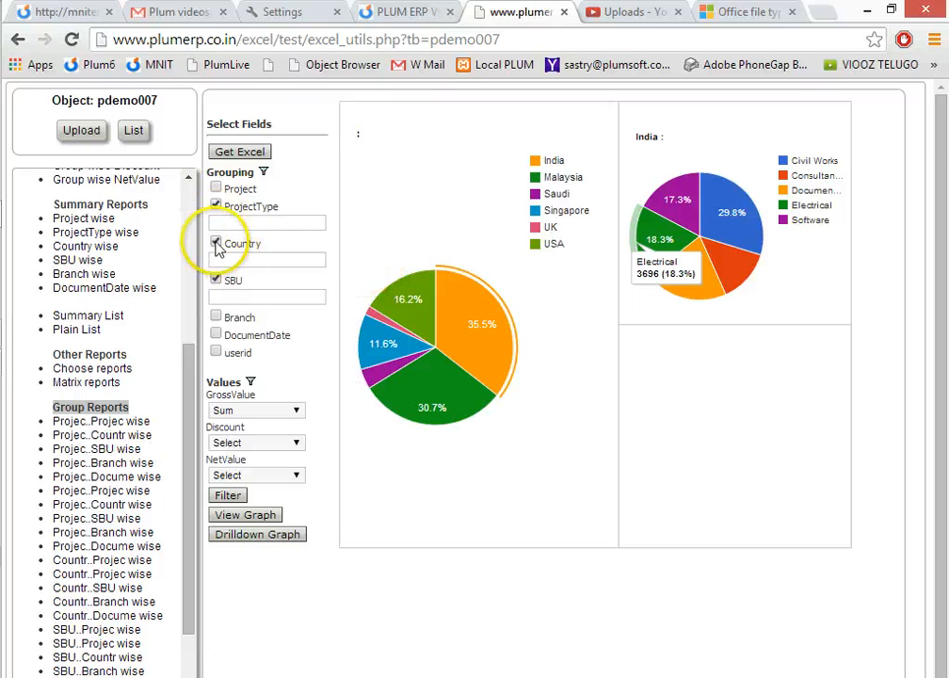
left_click(216, 279)
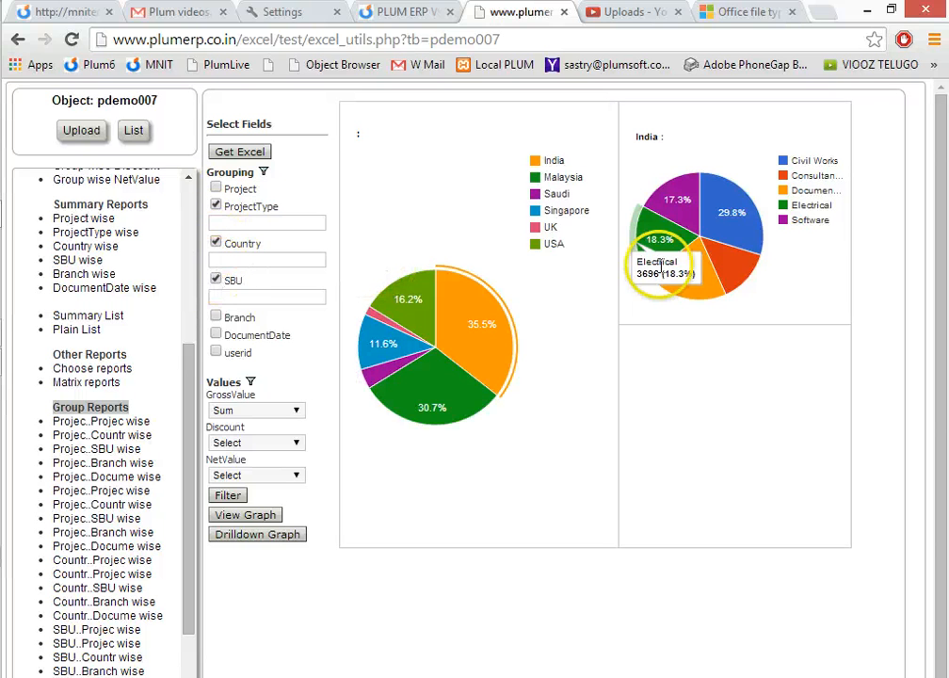
left_click(729, 241)
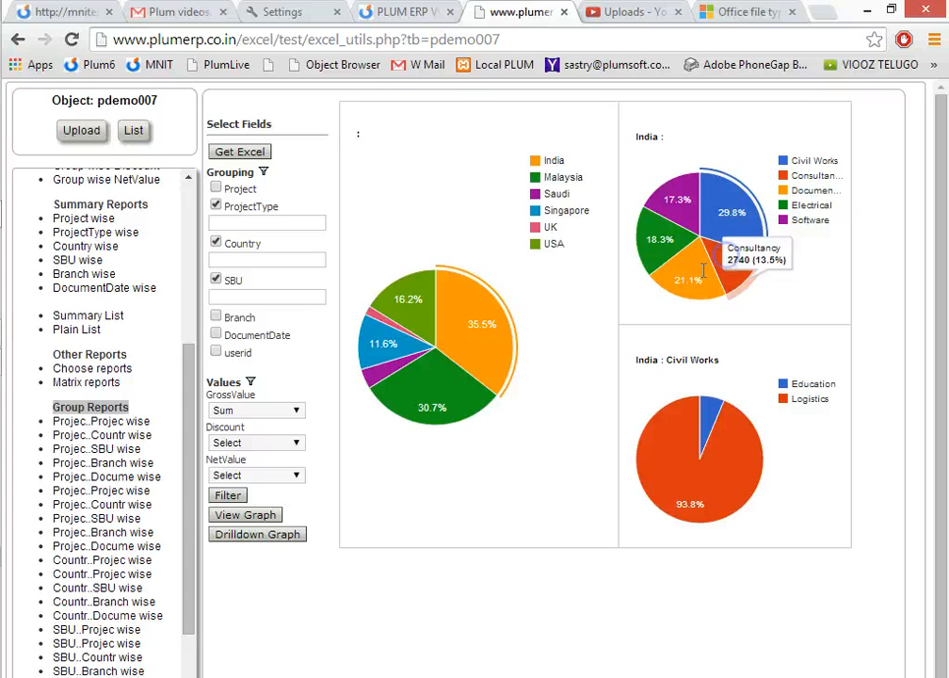
left_click(713, 259)
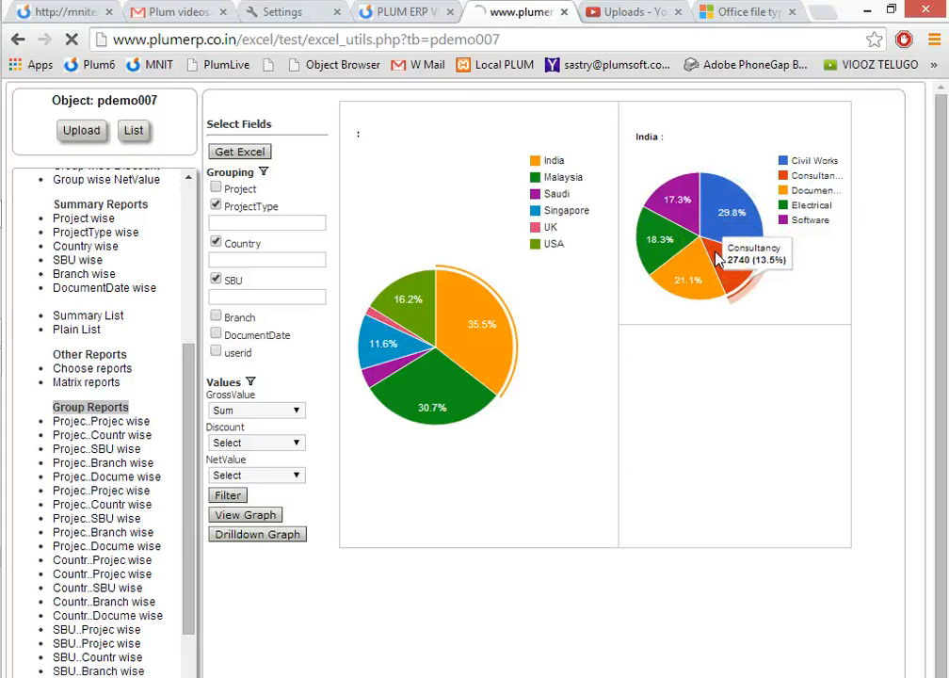
left_click(680, 247)
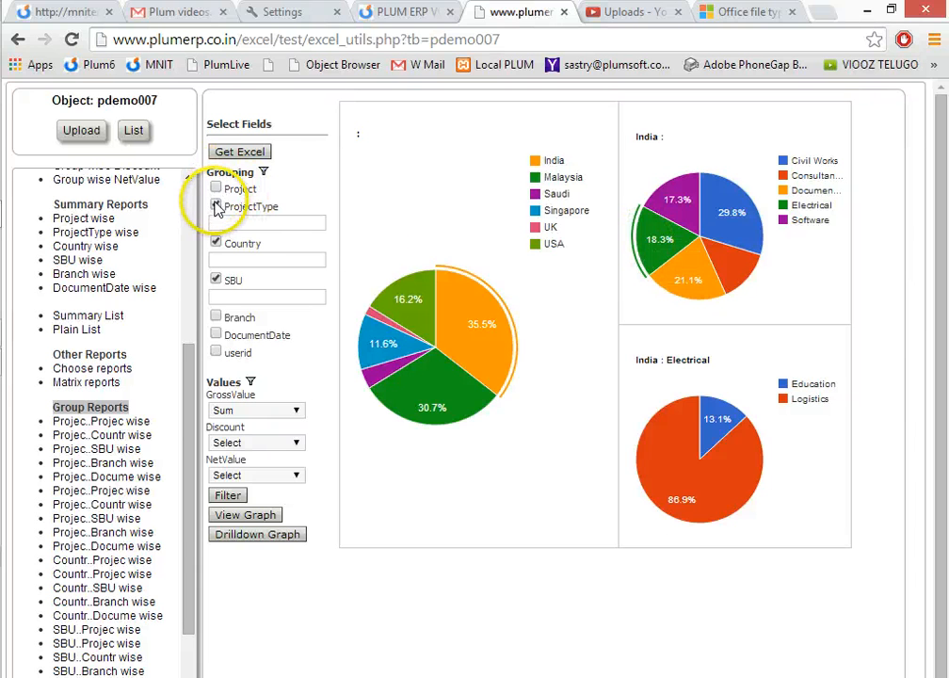
Remove Country and SBU from the grouping, keeping only ProjectType, and highlight Buss Intel in the summary.
left_click(216, 242)
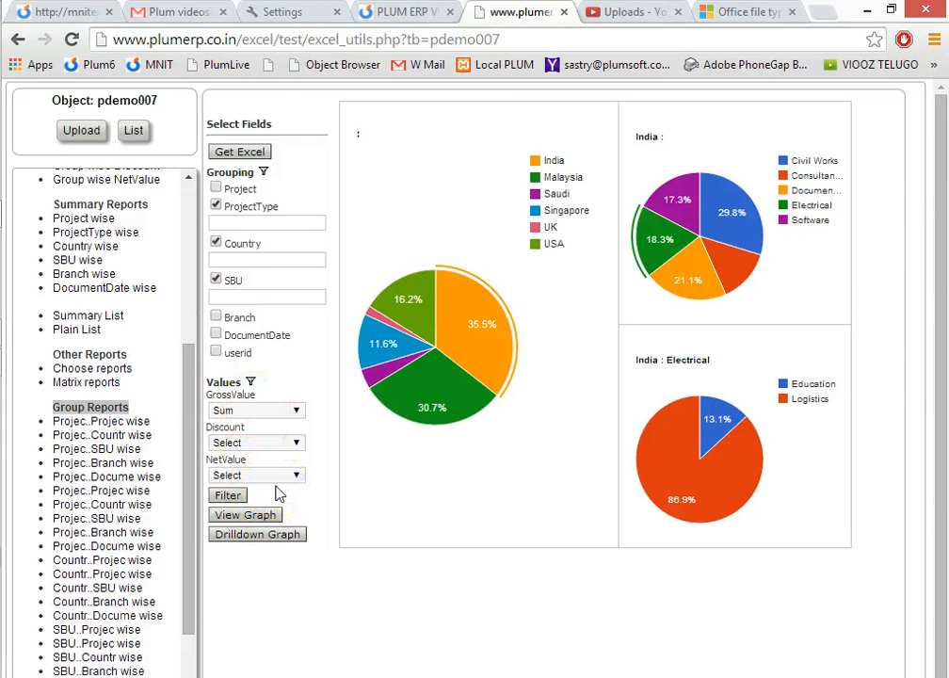
right_click(216, 204)
left_click(216, 245)
left_click(215, 259)
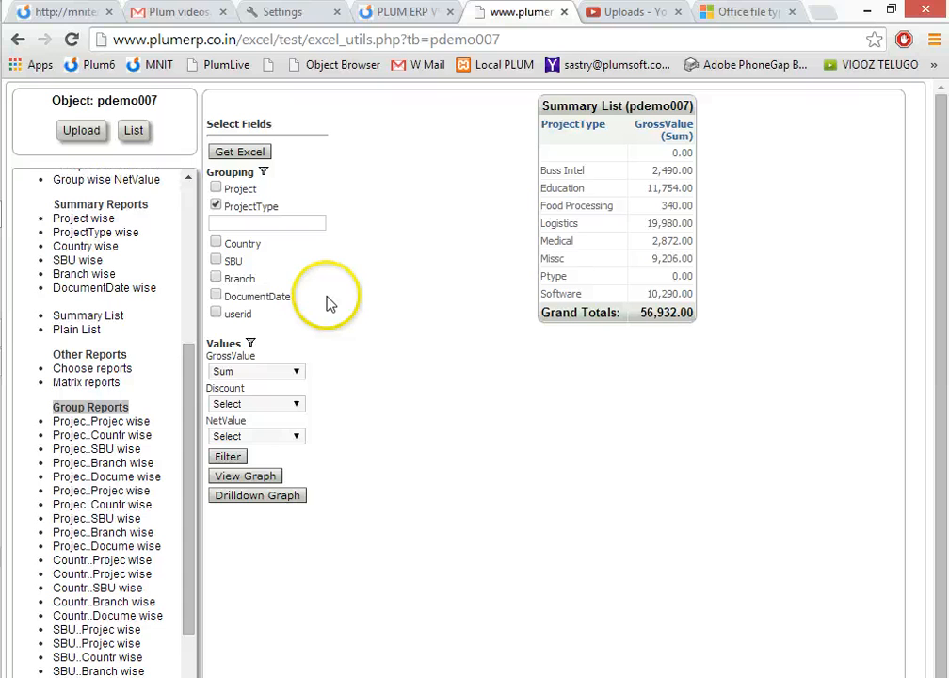
left_click(591, 175)
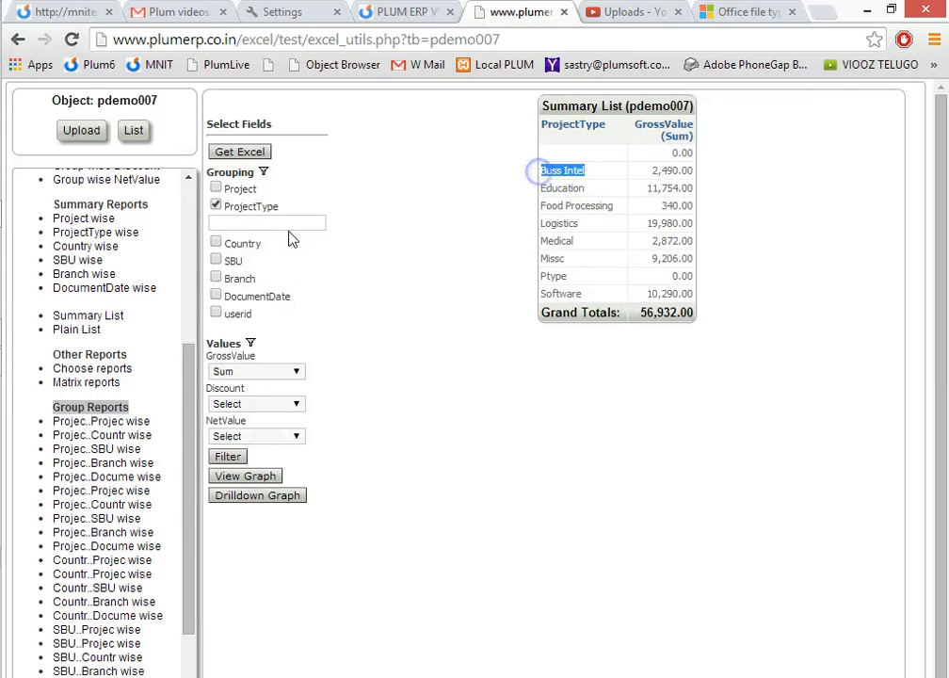
Add Country as the second grouping level and highlight the Food Processing and Logistics groups with their countries.
left_click(216, 243)
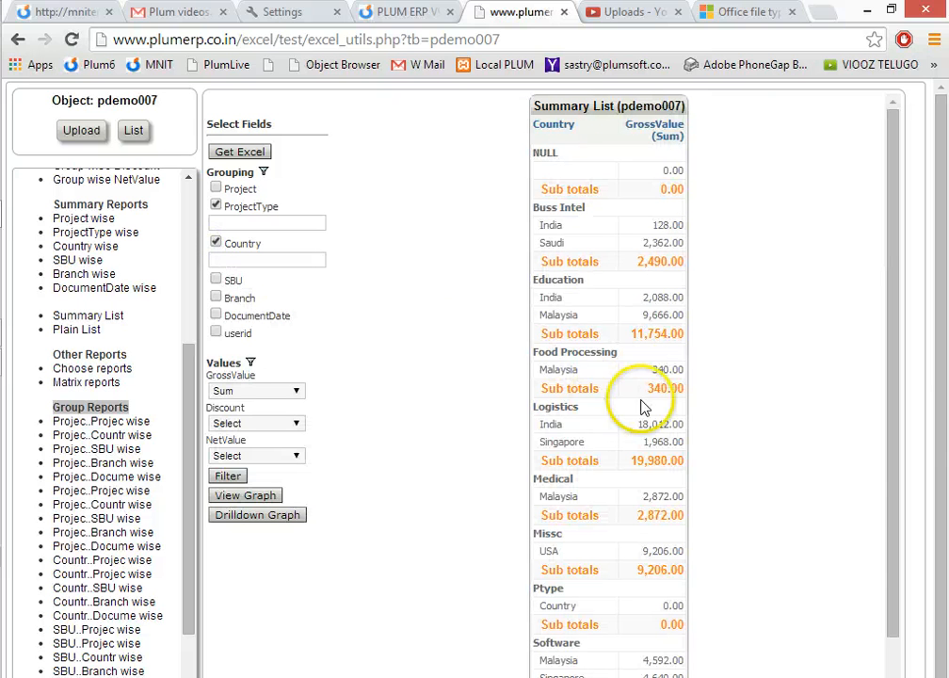
left_click(571, 368)
left_click(542, 408)
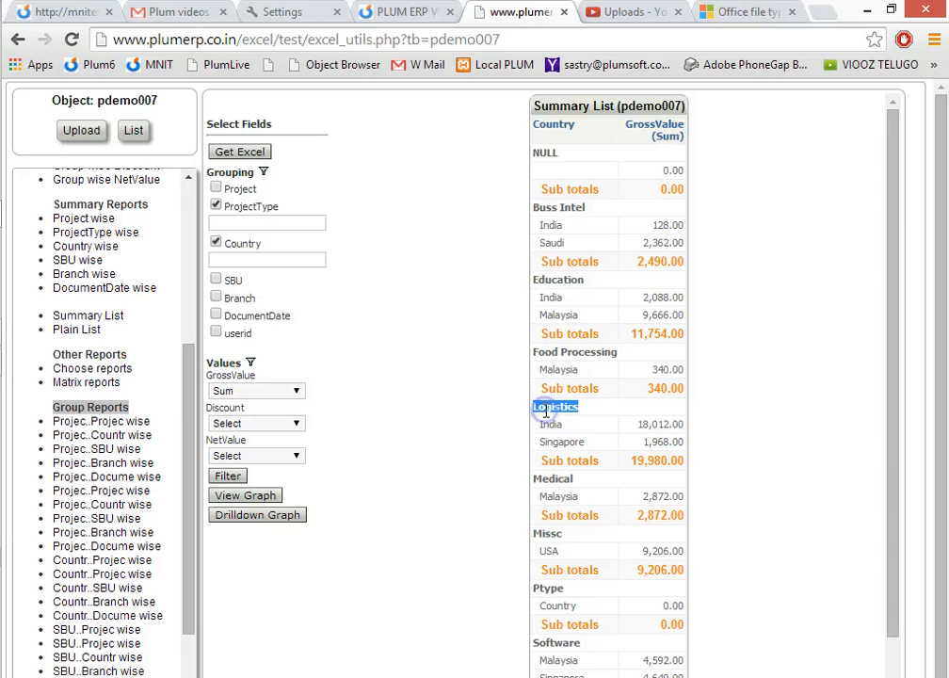
left_click_drag(546, 425, 591, 441)
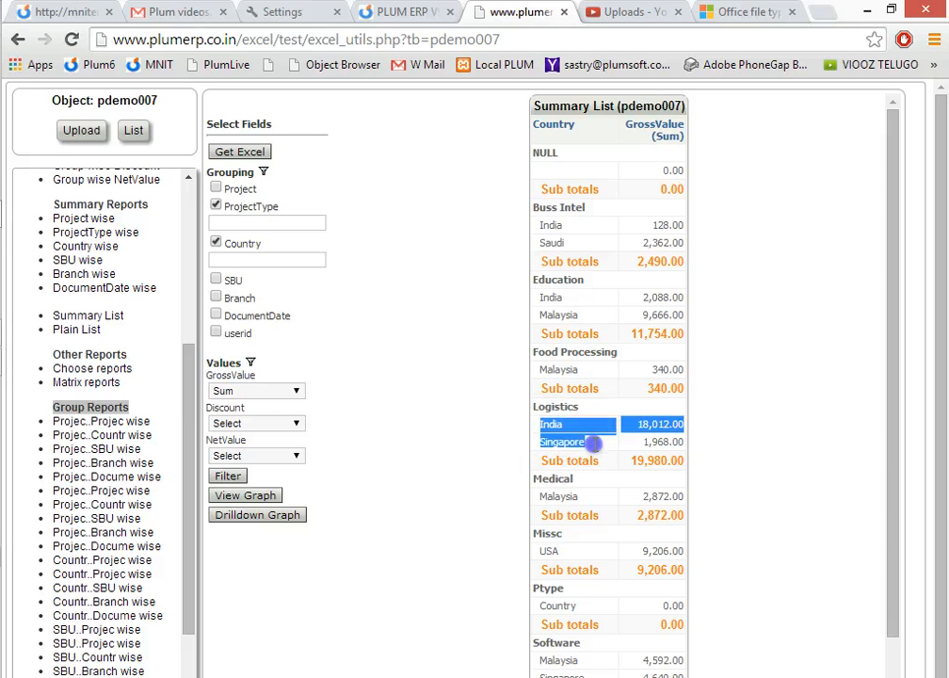
Regroup the summary by Country and Branch instead of ProjectType and Country.
left_click(215, 242)
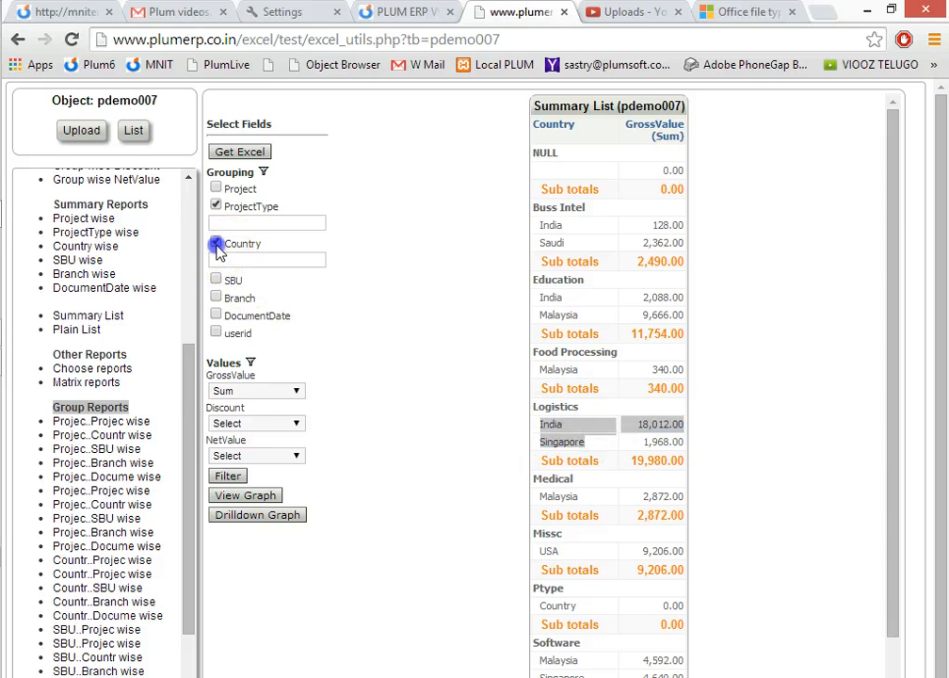
left_click(215, 205)
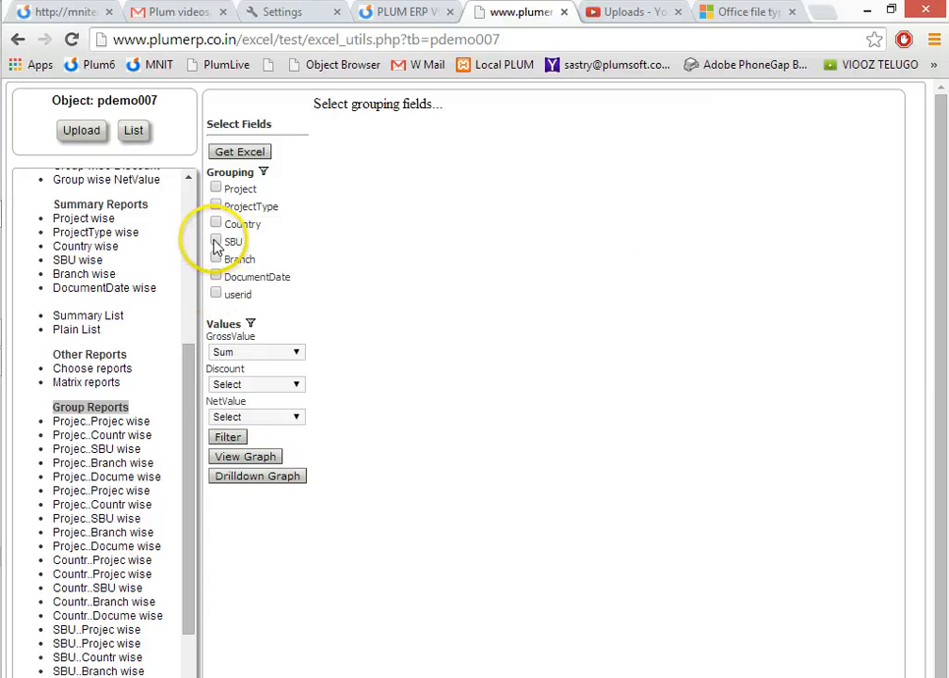
left_click(217, 225)
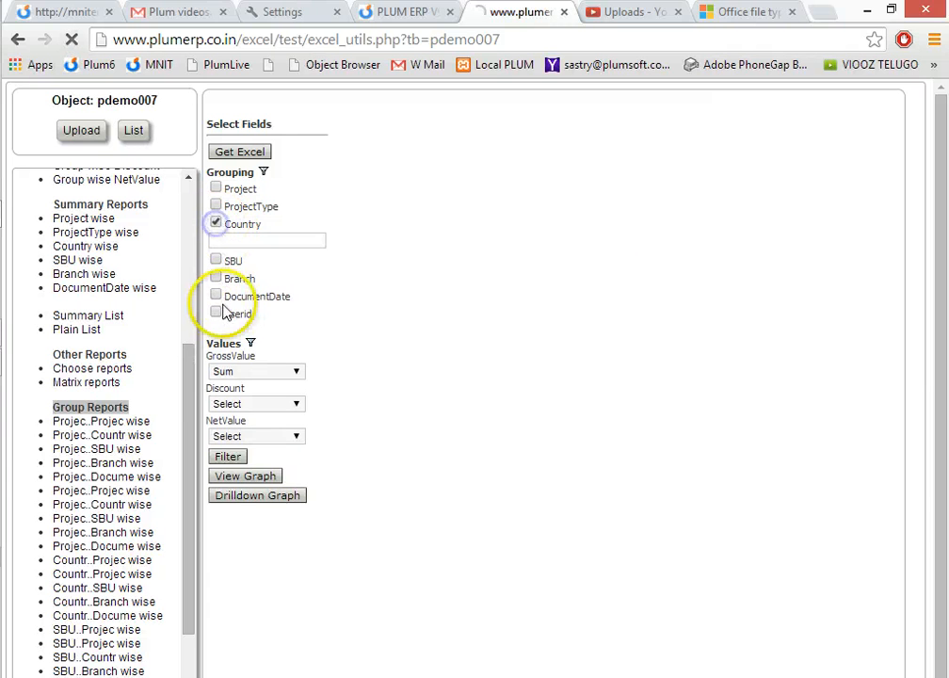
left_click(217, 279)
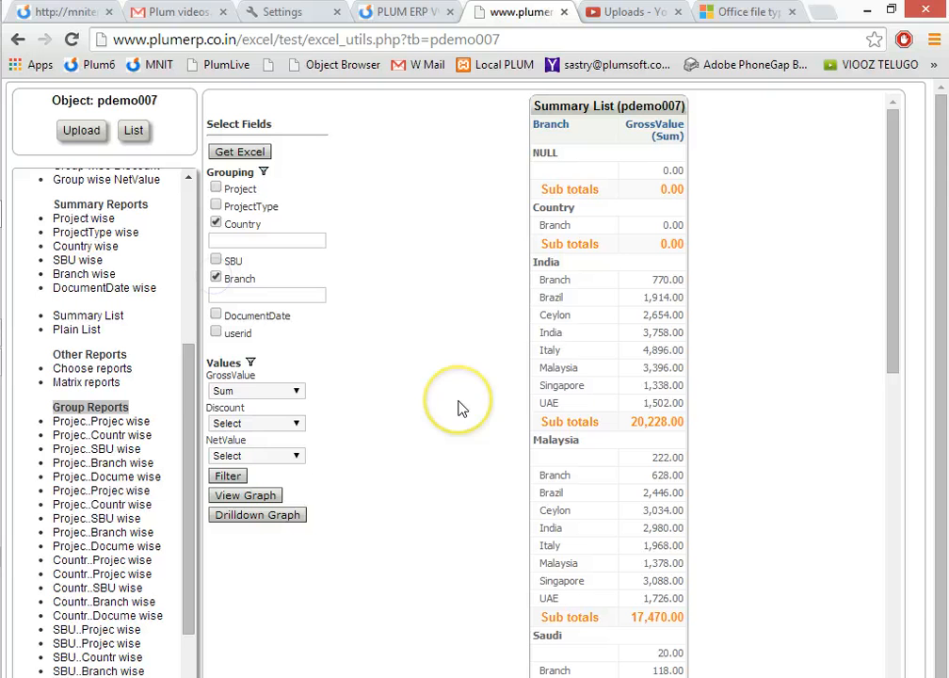
Examine the India group in the summary by highlighting its name and its branch rows from Branch to UAE.
left_click(551, 257)
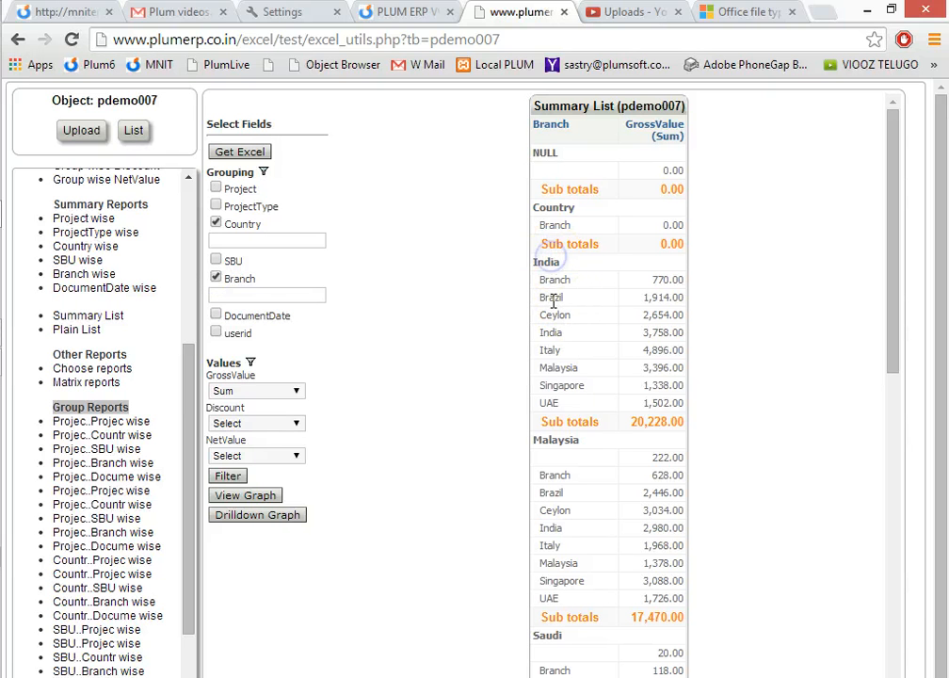
double_click(545, 262)
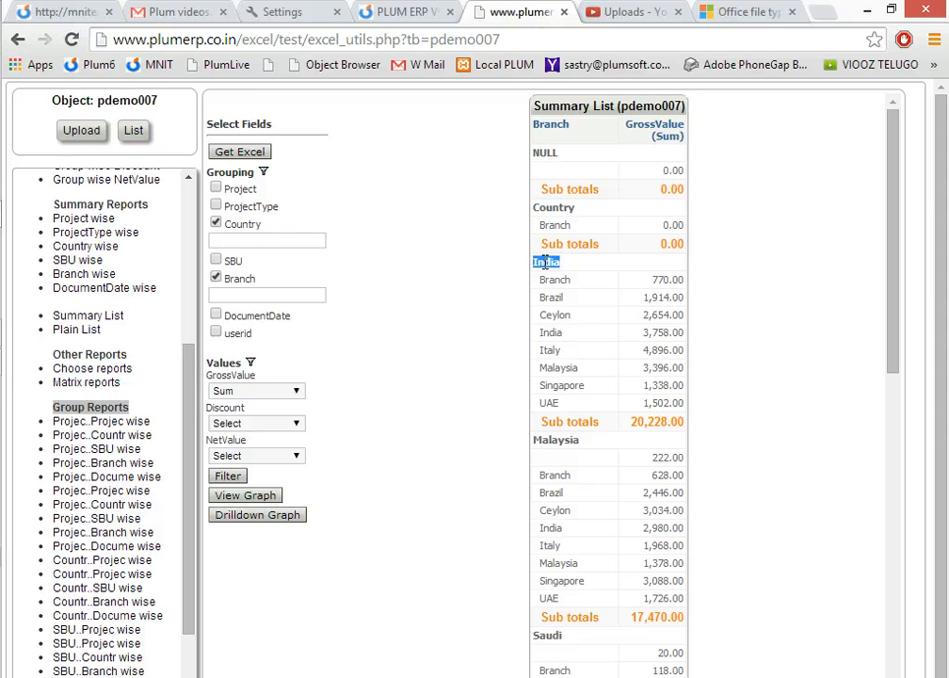
left_click_drag(541, 275, 590, 403)
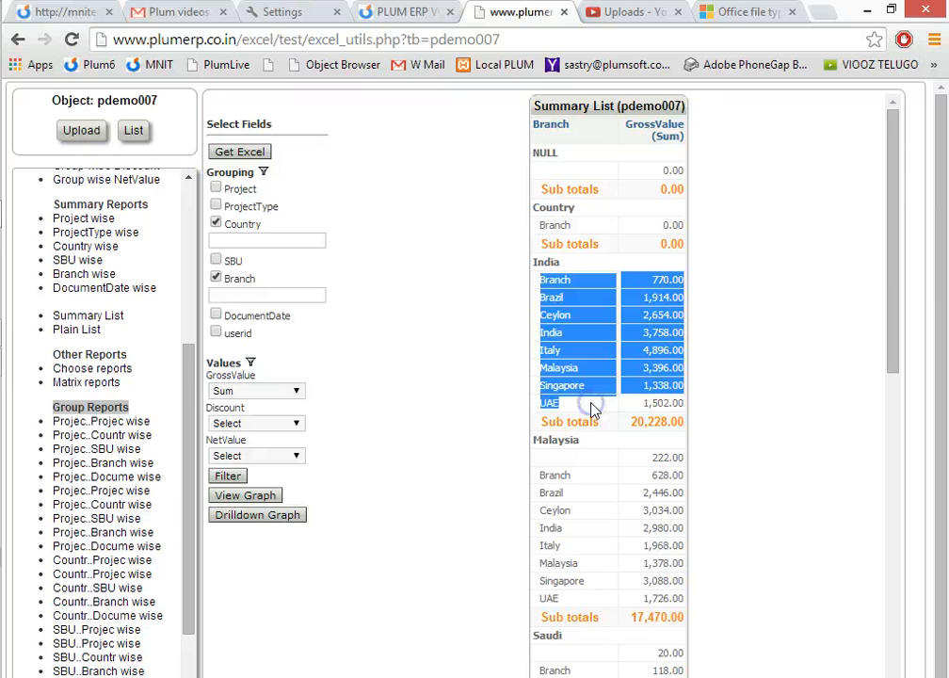
Group the summary by Branch only and view its graph, including the full column chart.
left_click(216, 278)
left_click(216, 223)
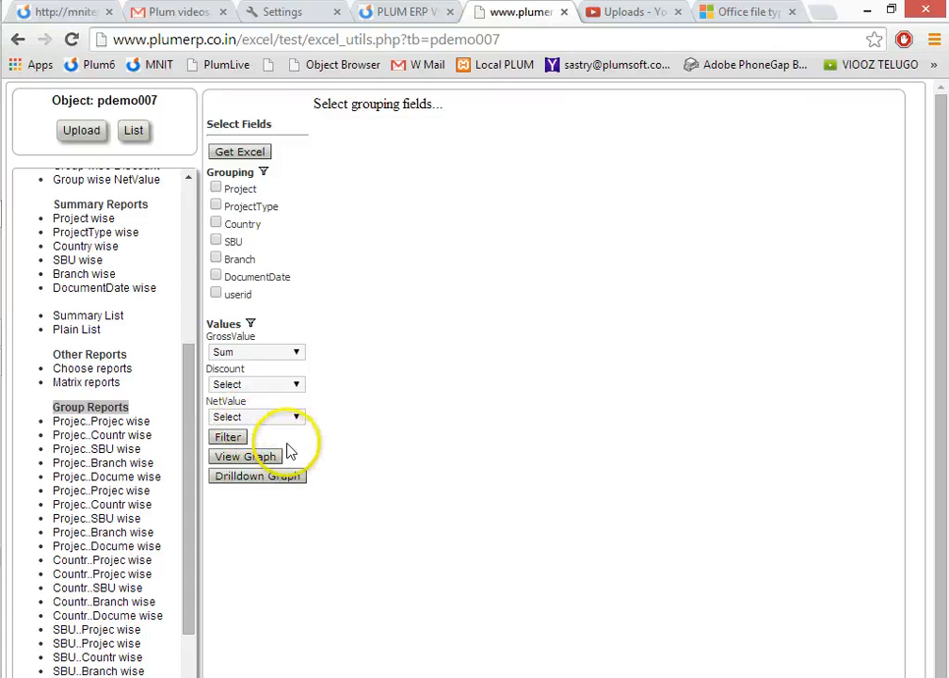
left_click(215, 258)
left_click(247, 476)
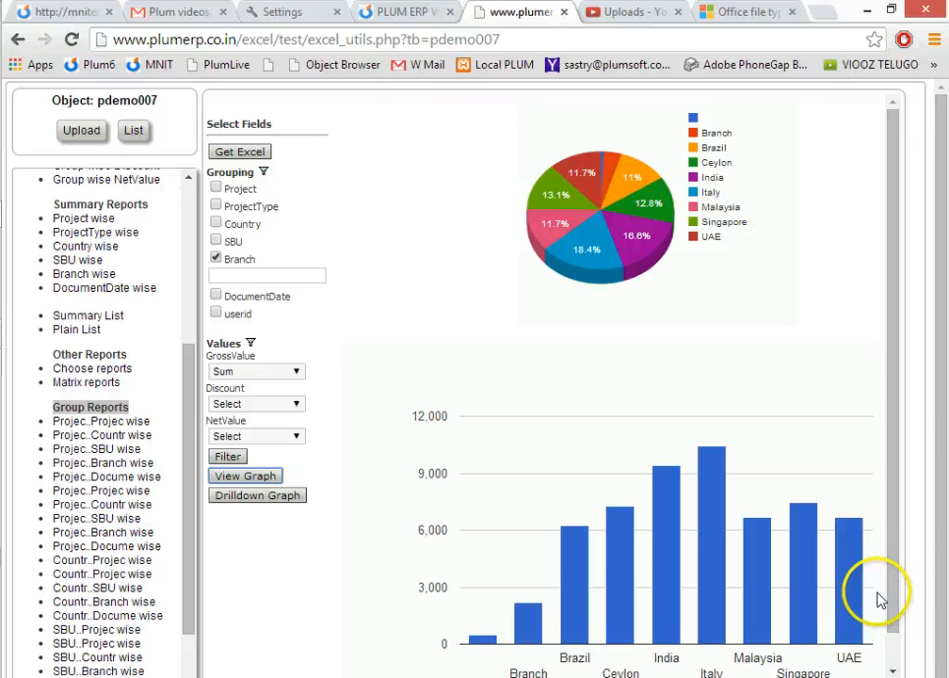
left_click_drag(889, 561, 896, 619)
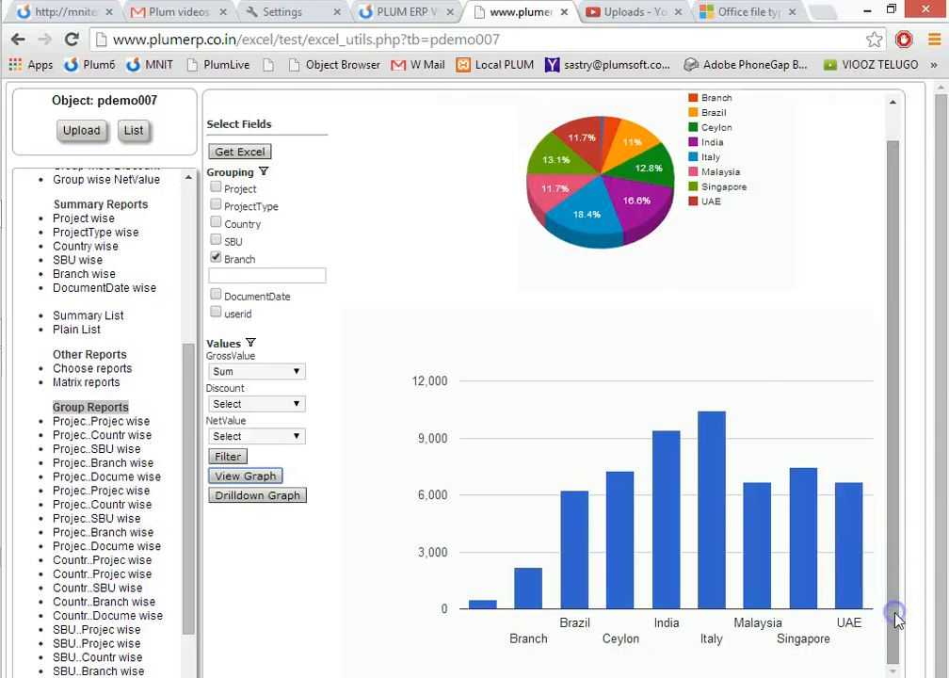
Change the grouping from Branch to Country and view the graph of GrossValue by country.
left_click(217, 259)
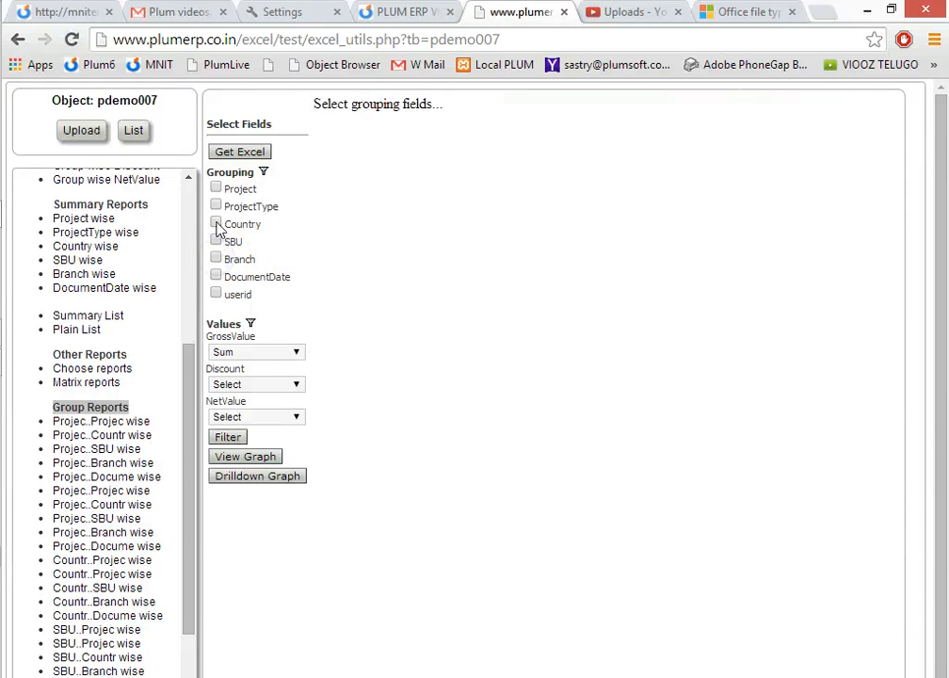
left_click(215, 222)
left_click(235, 480)
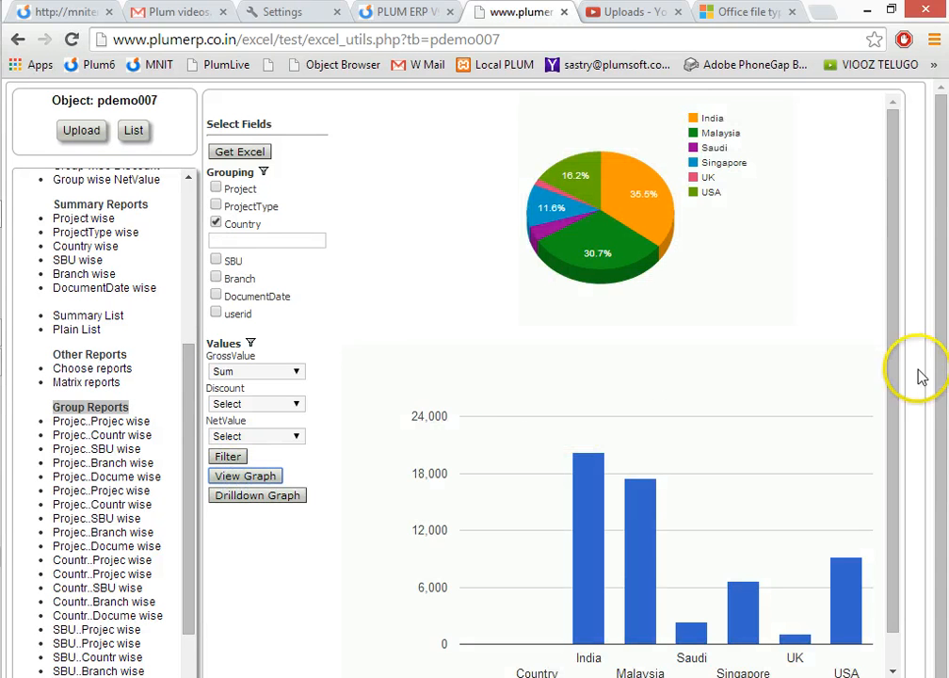
Open the Matrix reports and preview a matrix with SBU as major vertical, Project as minor vertical and Country as horizontal grouping.
left_click_drag(891, 422, 891, 442)
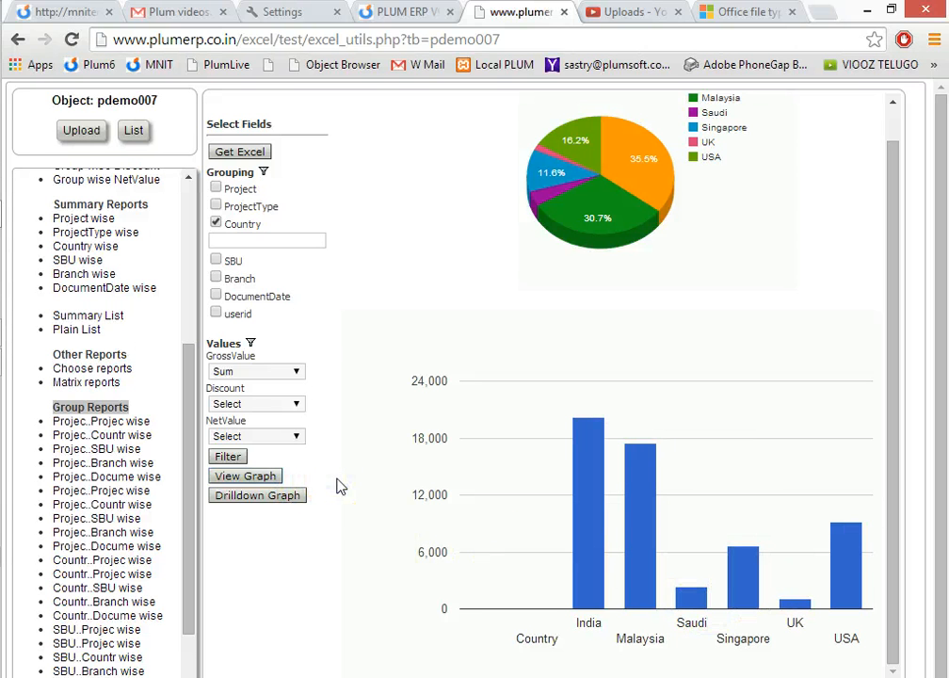
left_click(98, 390)
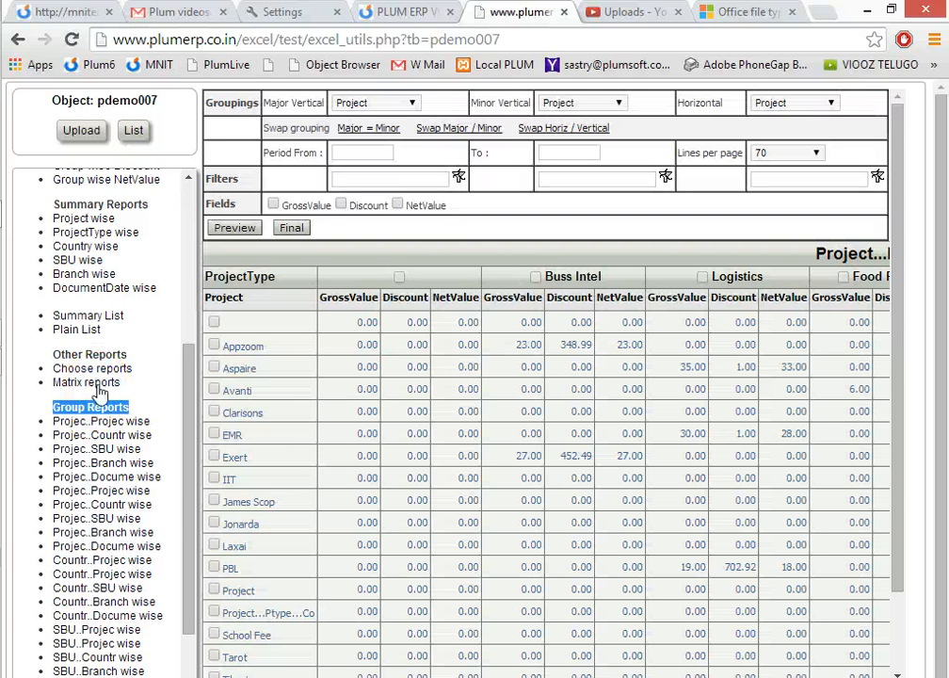
left_click(405, 103)
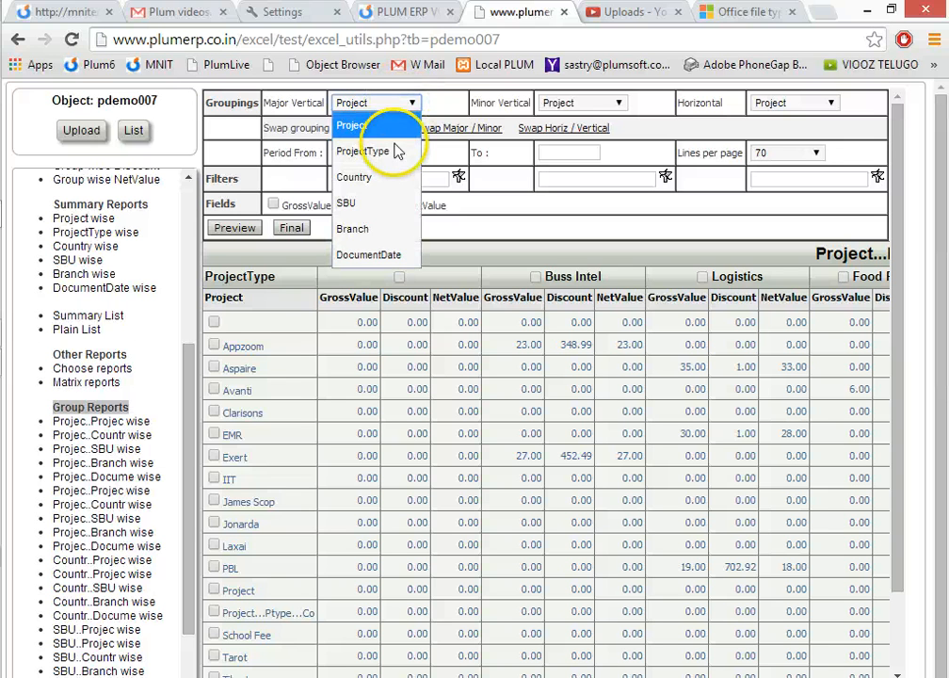
left_click(386, 177)
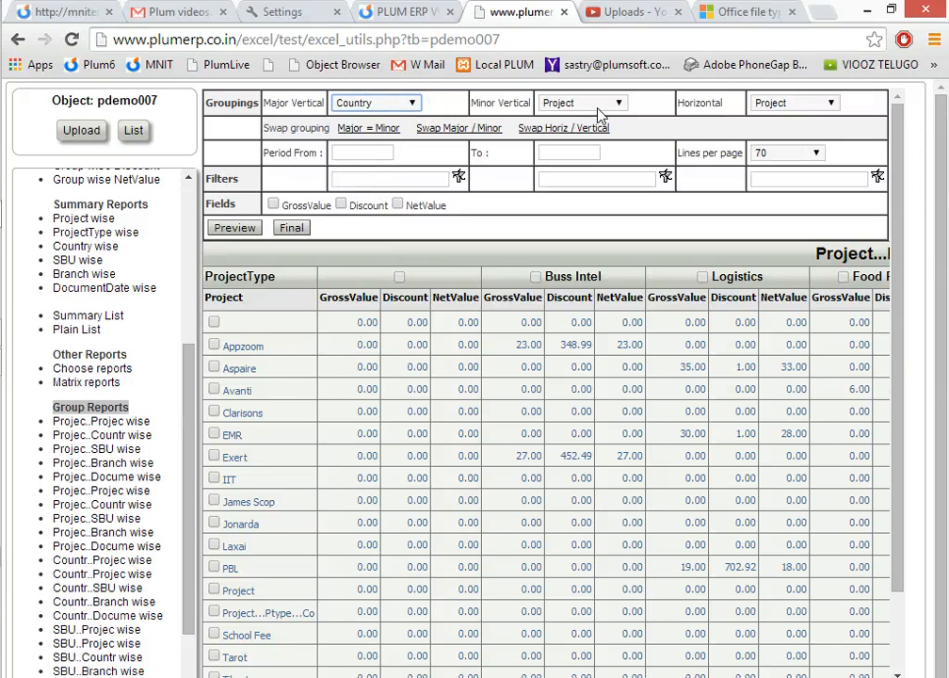
left_click(371, 100)
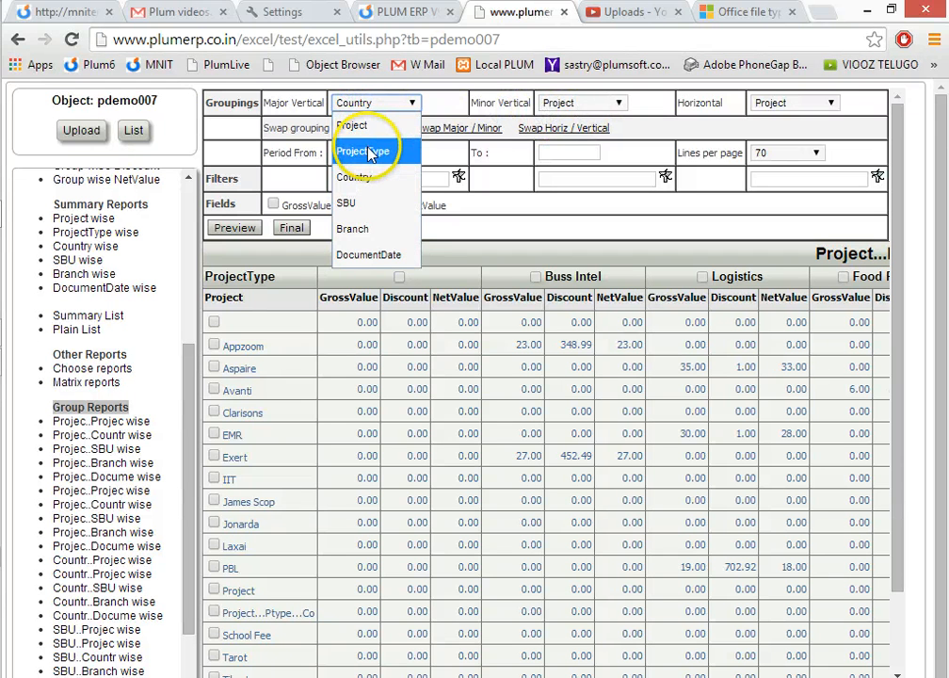
left_click(367, 205)
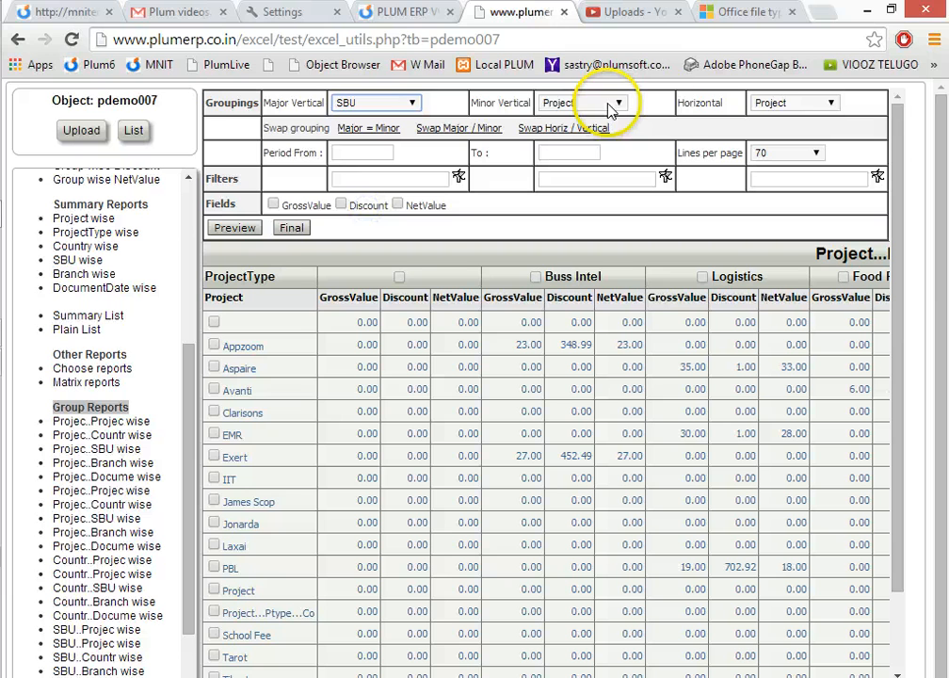
left_click(814, 109)
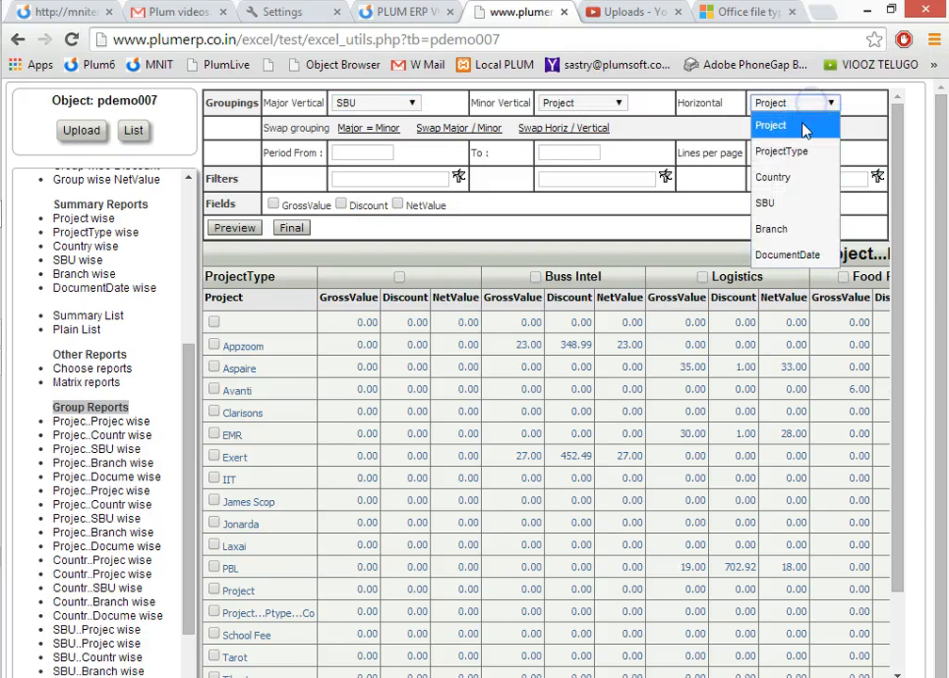
left_click(787, 179)
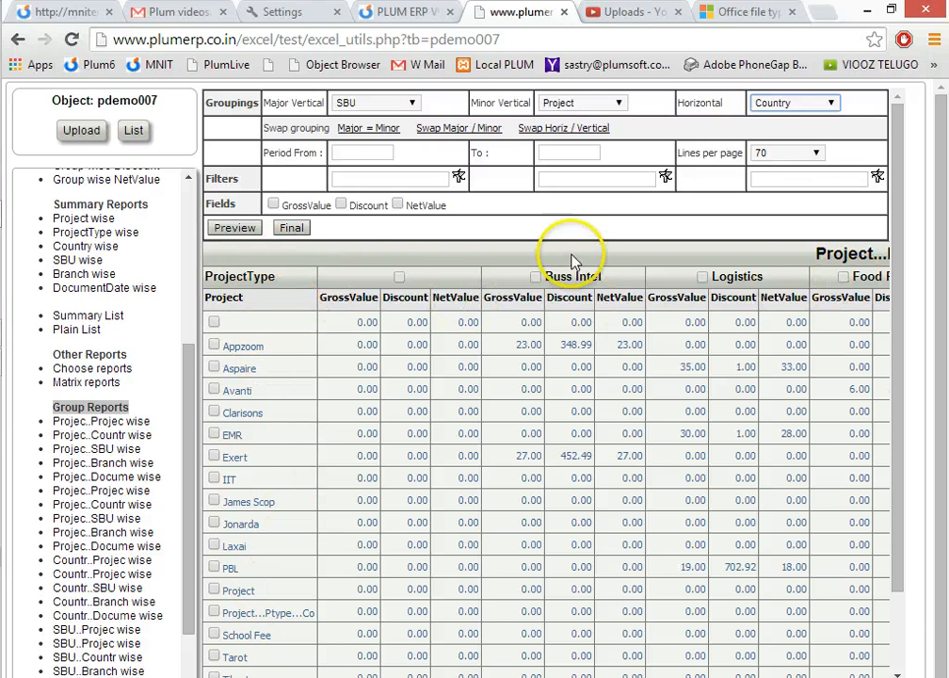
left_click(241, 232)
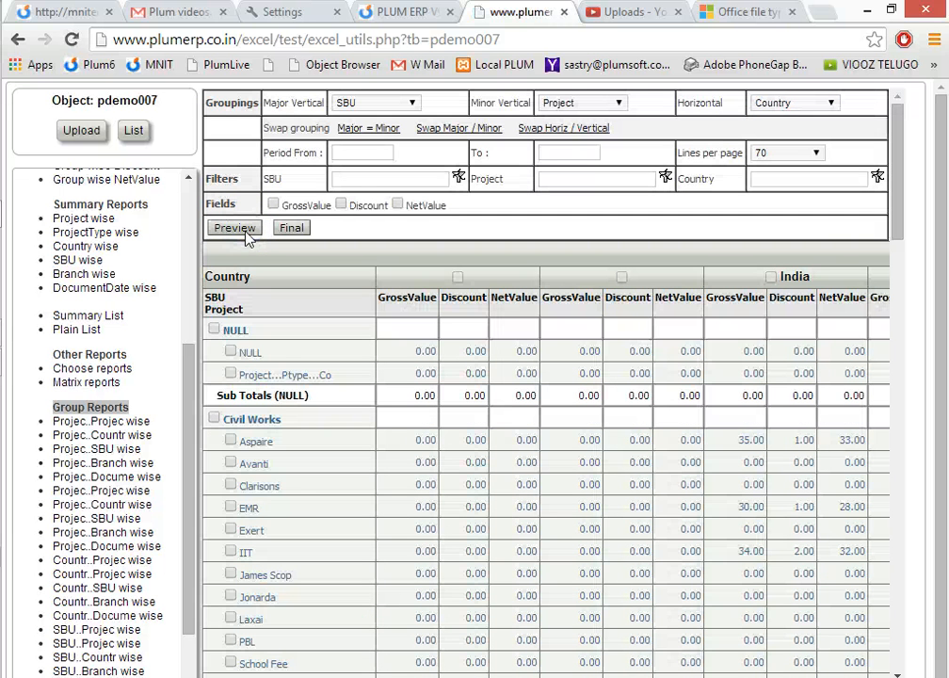
Examine the Civil Works group and its project rows across the country columns through to the totals.
left_click_drag(223, 417, 317, 408)
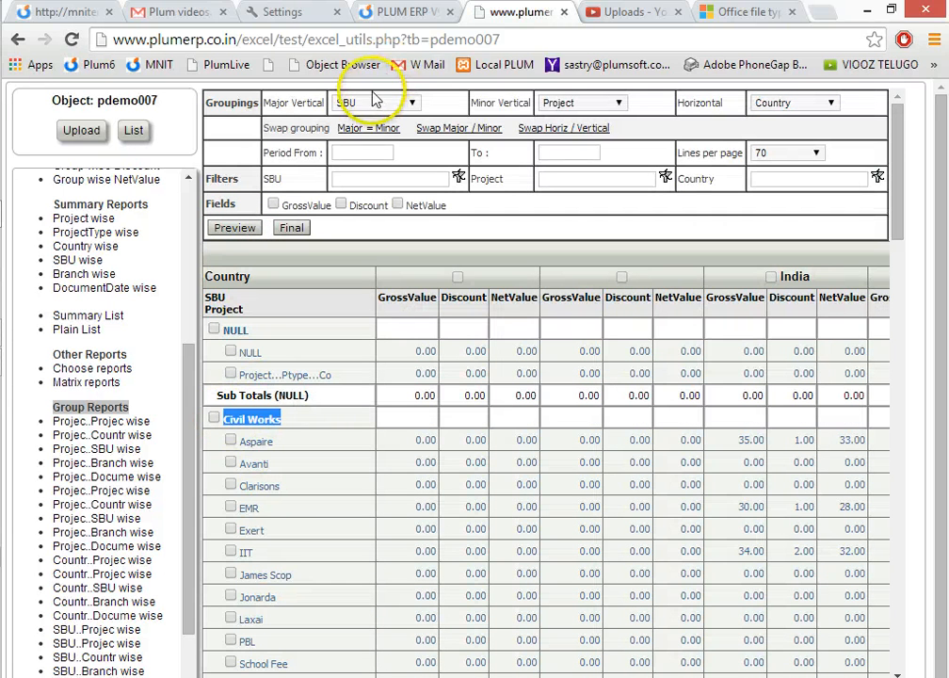
left_click(222, 438)
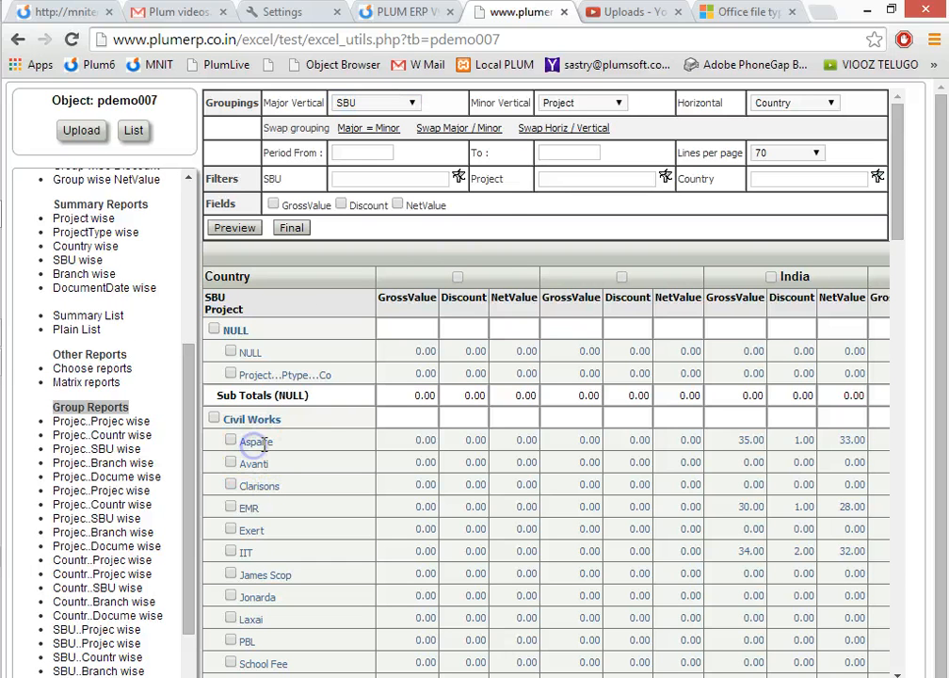
left_click(254, 441)
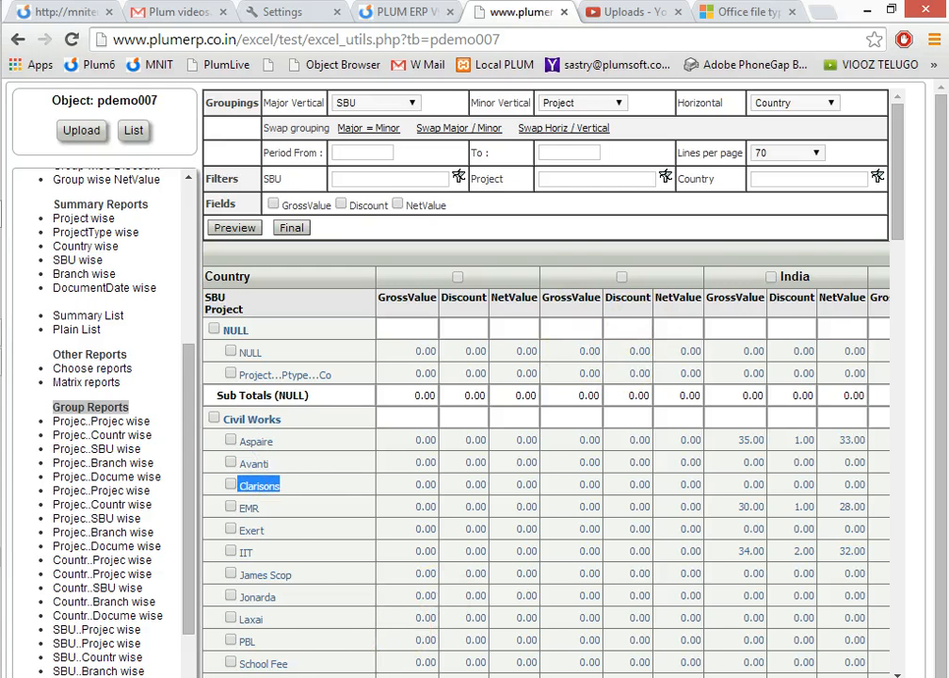
scroll(546, 381, "right", 10)
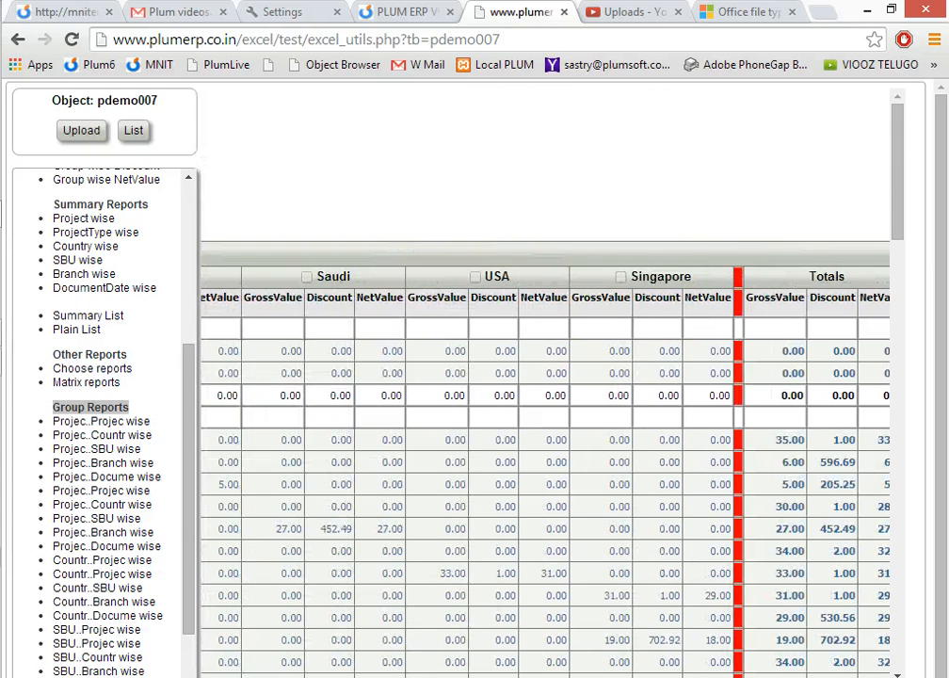
scroll(546, 381, "right", 1)
scroll(546, 381, "left", 10)
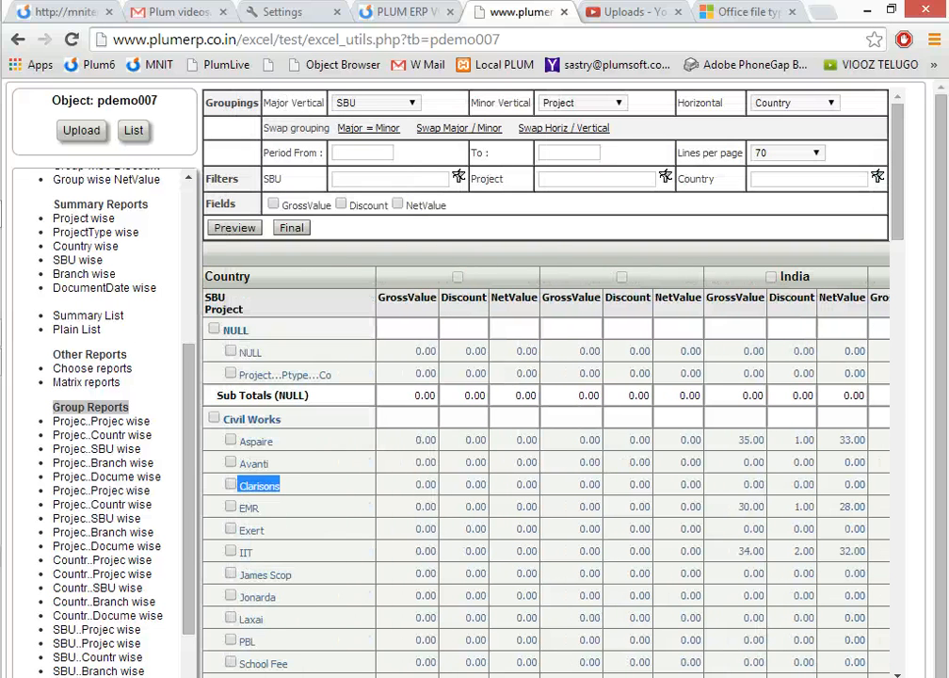
Make the minor vertical grouping equal to the major one, SBU, and highlight the India column heading in the matrix.
left_click(393, 103)
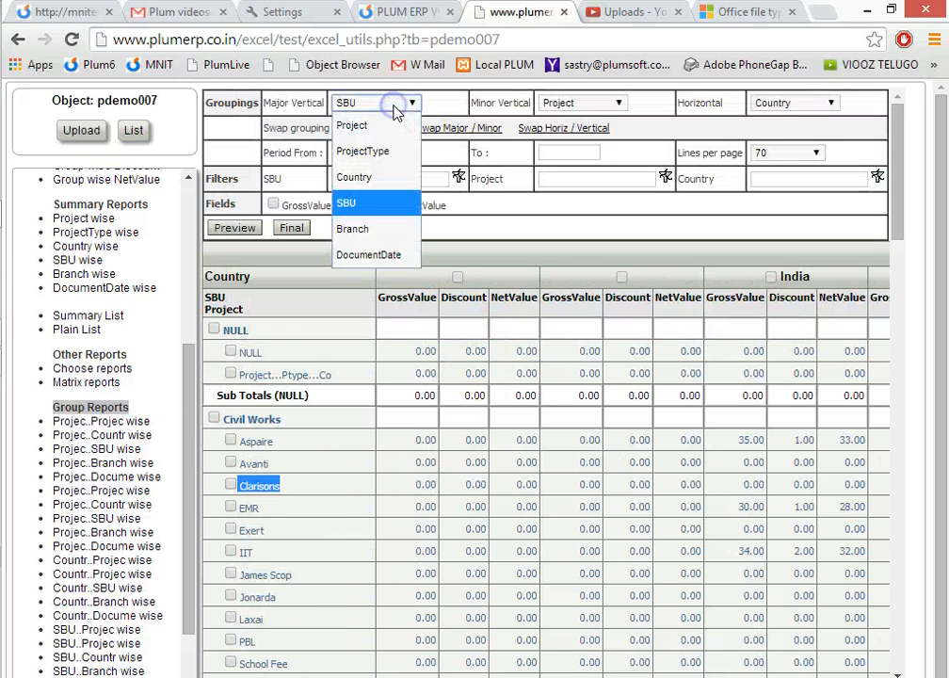
left_click(394, 106)
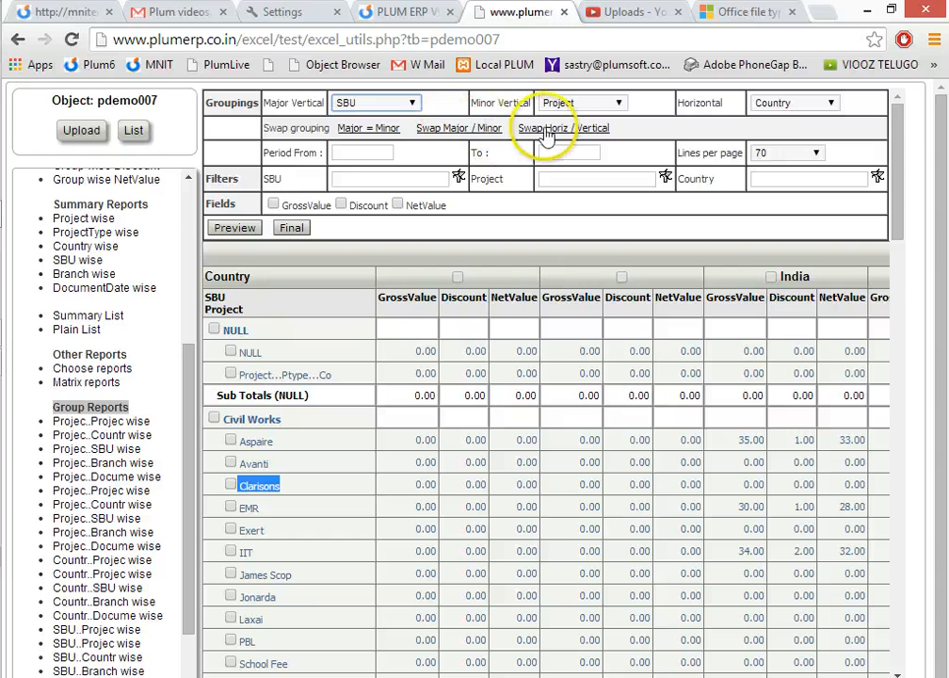
left_click(365, 132)
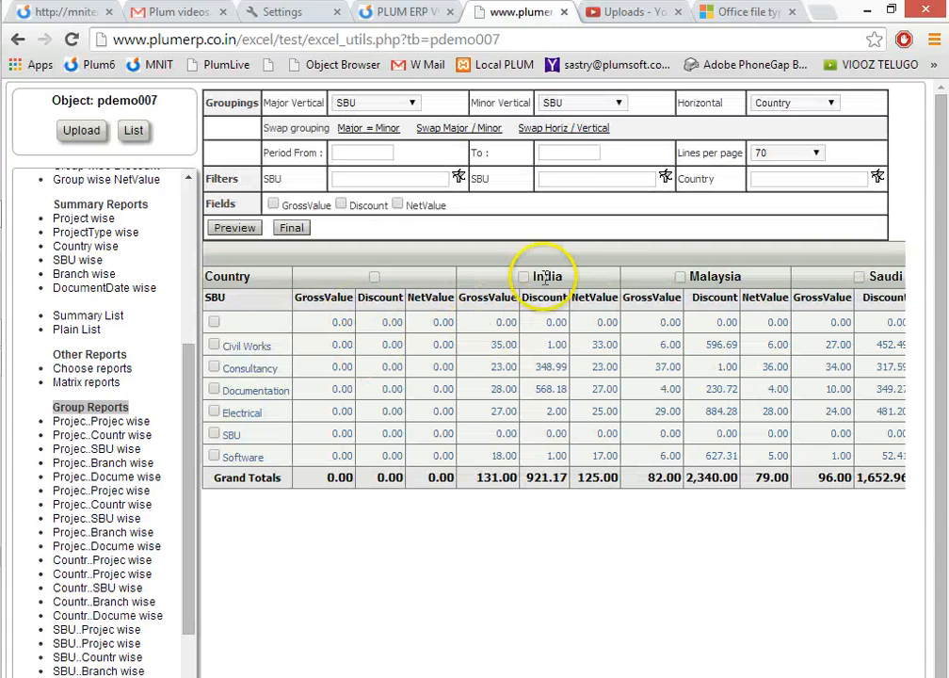
double_click(576, 277)
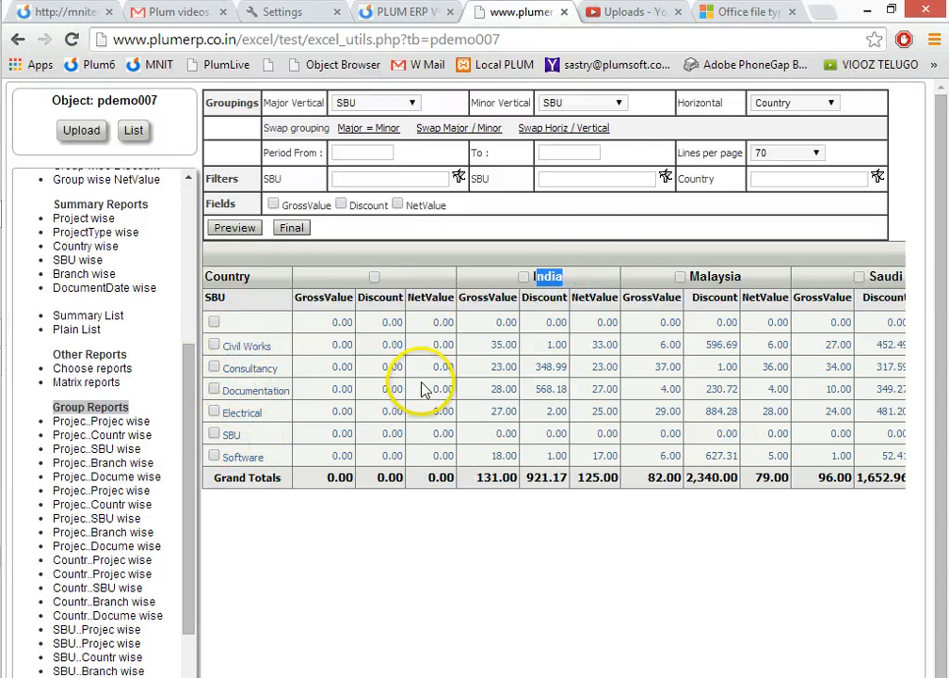
Swap the horizontal and vertical groupings and look over the country rows across the SBU columns.
left_click(572, 138)
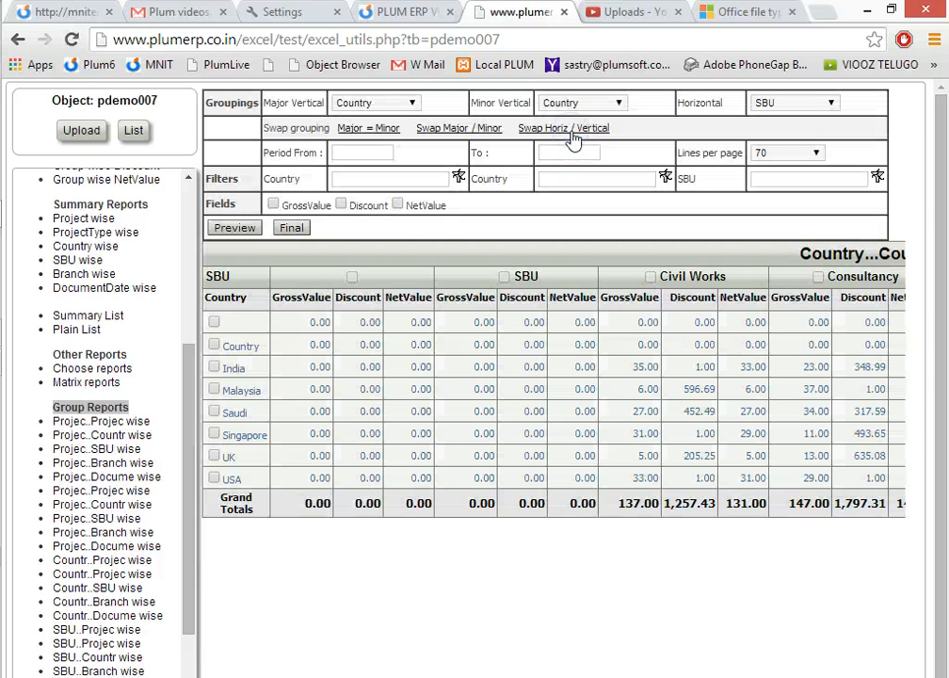
double_click(241, 345)
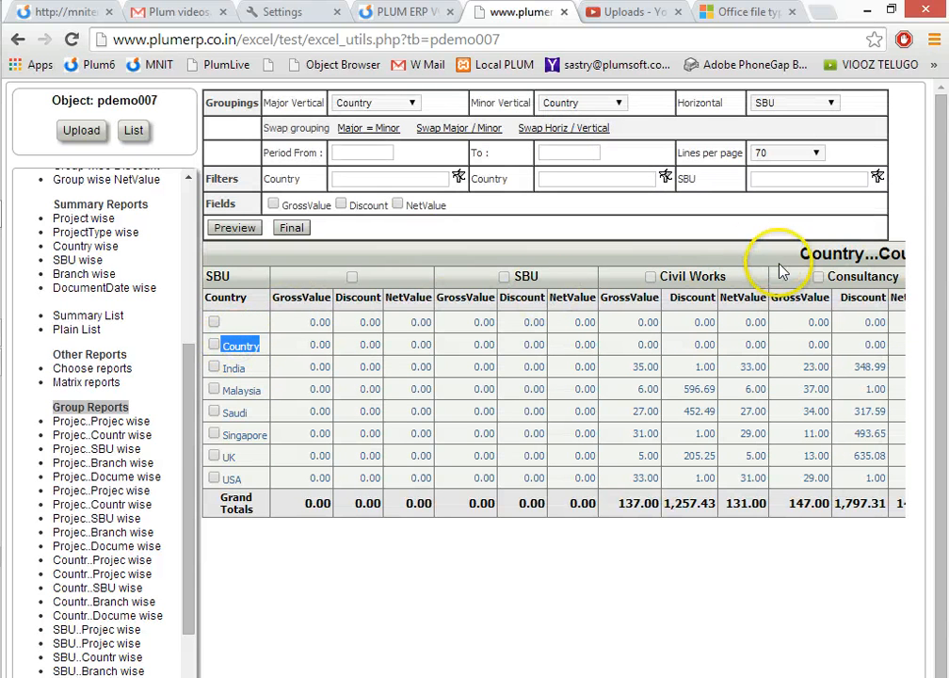
scroll(554, 377, "right", 7)
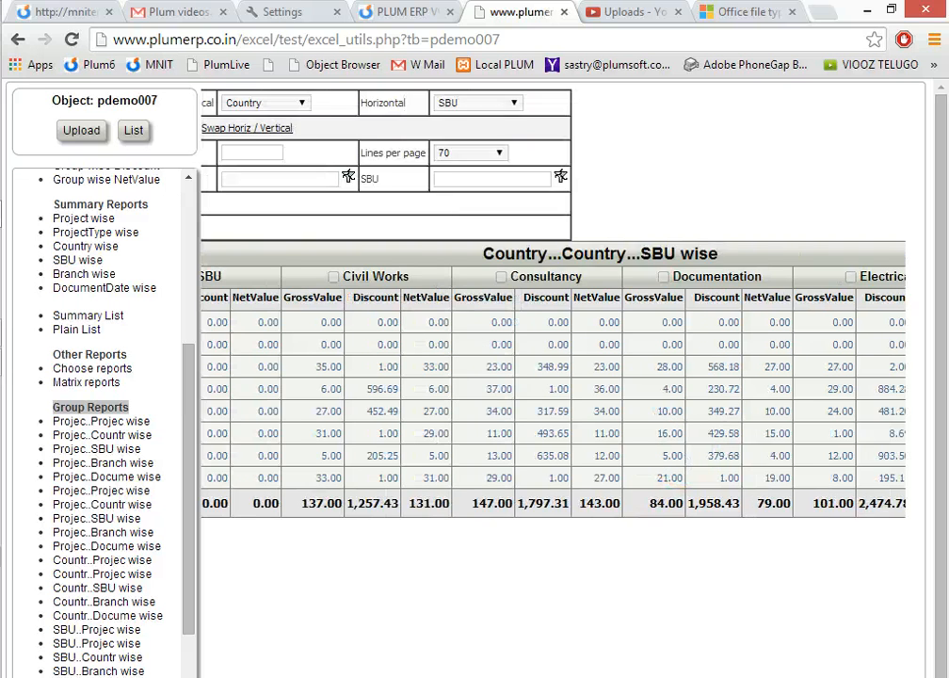
scroll(553, 376, "left", 7)
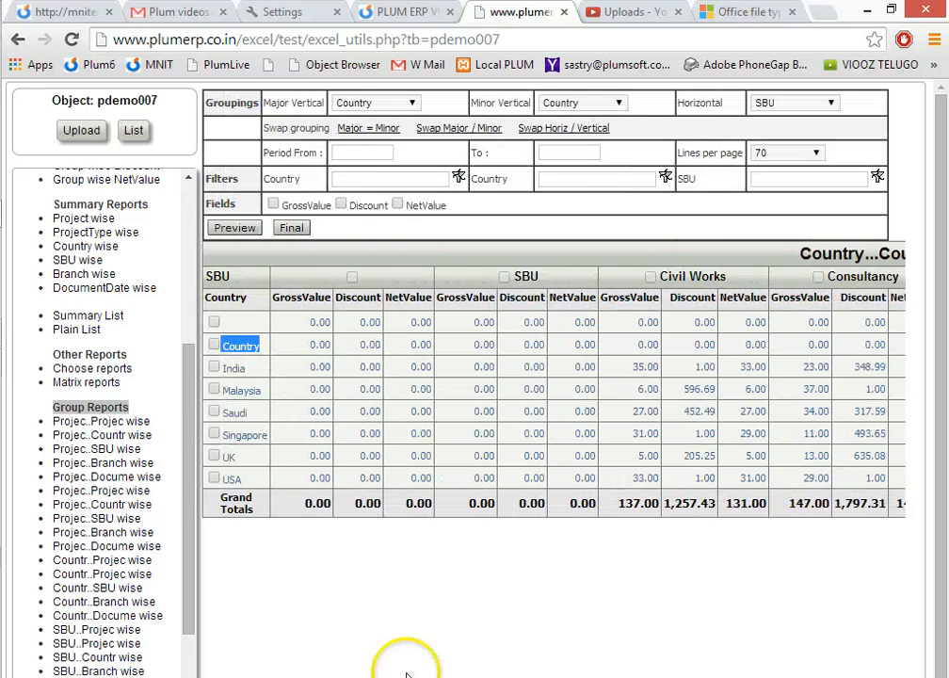
Set the minor vertical grouping to Branch and preview the matrix.
left_click(582, 116)
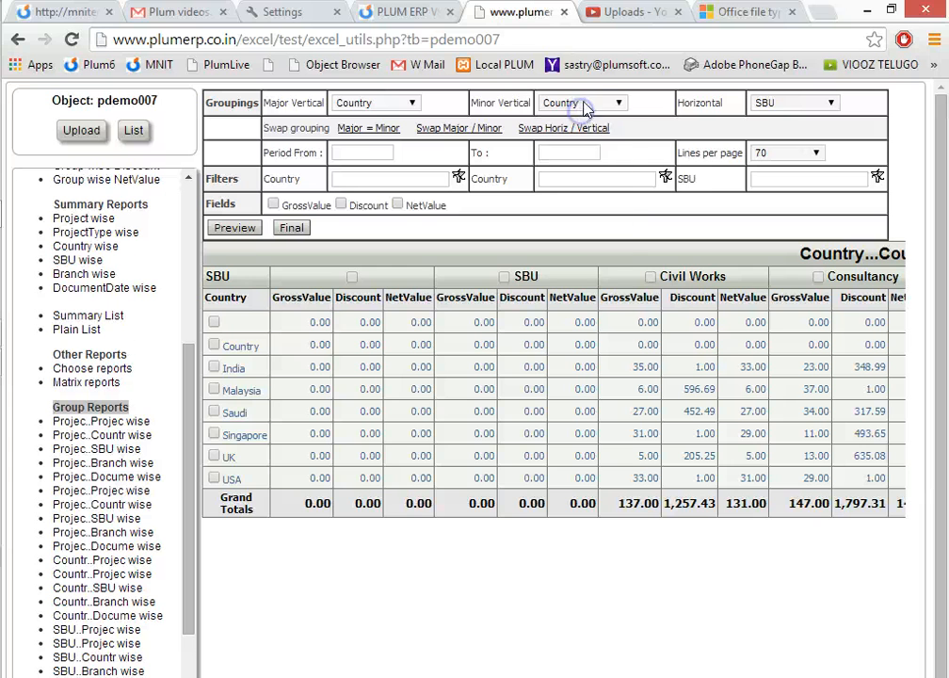
left_click(583, 106)
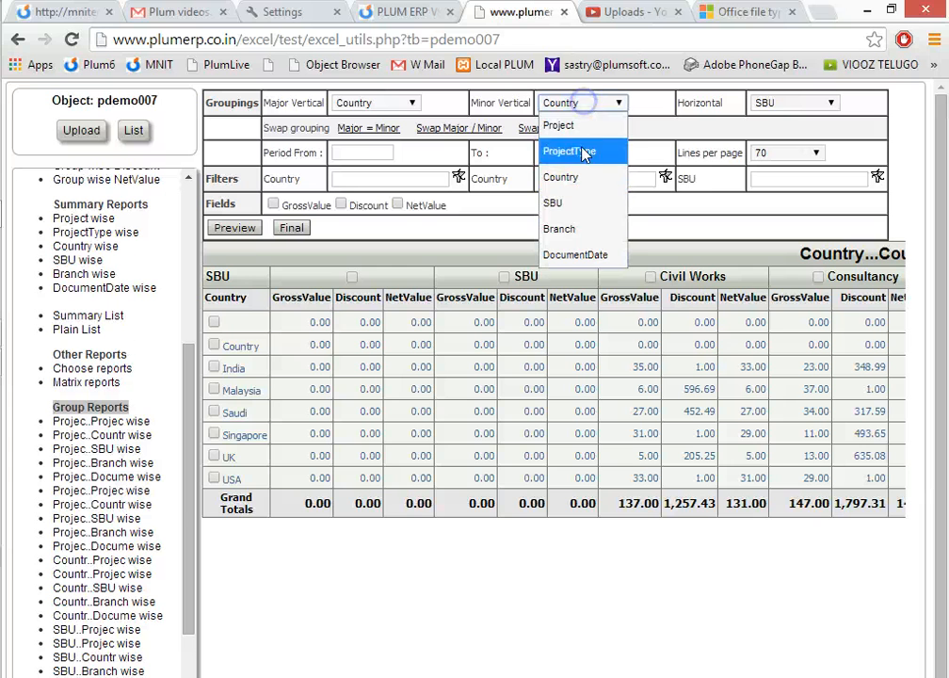
left_click(573, 229)
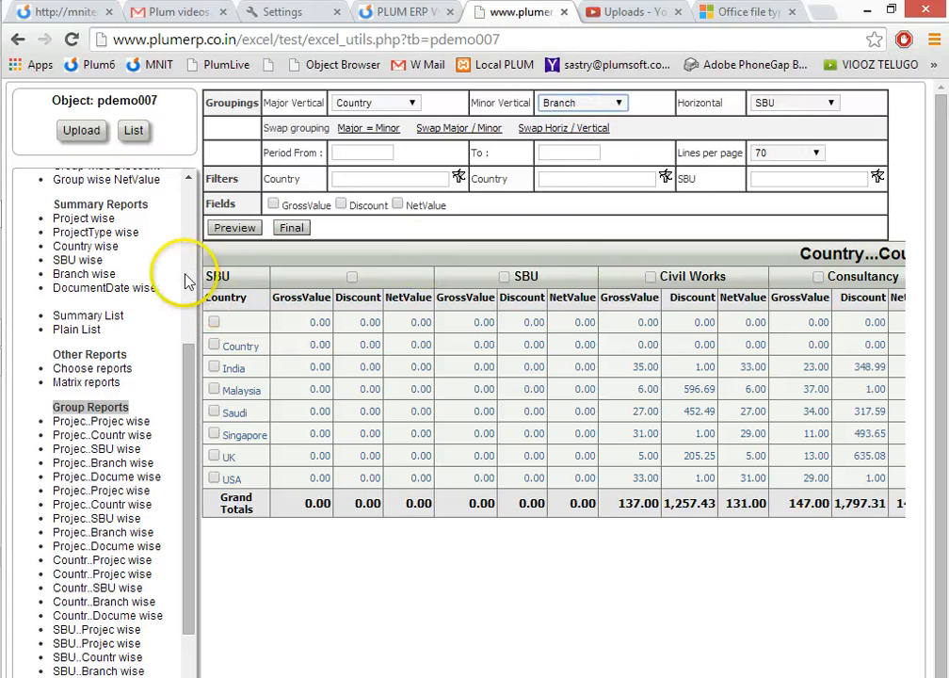
left_click(234, 227)
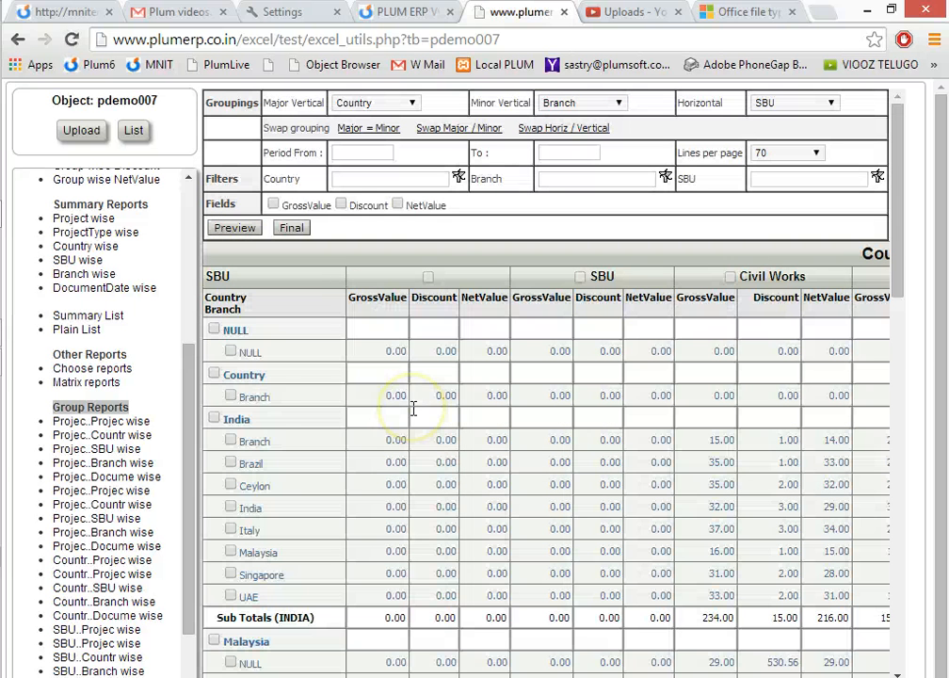
Select India and Saudi in the matrix as Country filter values.
left_click(215, 419)
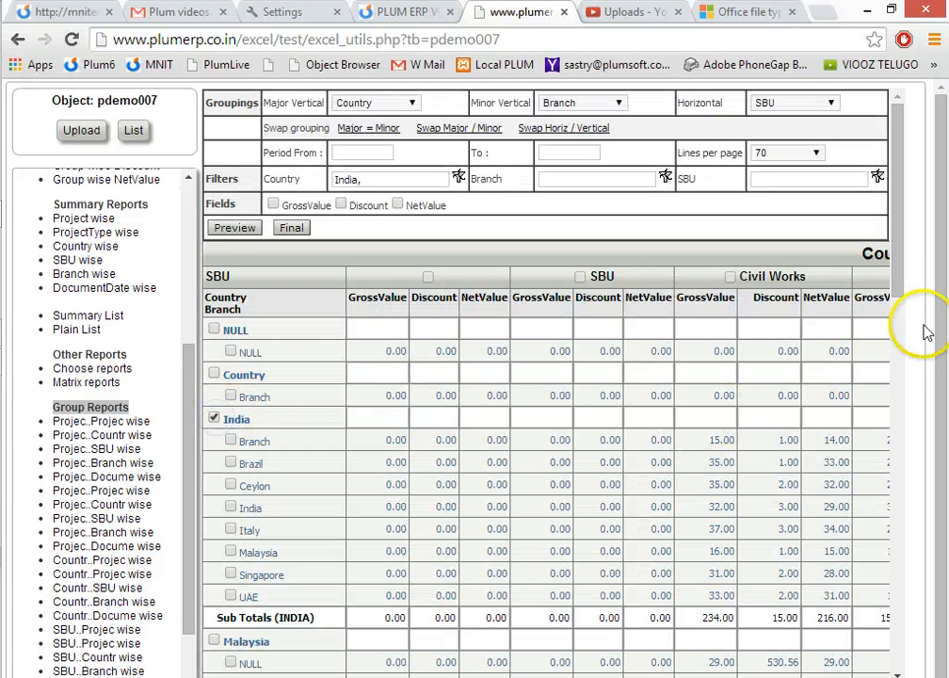
left_click_drag(900, 275, 905, 409)
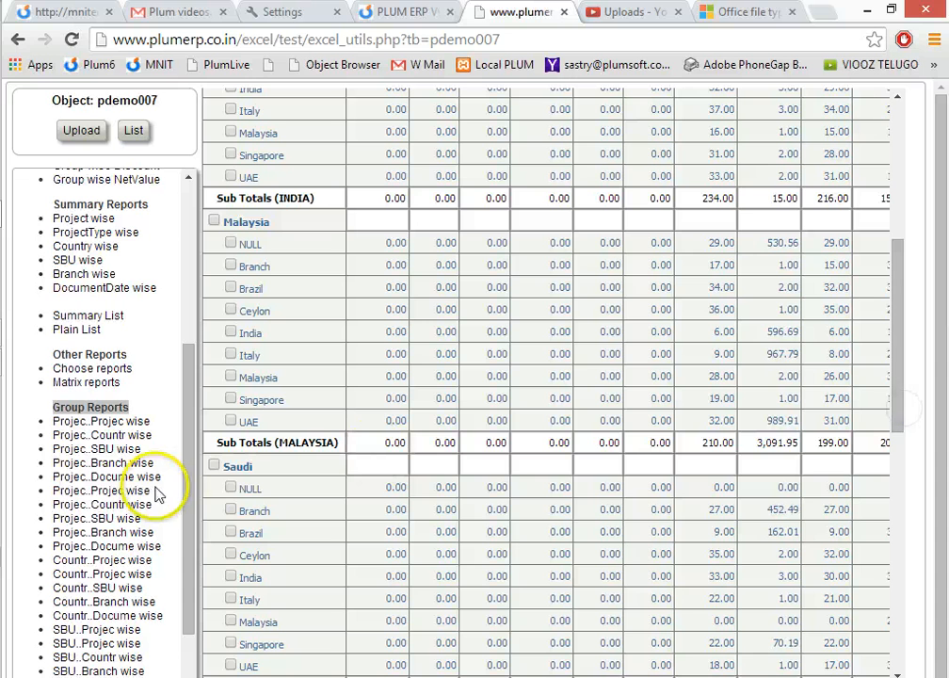
left_click(214, 466)
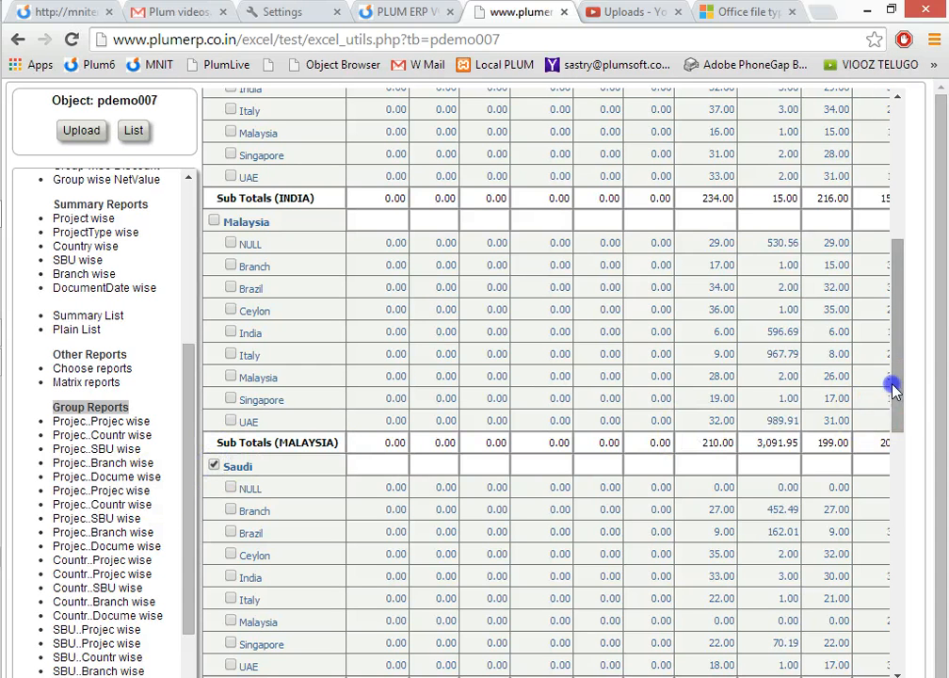
left_click_drag(894, 383, 891, 249)
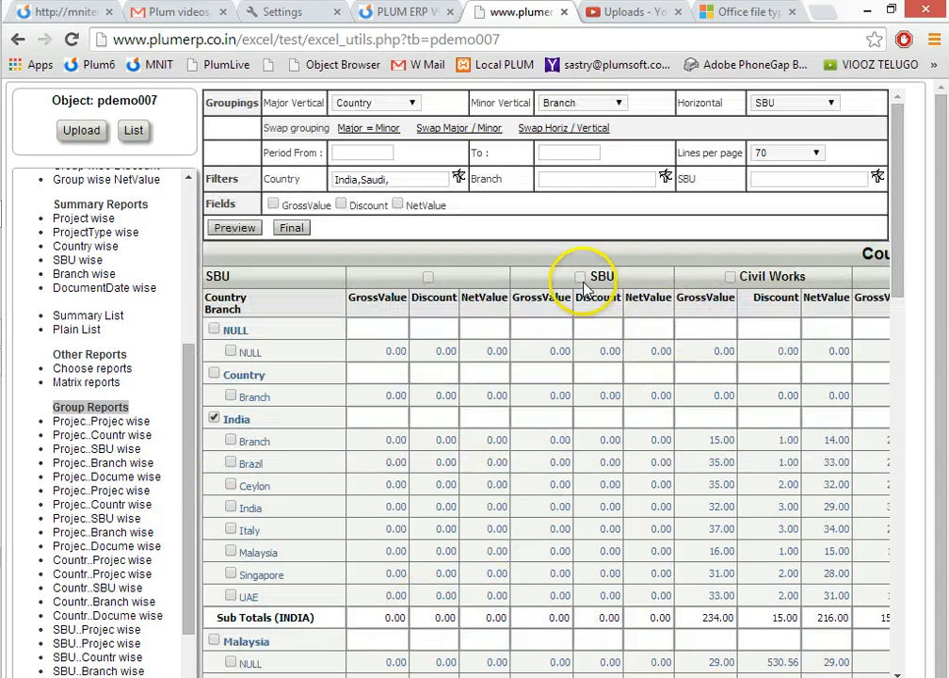
Select Civil Works and Documentation as SBU filter values and preview the filtered matrix.
left_click(731, 278)
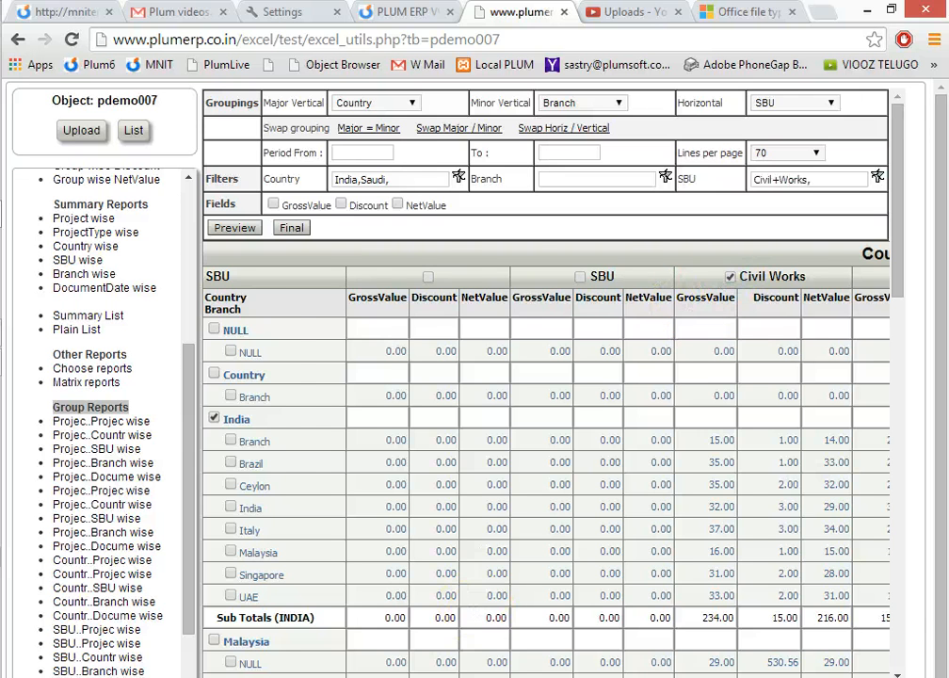
left_click_drag(485, 677, 715, 674)
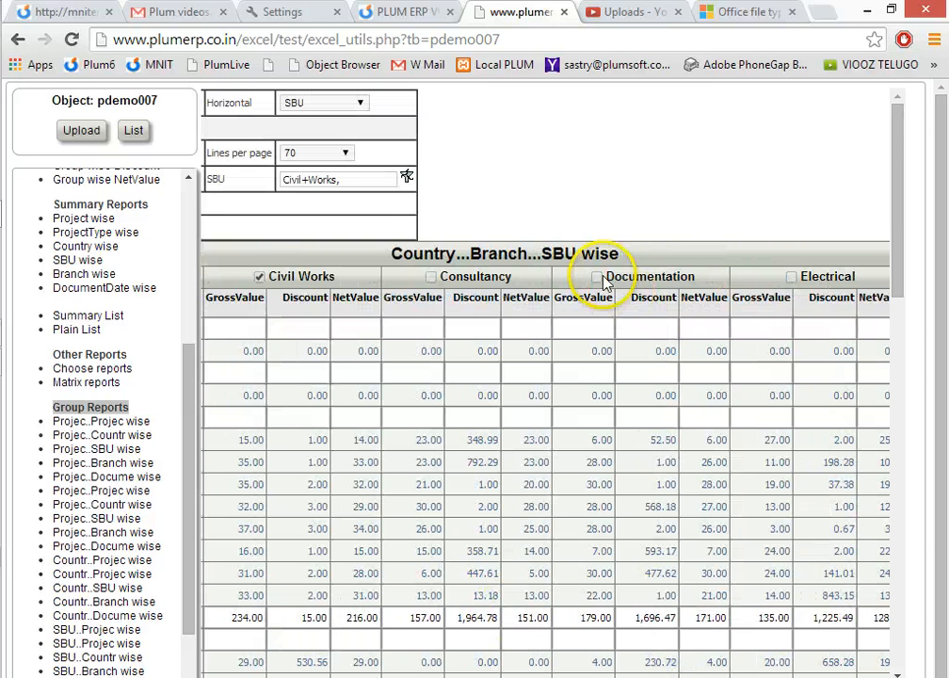
left_click(597, 277)
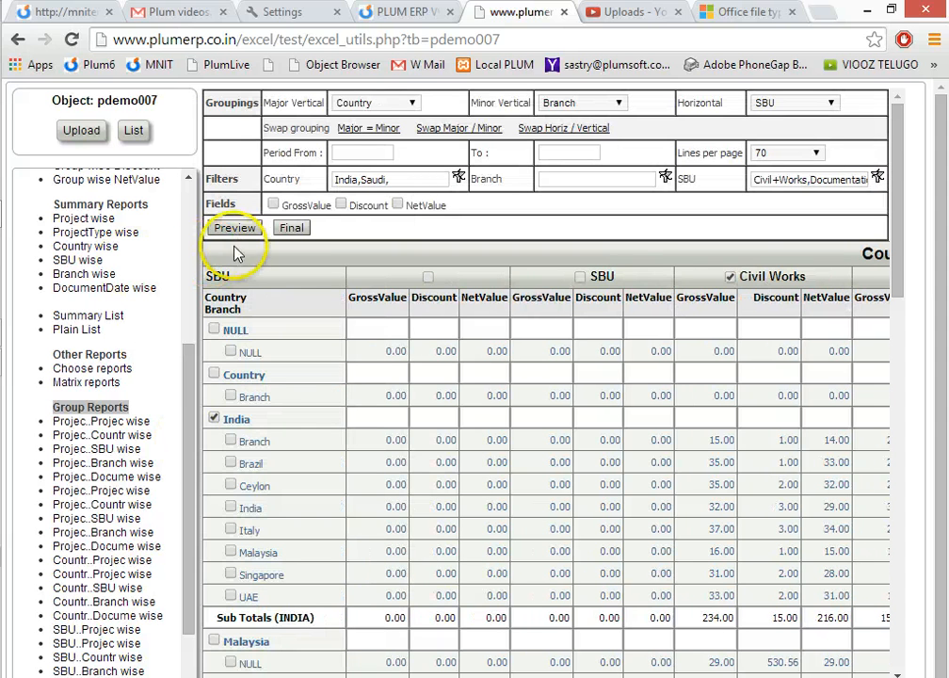
left_click(234, 229)
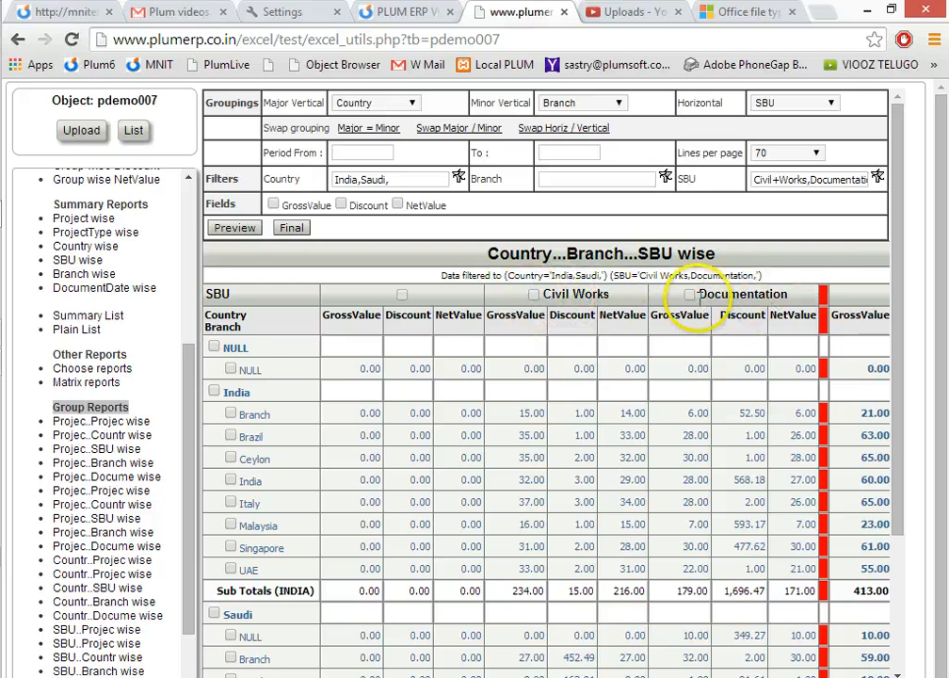
left_click_drag(895, 452, 902, 289)
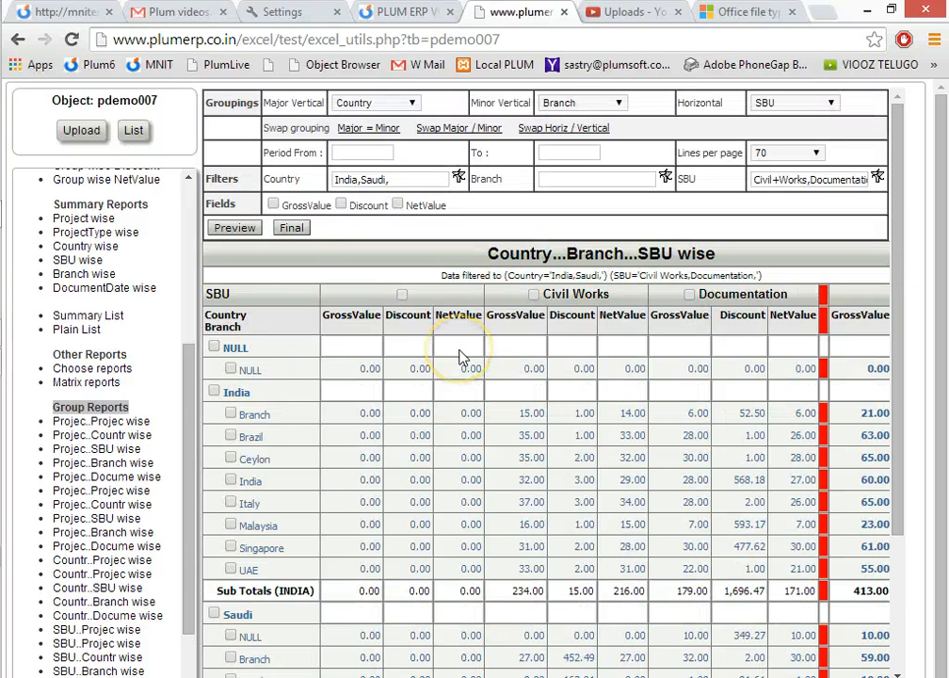
Include the GrossValue, Discount and NetValue fields in the filtered matrix and generate its final version.
left_click(273, 203)
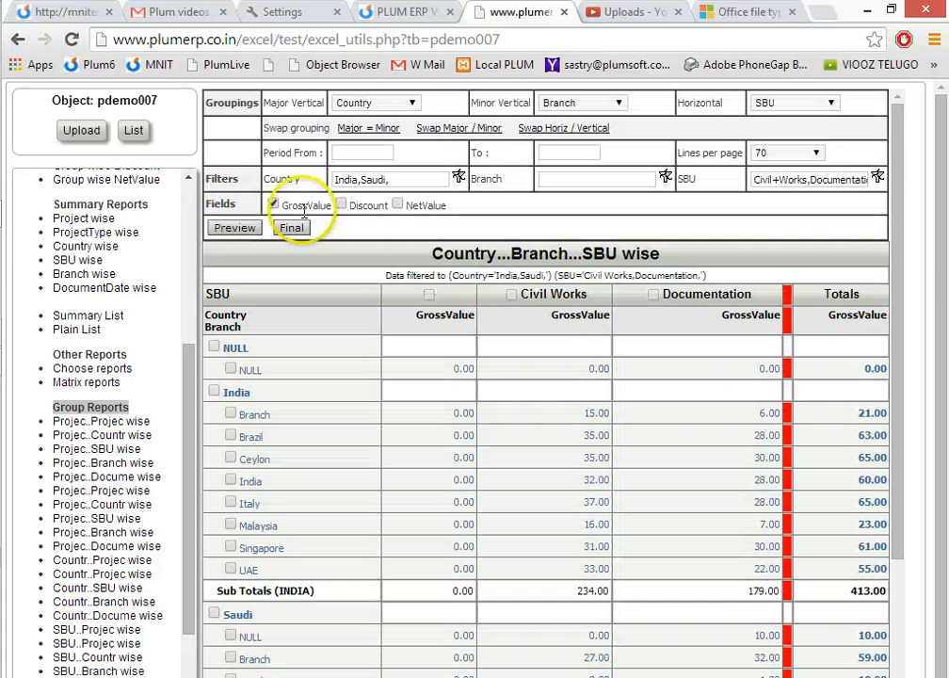
left_click(341, 206)
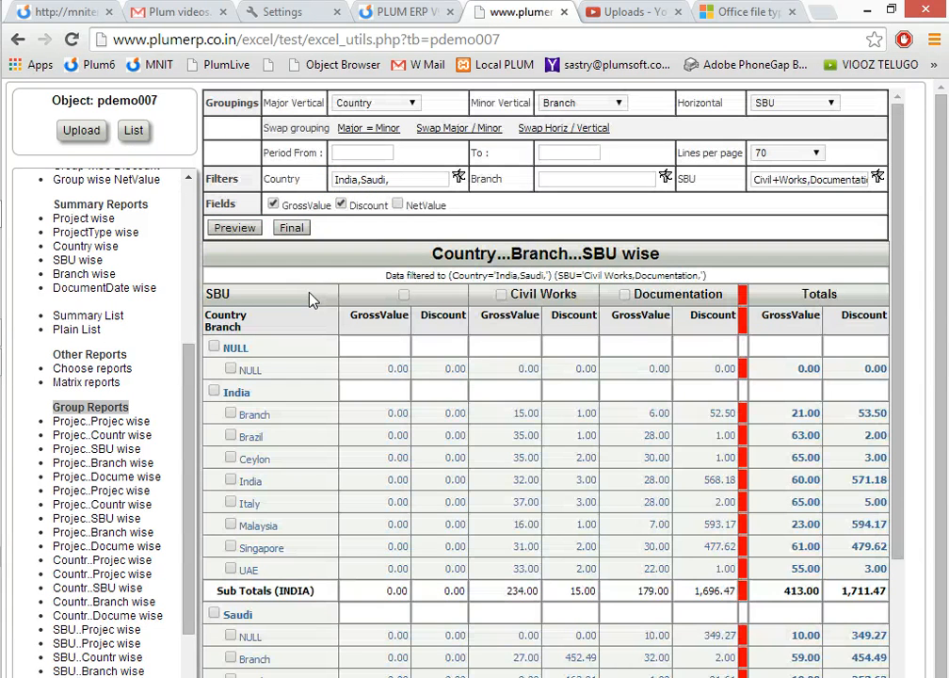
left_click(397, 204)
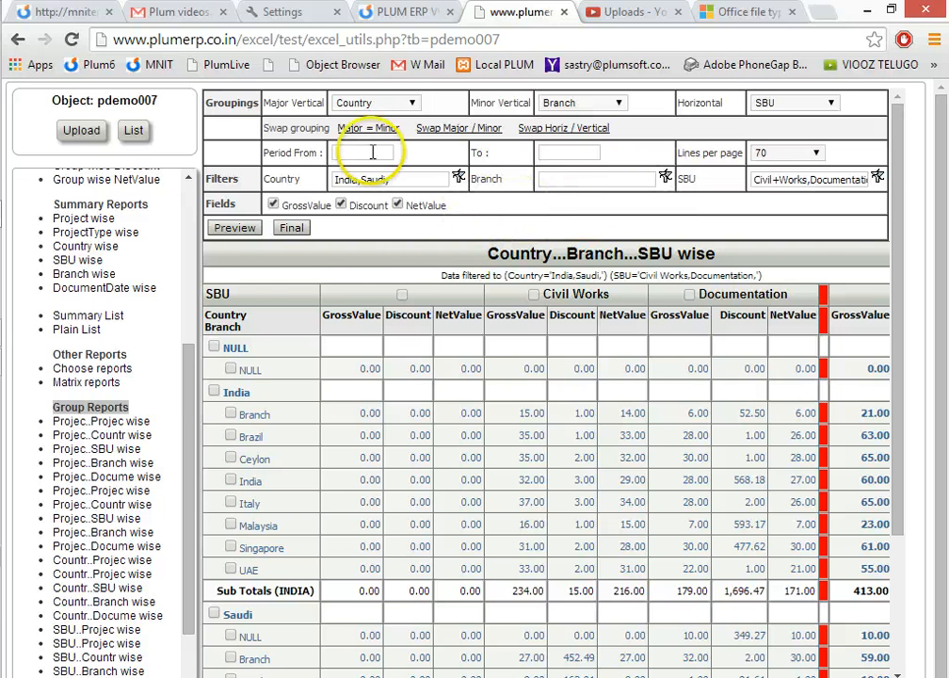
left_click(388, 103)
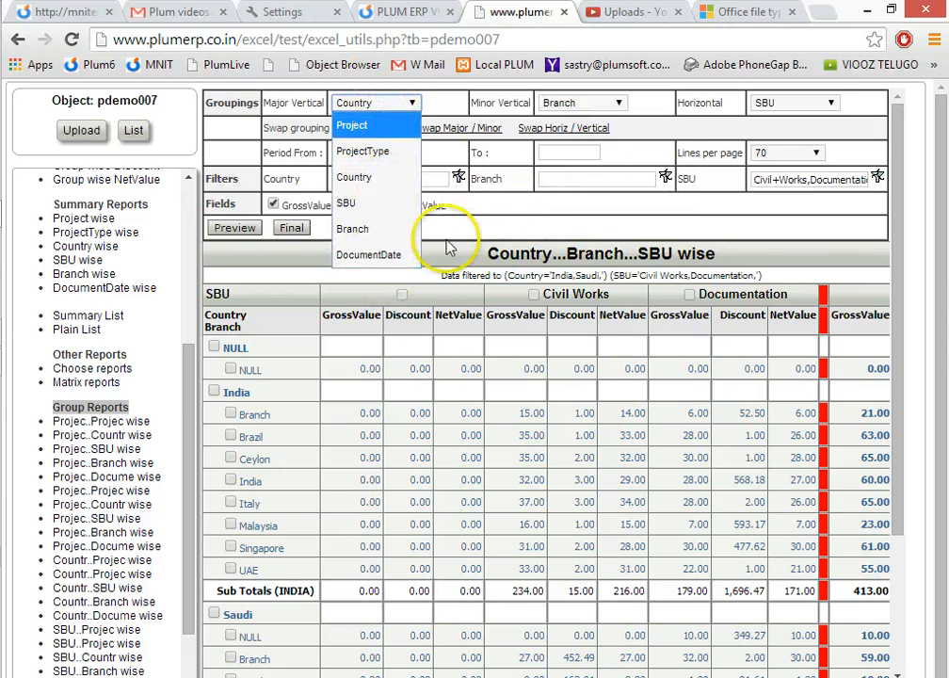
left_click(488, 229)
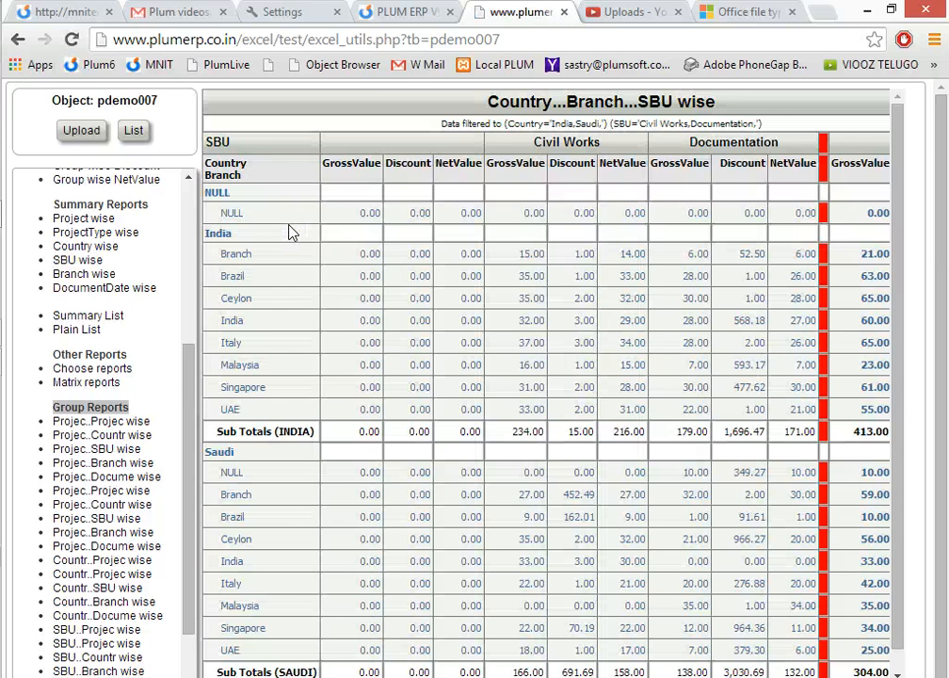
Copy the entire final matrix into the blank Excel workbook at cell A1, view it full size, and return to the report.
key("ctrl+a")
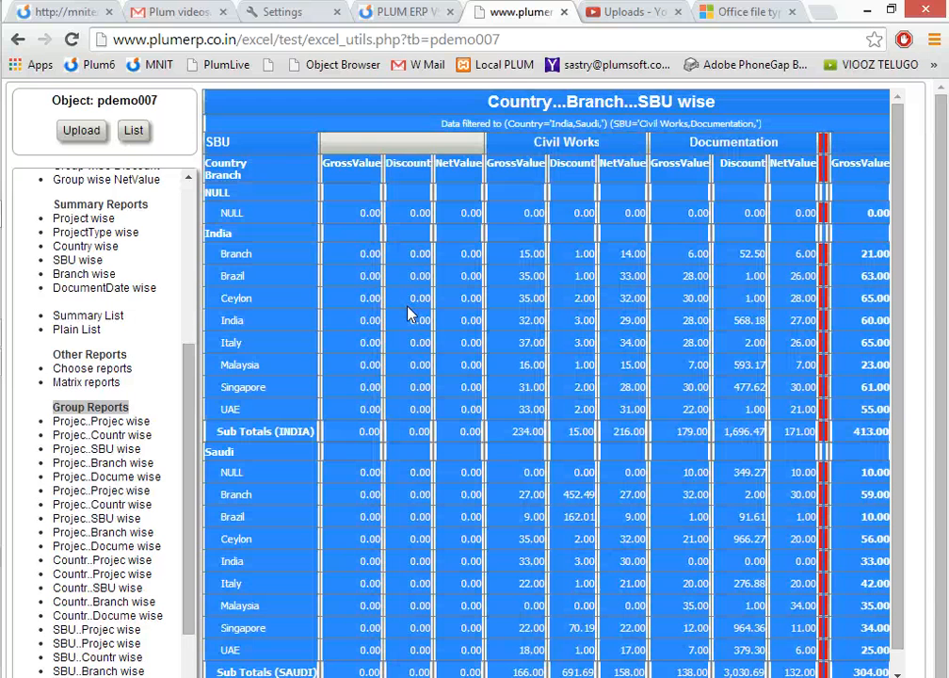
left_click(40, 361)
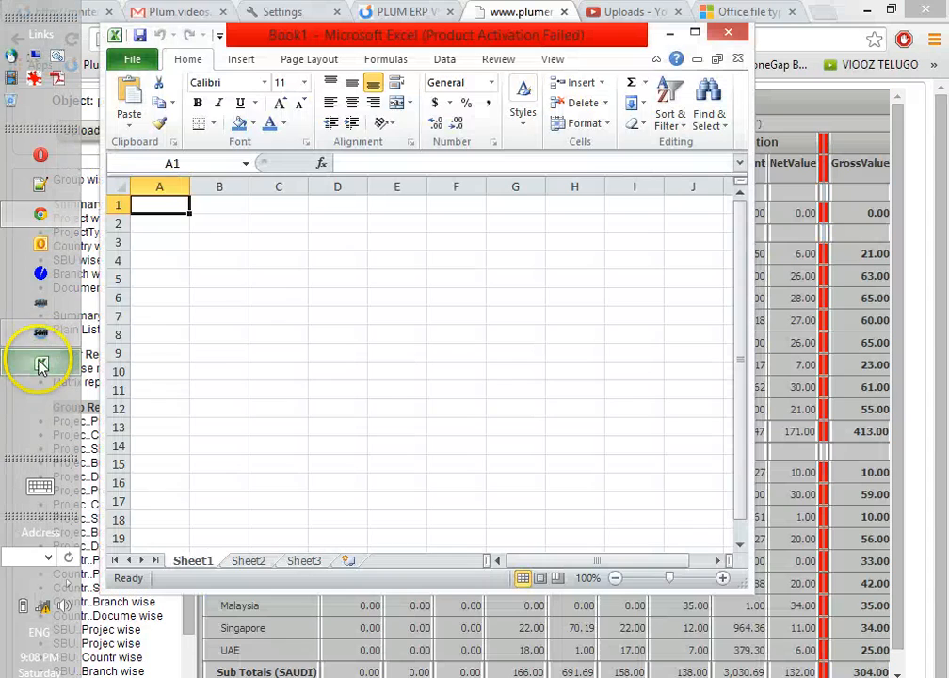
key("ctrl+v")
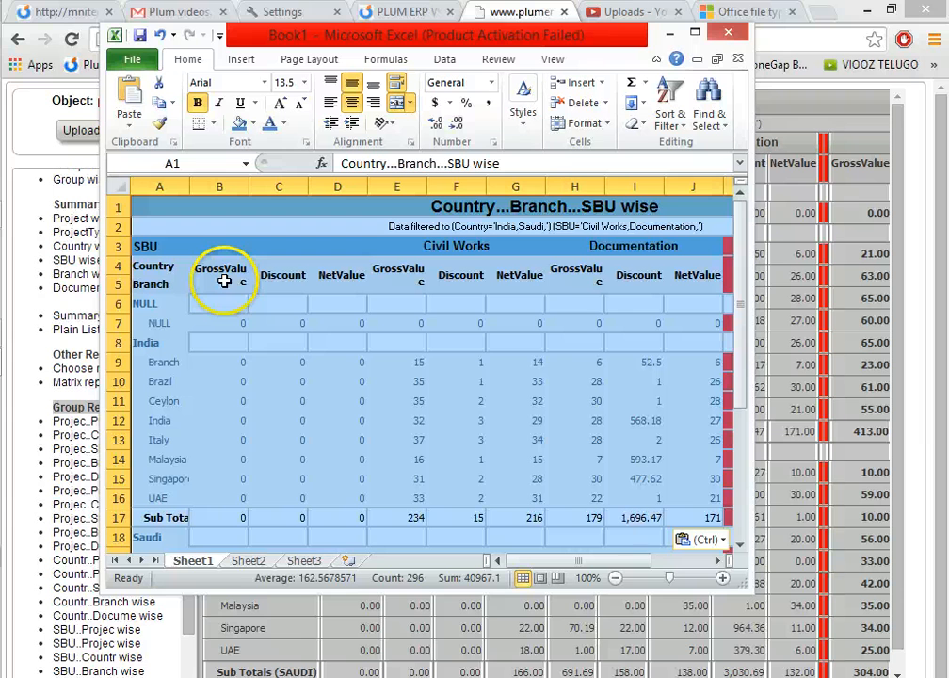
left_click(694, 32)
left_click(443, 424)
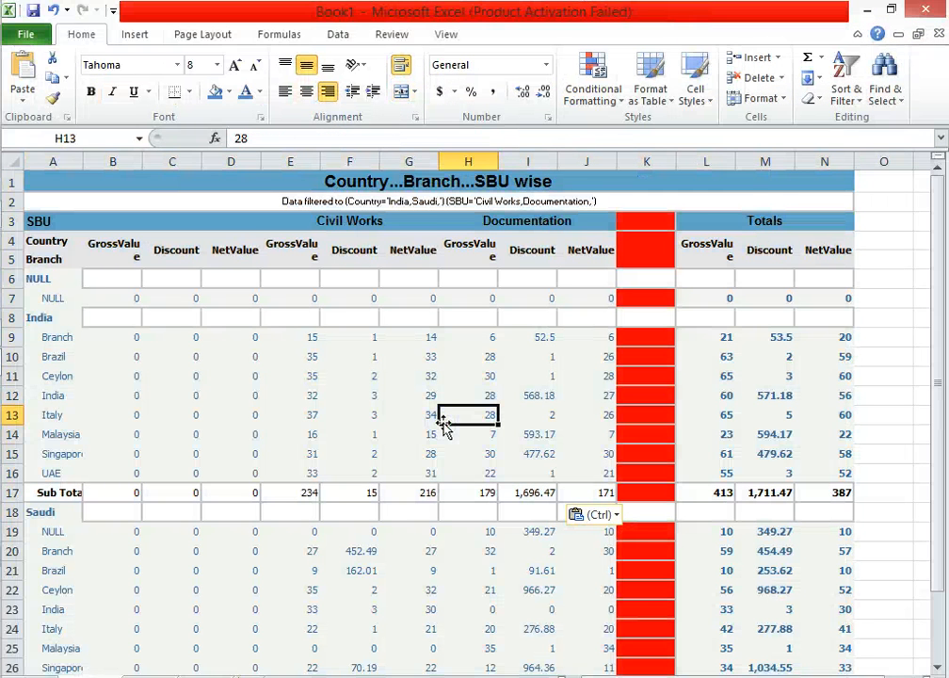
left_click(865, 9)
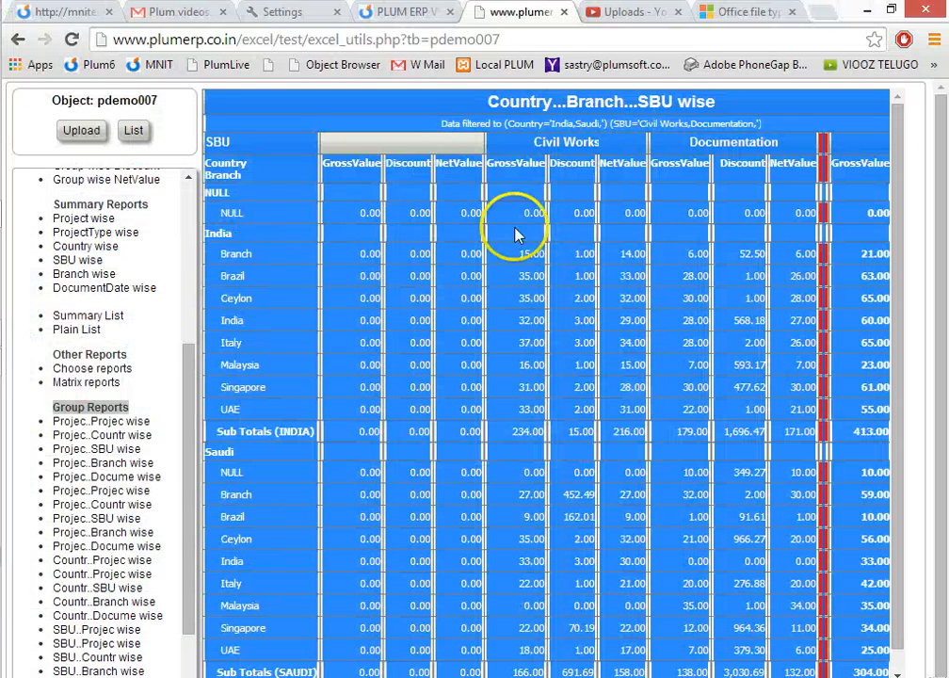
View the Project wise GrossValue pie chart and the Project wise GrossValue and Discount column chart.
left_click(189, 303)
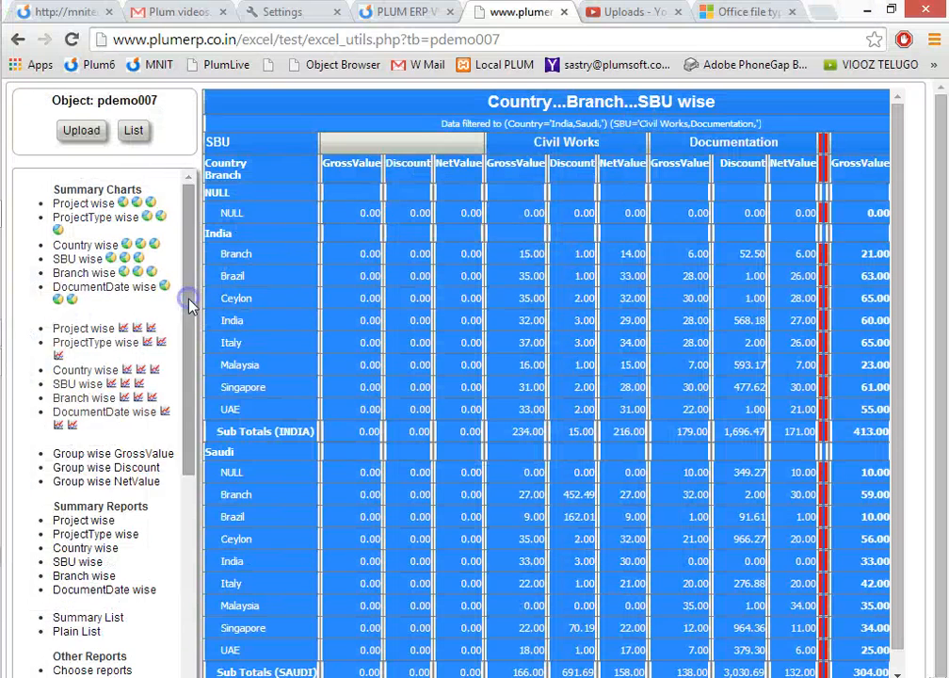
left_click(124, 204)
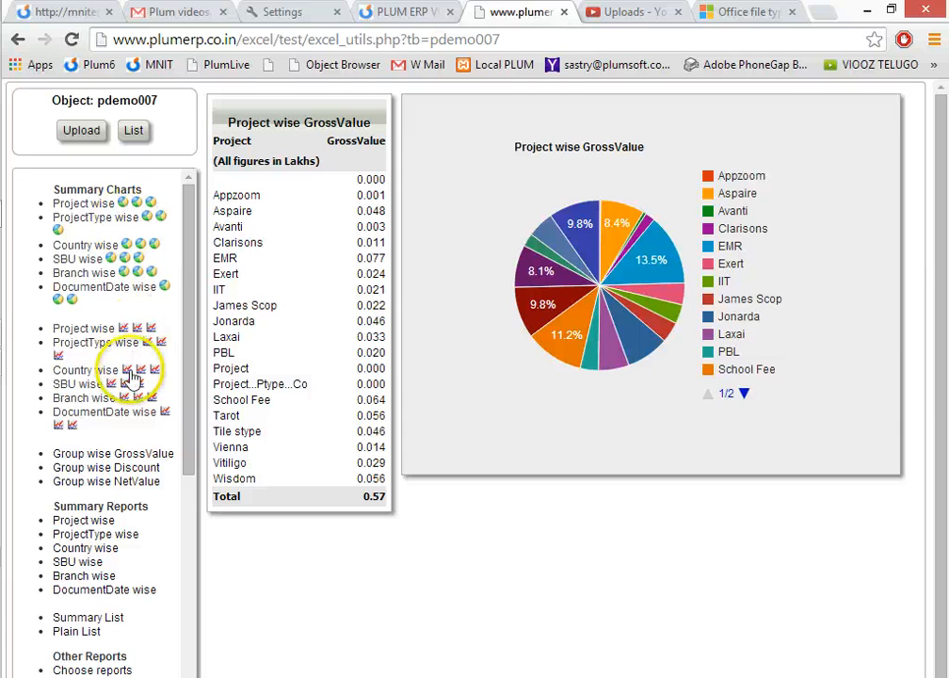
left_click(124, 327)
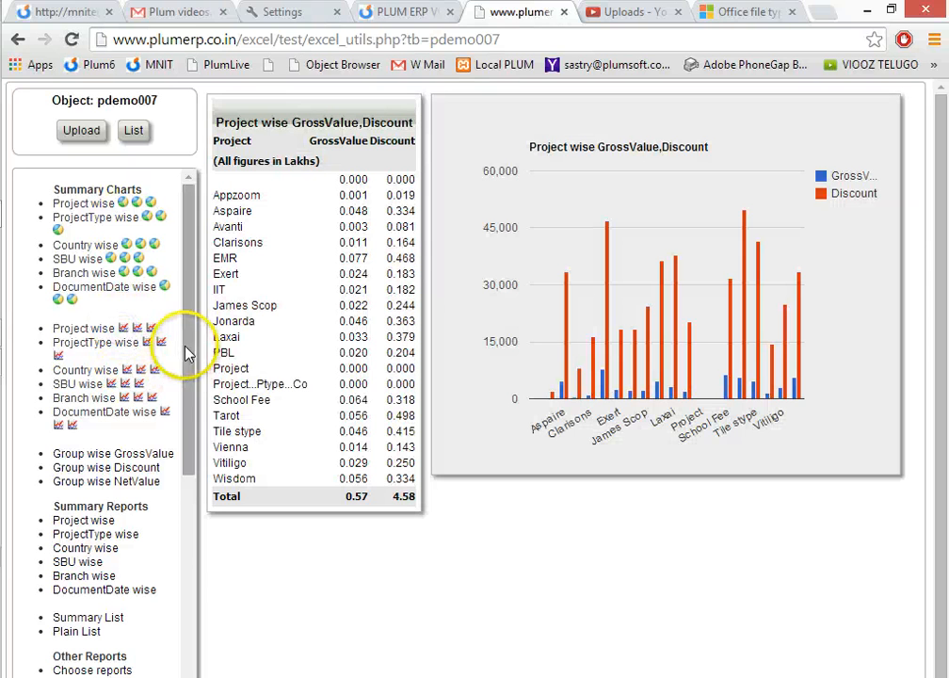
View the Group wise GrossValue and NetValue charts, then the SBU wise summary report.
left_click_drag(186, 334, 186, 439)
left_click(111, 274)
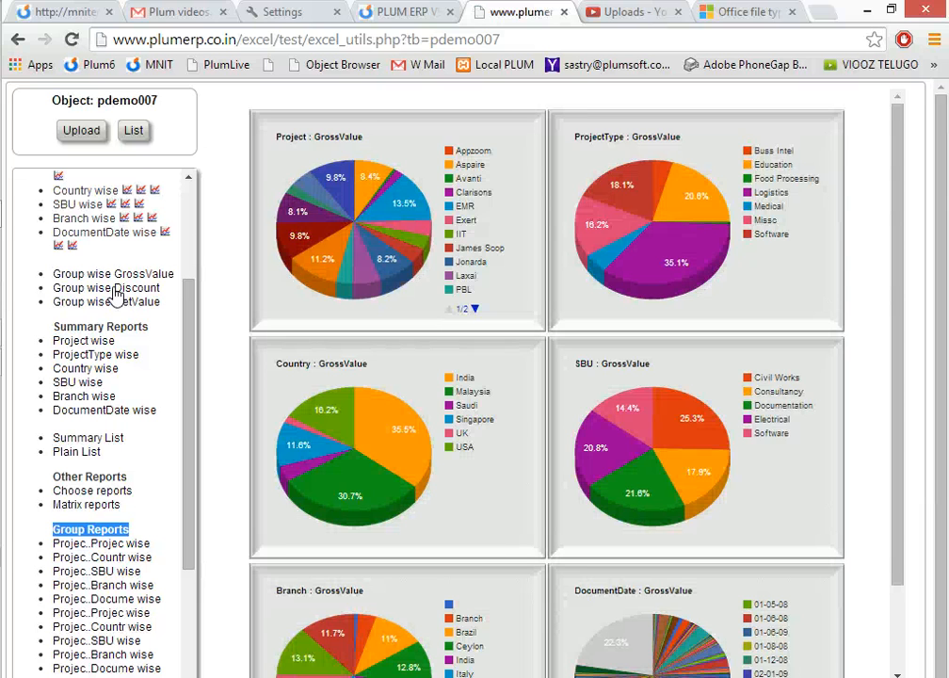
left_click(134, 303)
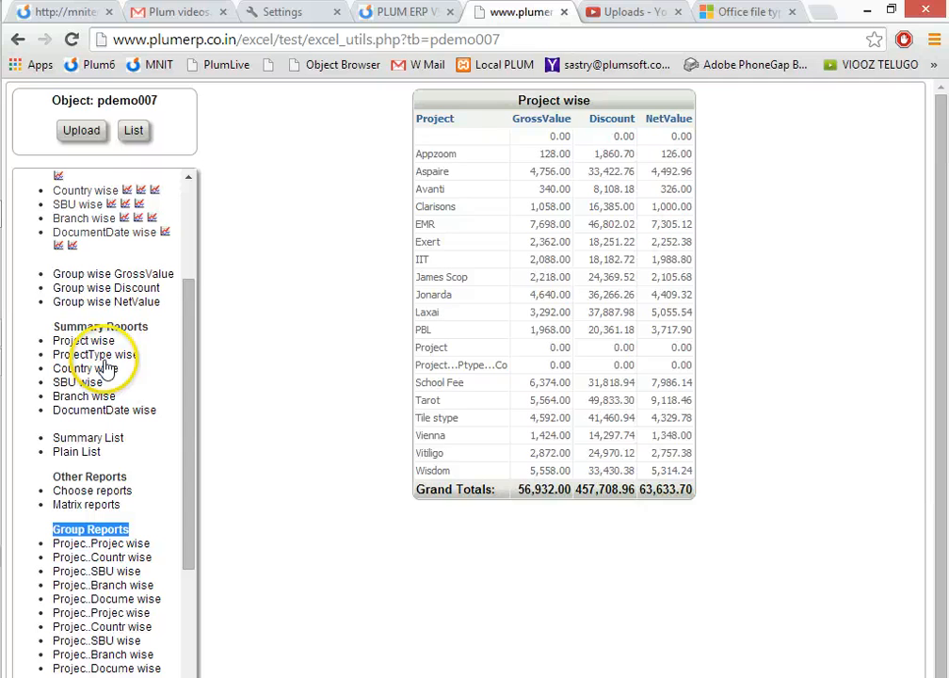
left_click(100, 356)
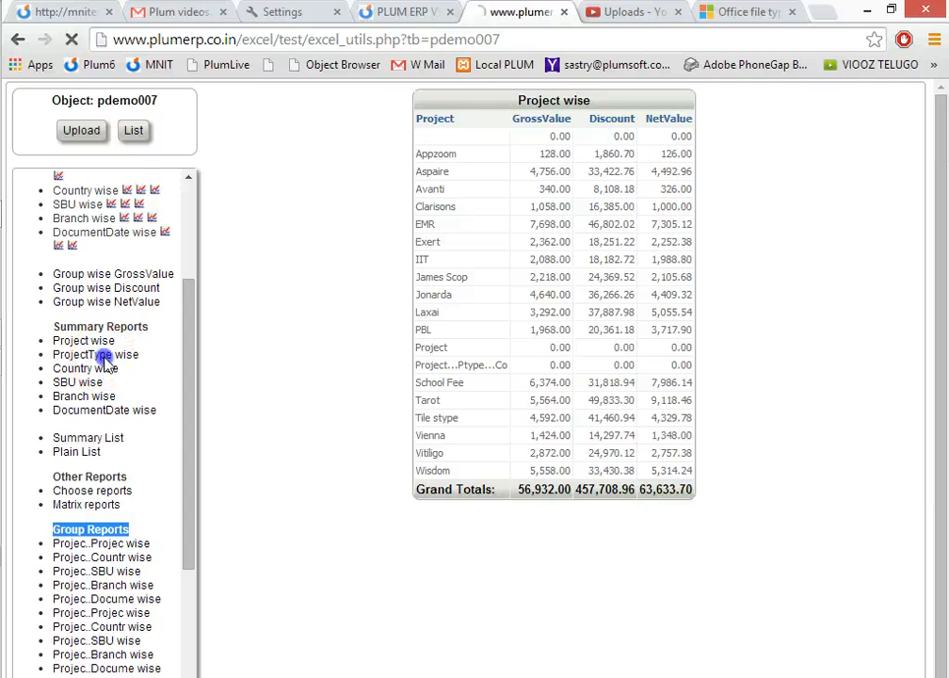
Browse several of the predefined group reports, finishing with the SBU and Branch wise report.
left_click_drag(184, 495, 187, 572)
left_click(117, 469)
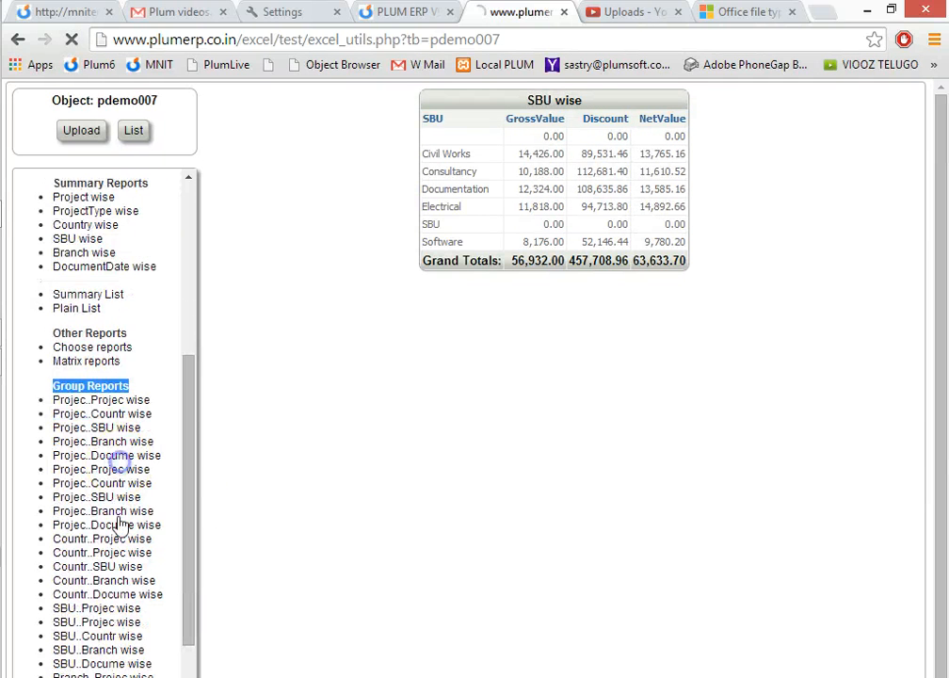
left_click(118, 523)
left_click(118, 601)
left_click(120, 651)
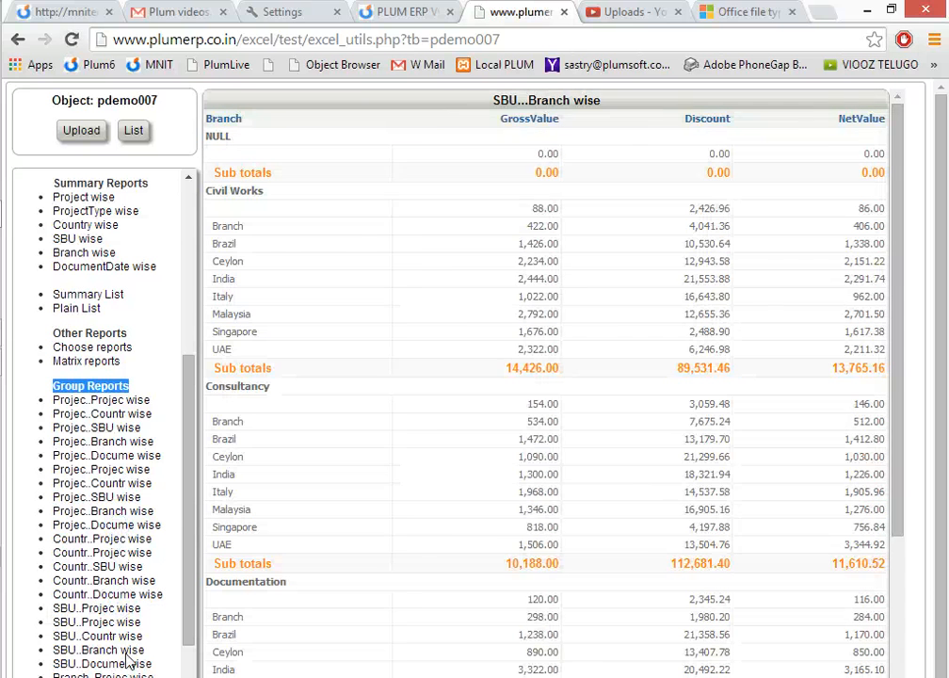
Open Choose reports briefly, then open the Matrix reports page.
left_click(100, 348)
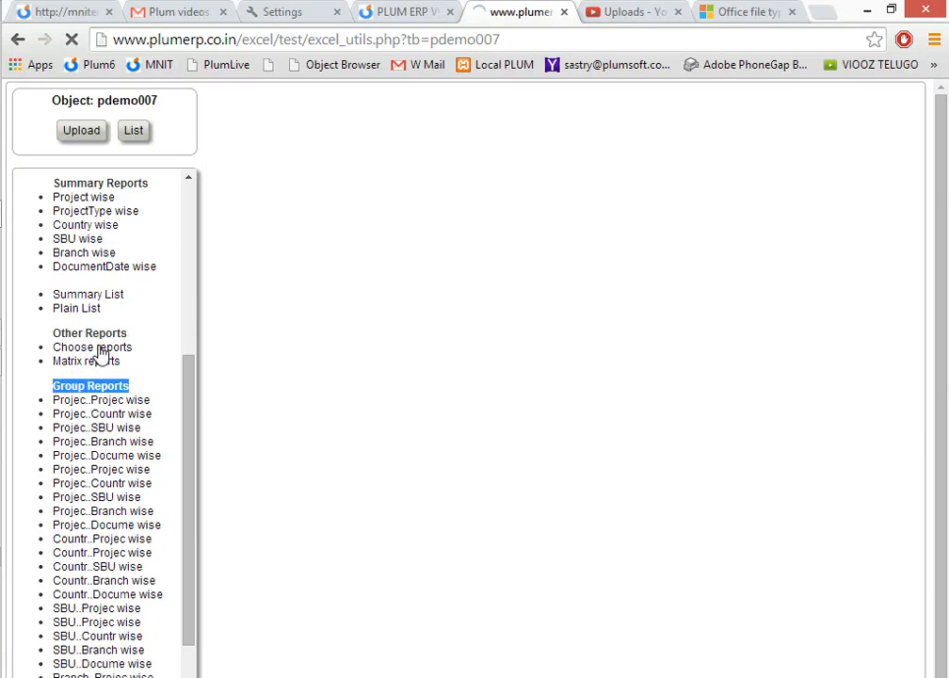
left_click(89, 366)
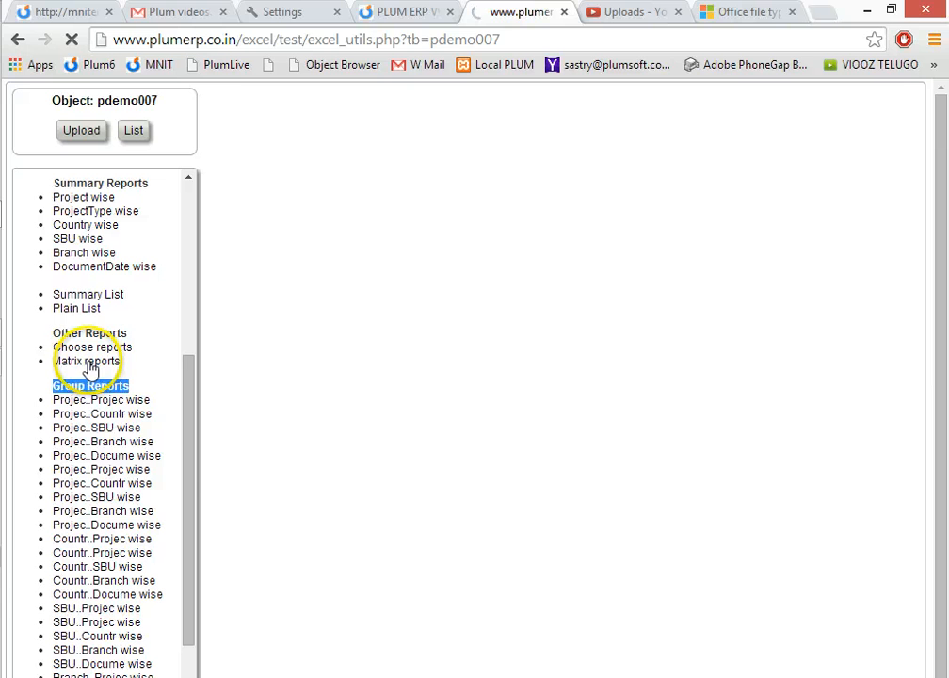
left_click(94, 363)
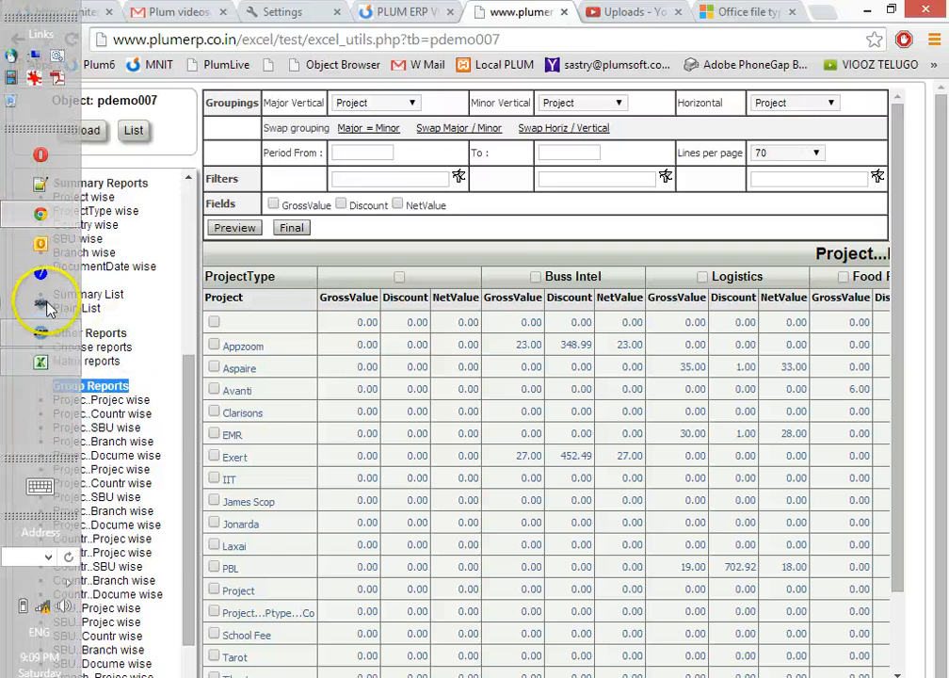
Switch to the Excel workbook Book1, look through Sheet3, Sheet2 and Sheet1, and close it without saving.
left_click(34, 359)
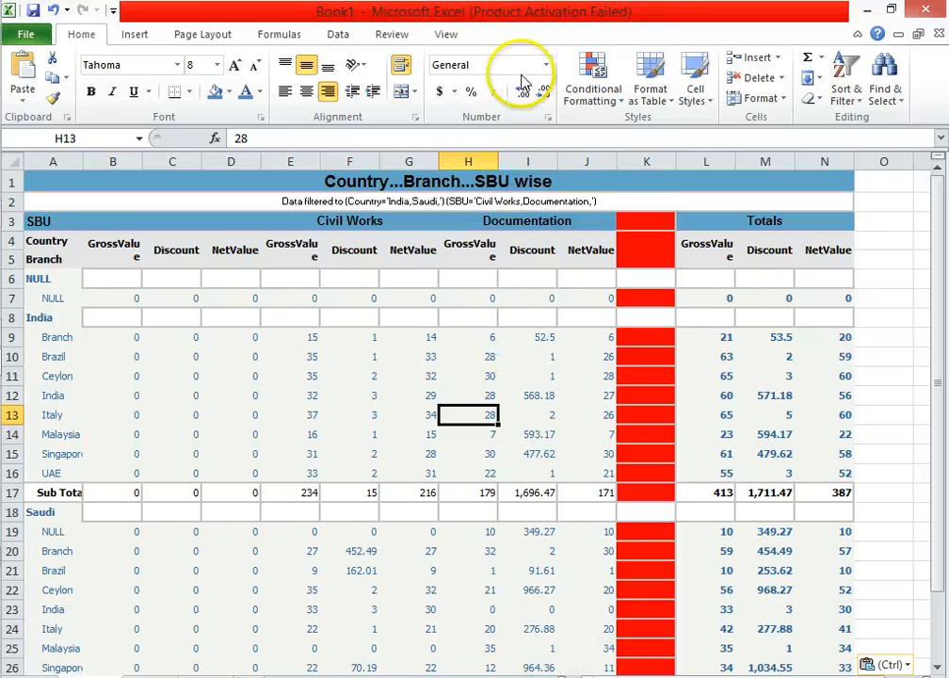
double_click(438, 8)
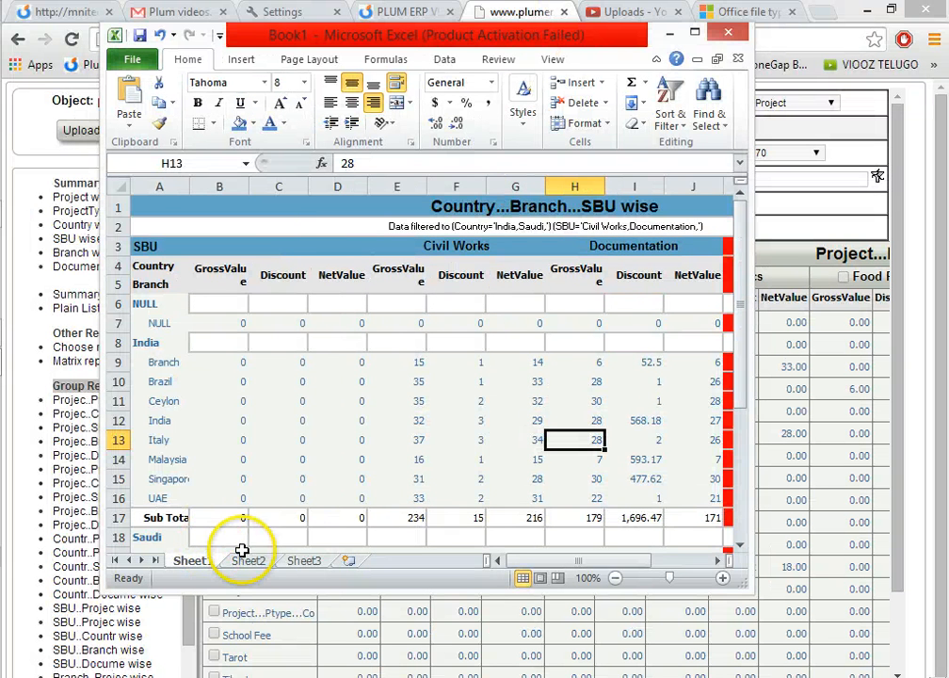
left_click(304, 562)
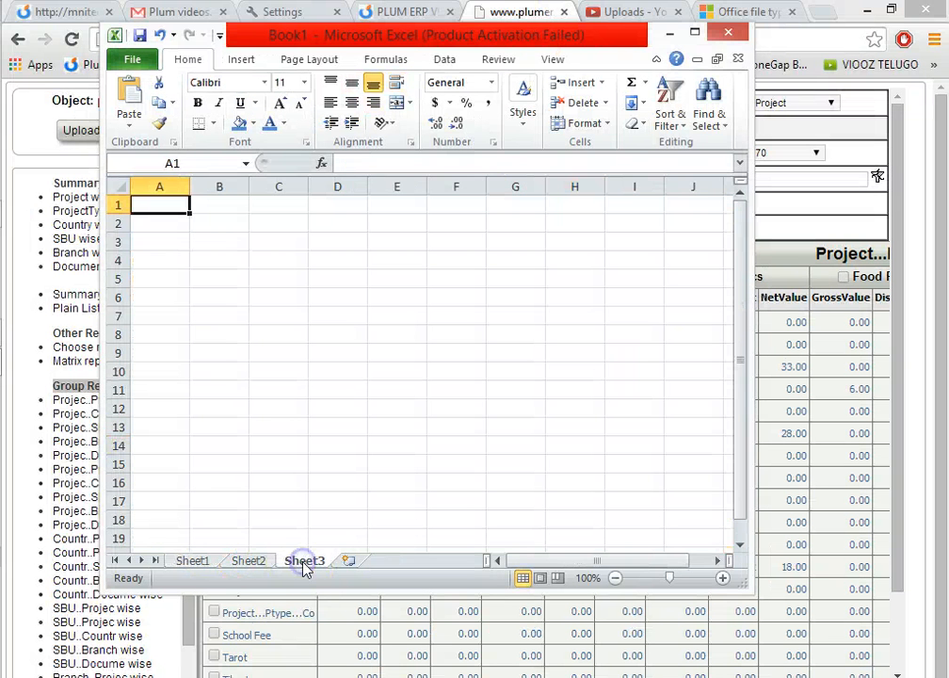
left_click(247, 561)
left_click(194, 561)
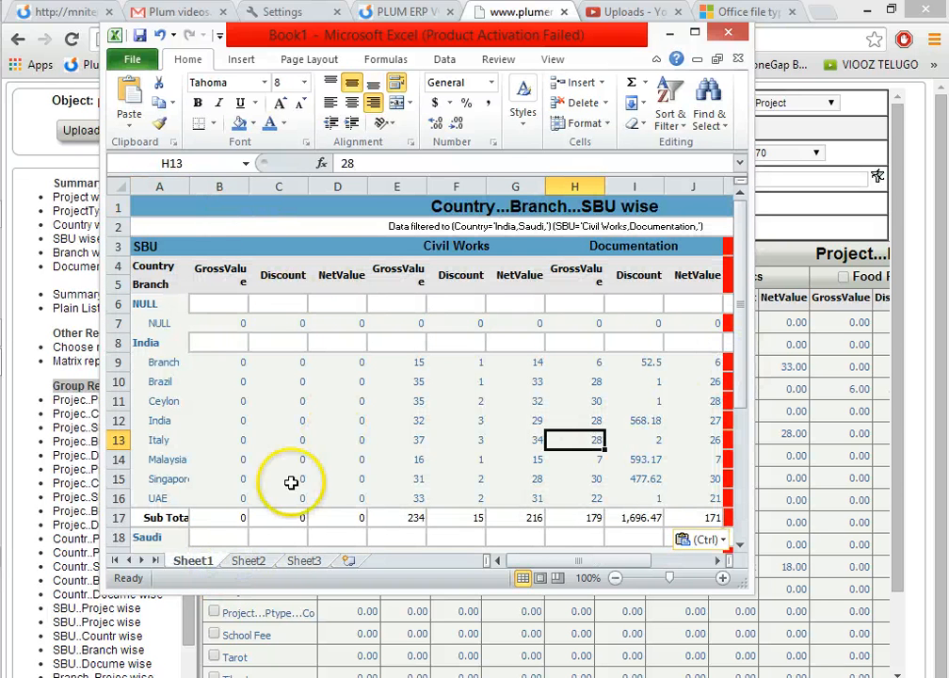
left_click(718, 35)
key("n")
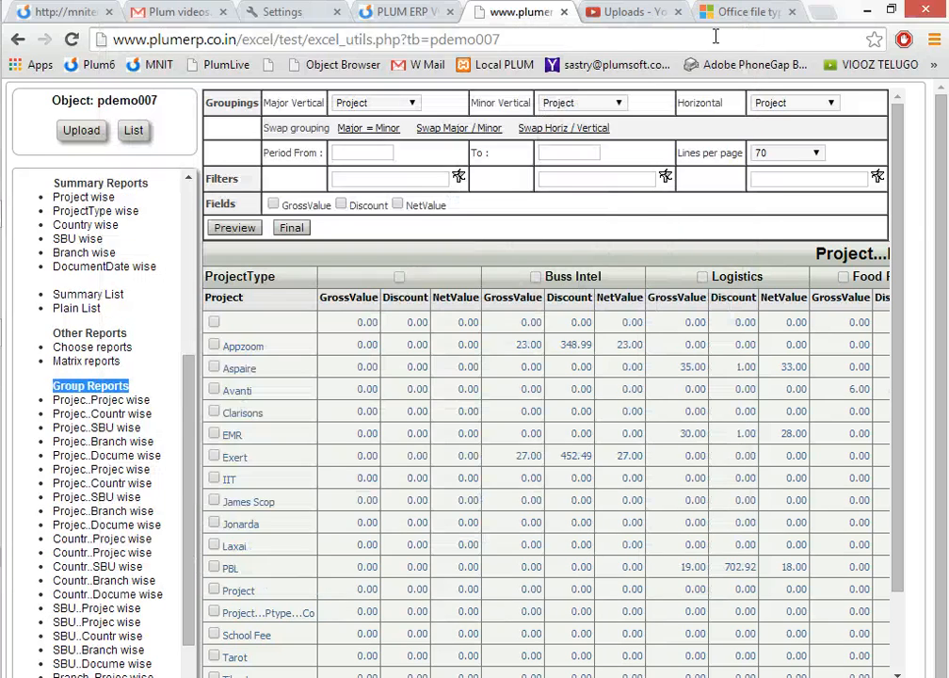
Open the Sample Download file from the desktop in Excel, dismiss the activation wizard, and look through its rows.
key("super+d")
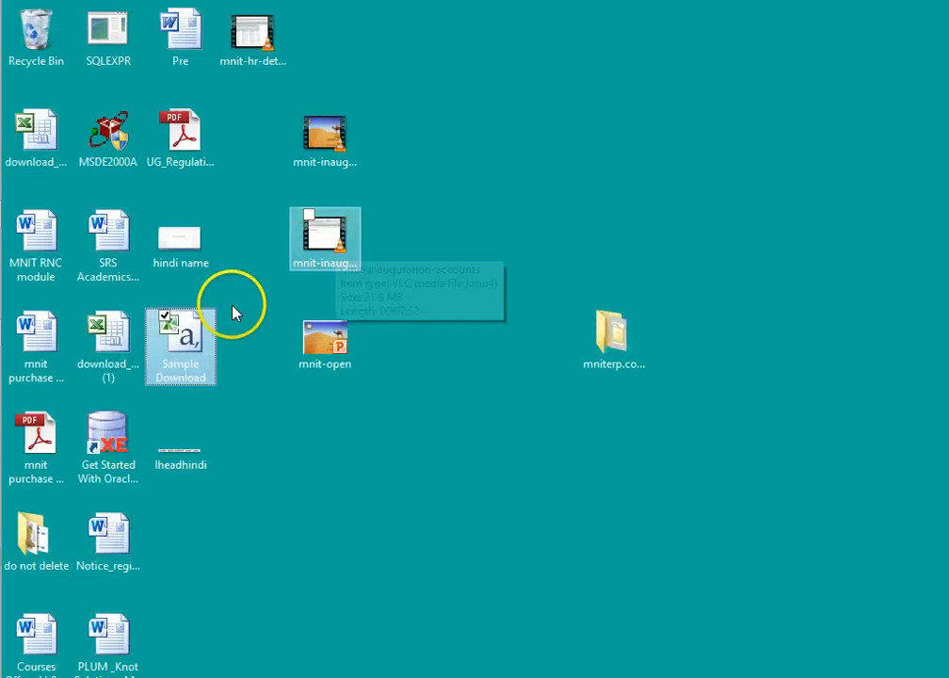
double_click(188, 329)
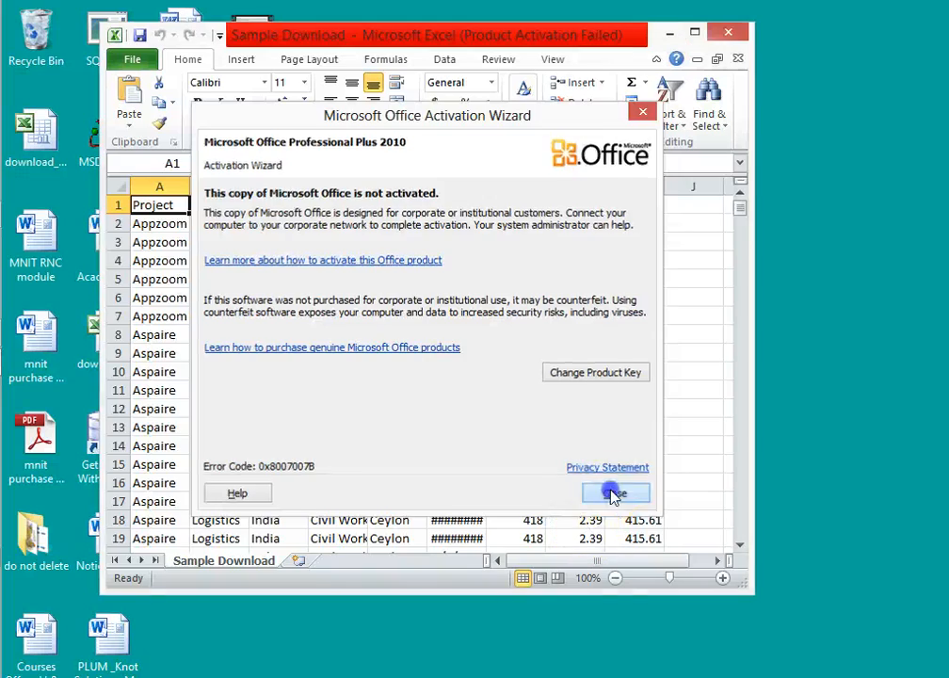
left_click(614, 493)
left_click_drag(740, 209, 739, 546)
Close the Sample Download workbook, minimize the recorder window, and switch back to the matrix report in Chrome.
left_click(733, 35)
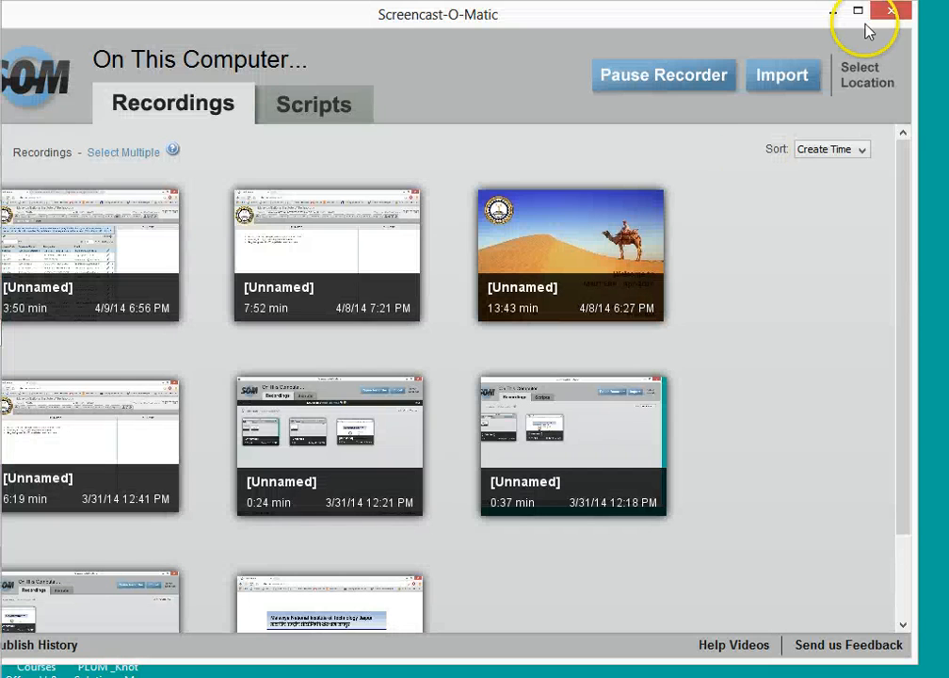
left_click(835, 14)
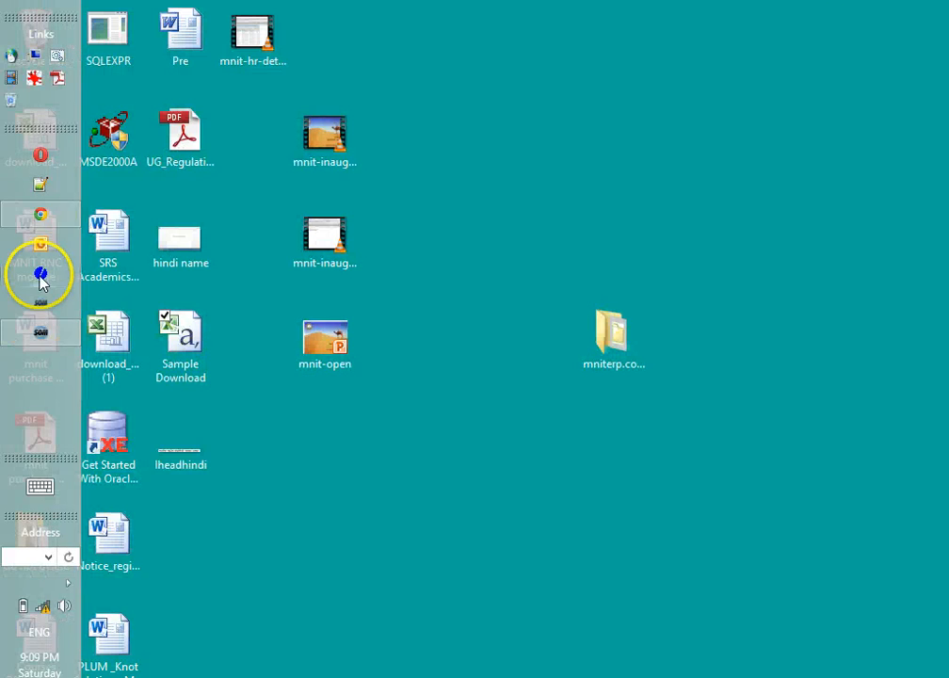
left_click(41, 215)
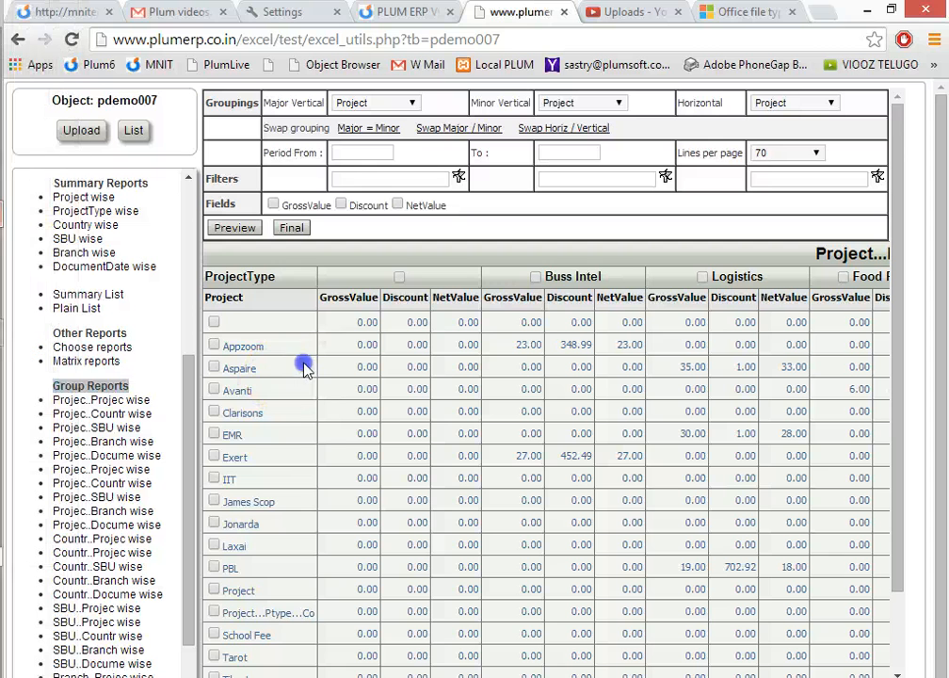